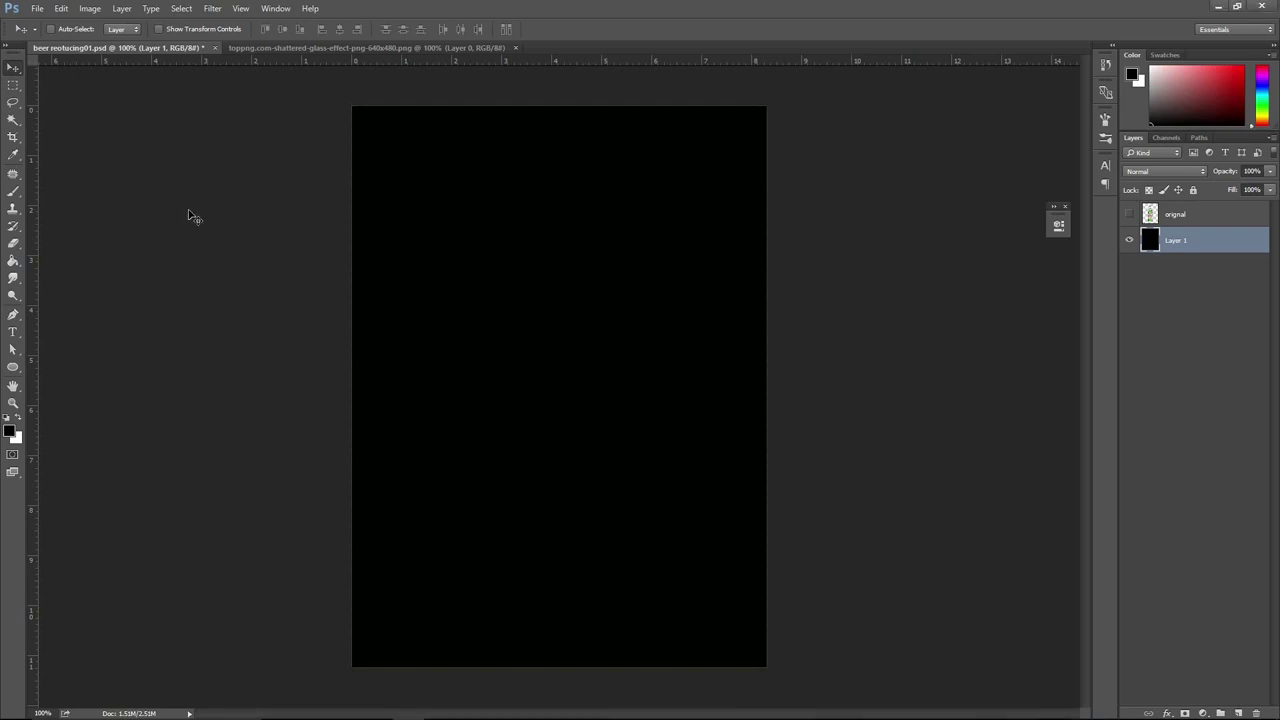
Show the orignal layer, duplicate it as 'Base', and place Base beneath orignal.
{"action": "left_click", "coordinate": [1130, 215]}
{"action": "left_click", "coordinate": [1190, 217]}
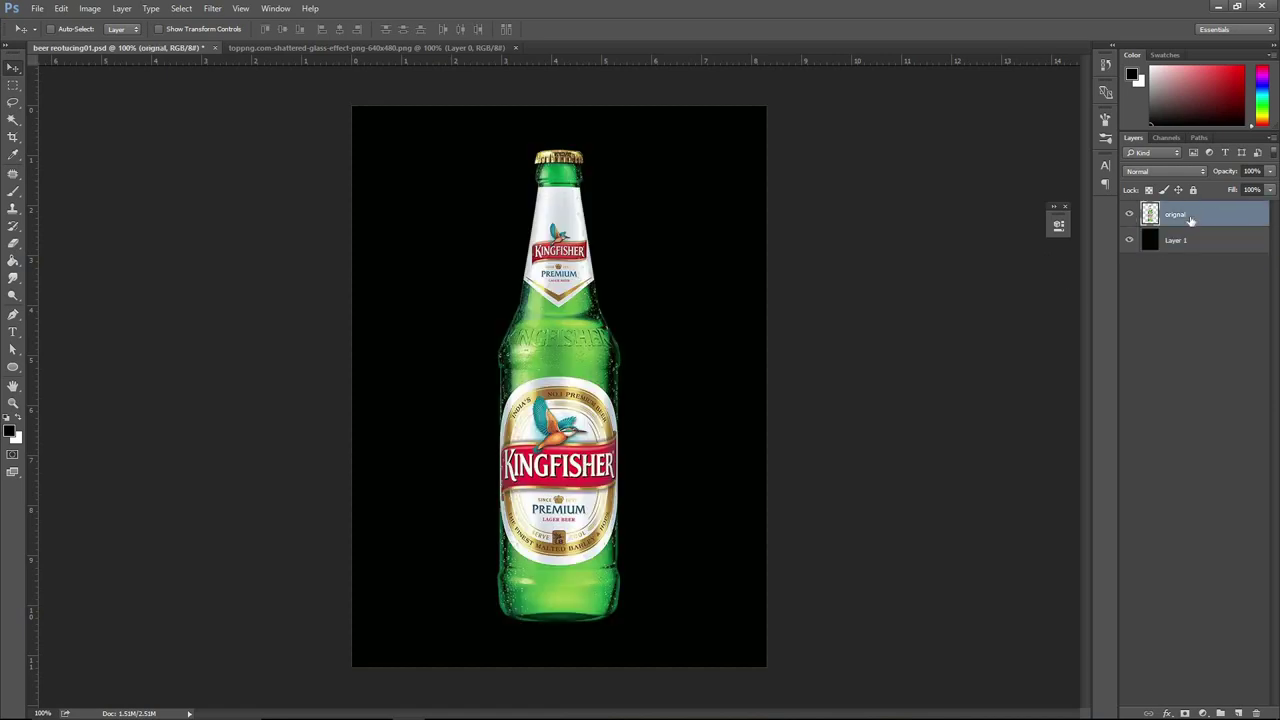
{"action": "right_click", "coordinate": [1190, 216]}
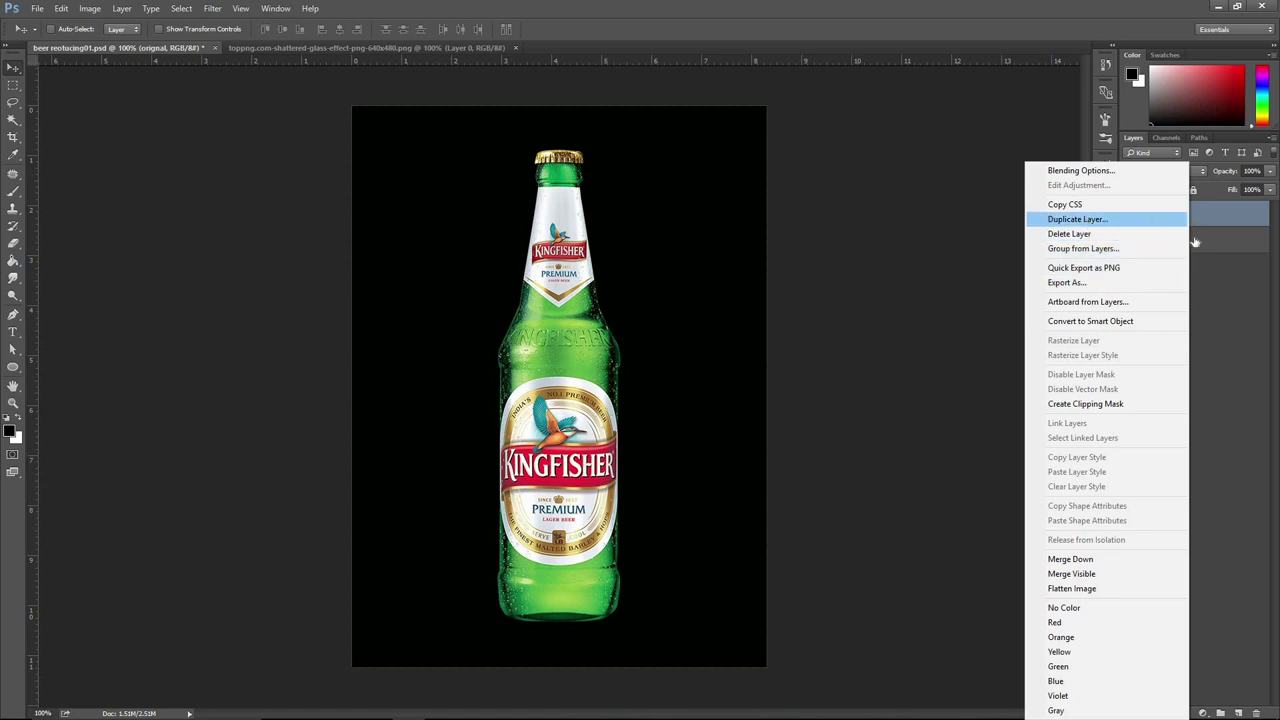
{"action": "left_click", "coordinate": [1113, 222]}
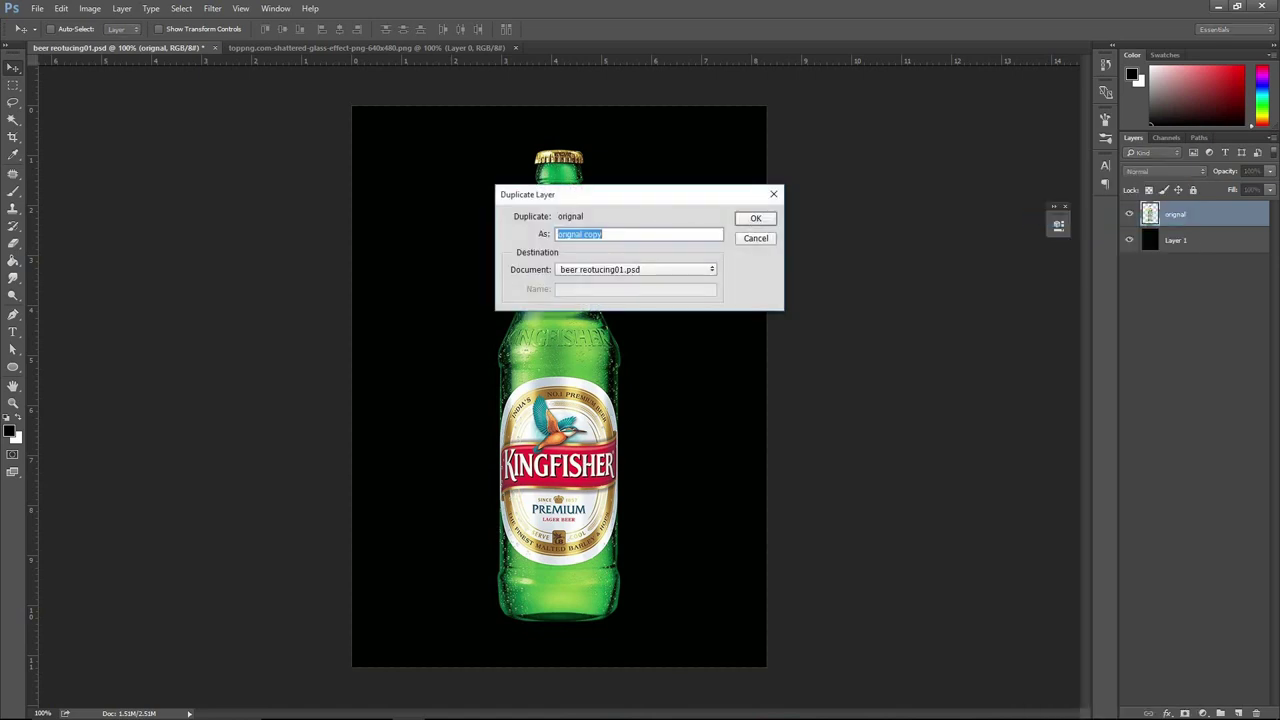
{"action": "type", "text": "Base"}
{"action": "key", "text": "Return"}
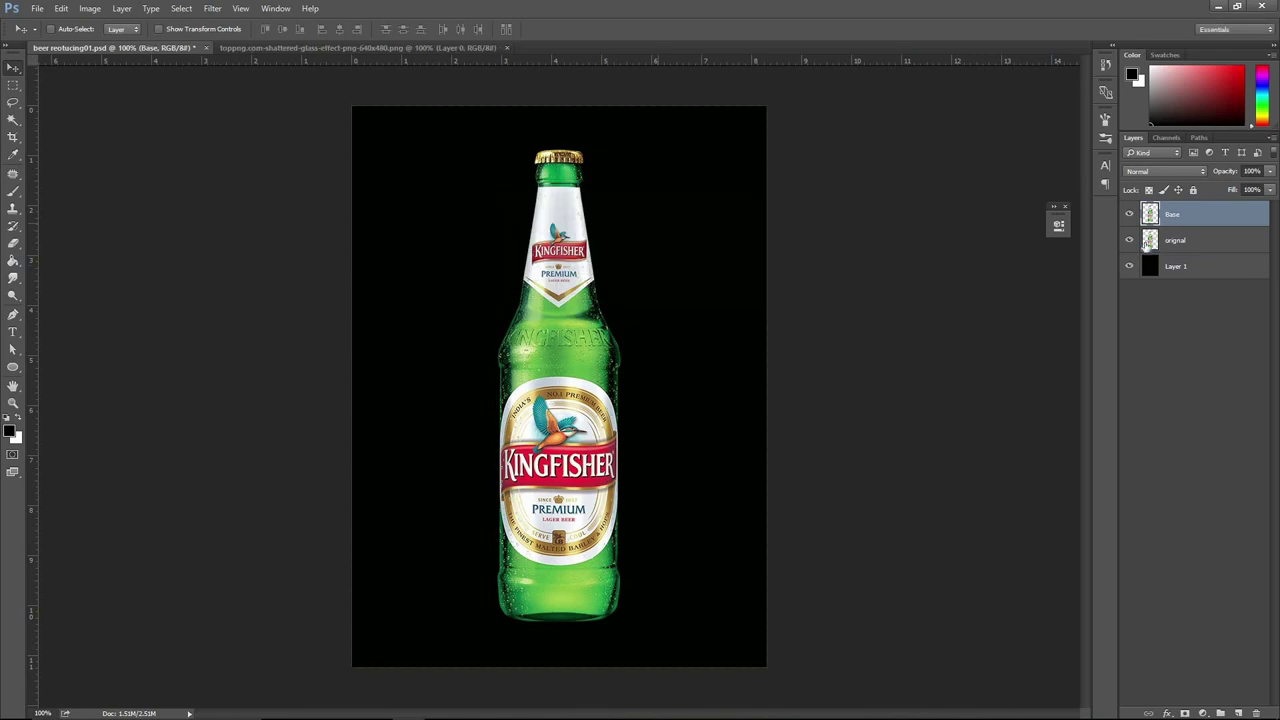
{"action": "left_click_drag", "start_coordinate": [1200, 247], "coordinate": [1200, 250]}
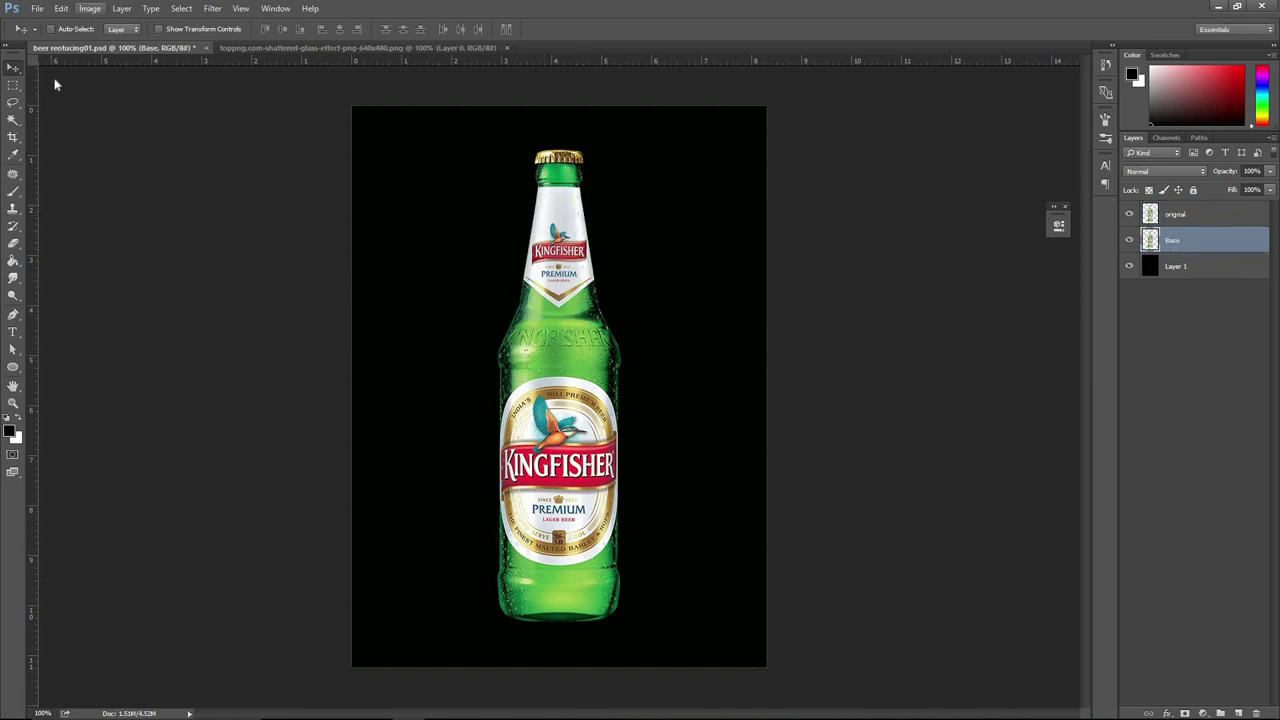
Flip the Base layer vertically and move it down beneath the bottle.
{"action": "left_click", "coordinate": [61, 8]}
{"action": "mouse_move", "coordinate": [140, 281]}
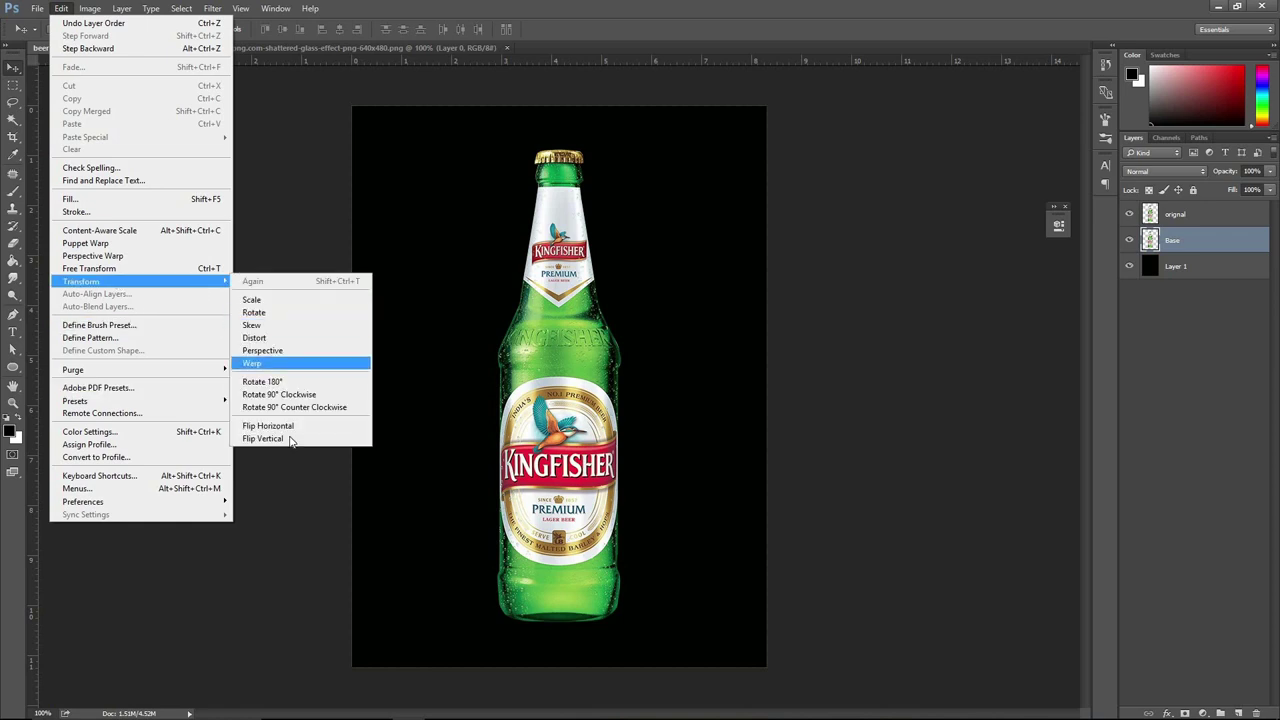
{"action": "left_click", "coordinate": [296, 441]}
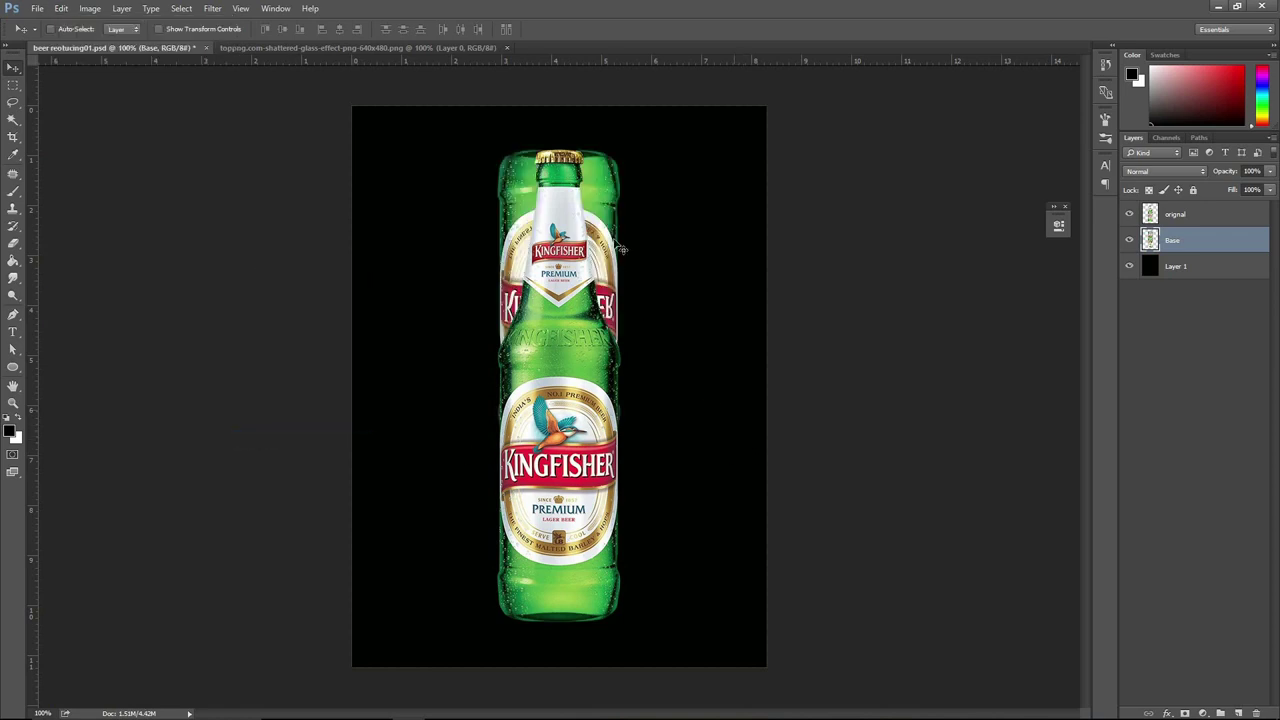
{"action": "mouse_move", "coordinate": [605, 380]}
{"action": "left_mouse_down"}
{"action": "mouse_move", "coordinate": [590, 655]}
{"action": "mouse_move", "coordinate": [663, 285]}
{"action": "left_mouse_up"}
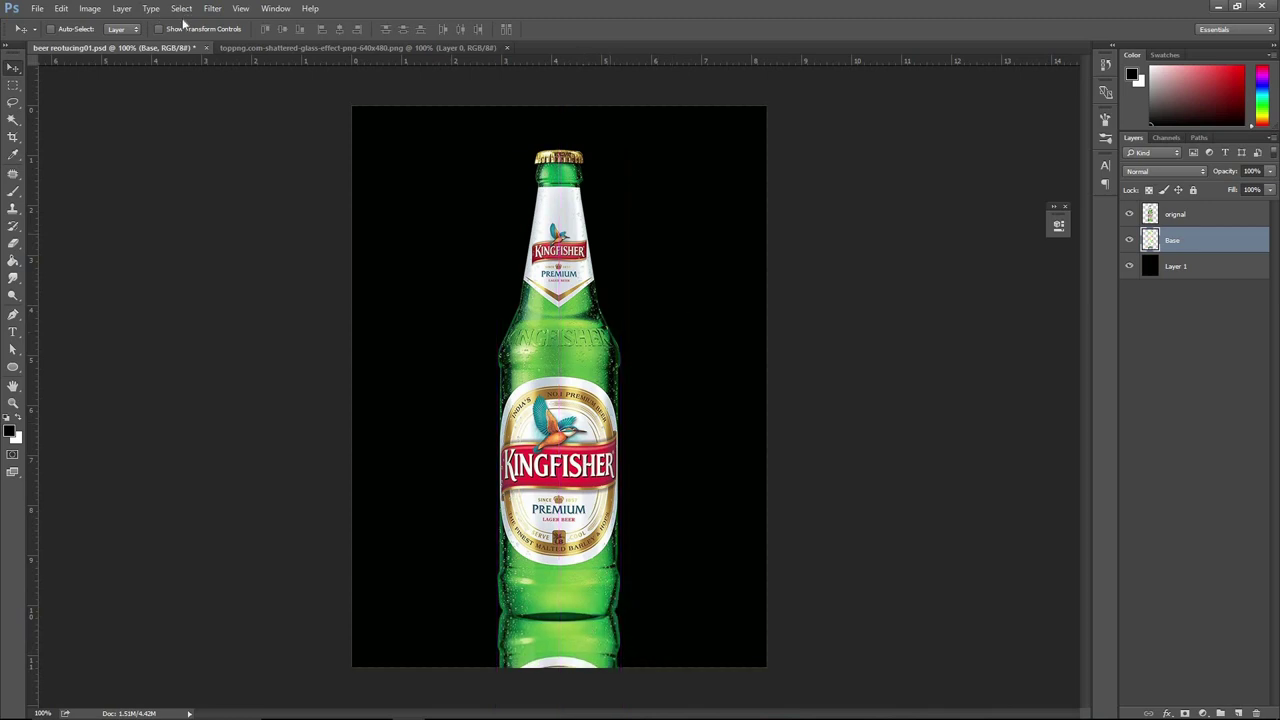
Blur Base with a 156-pixel Motion Blur and a 3.7-pixel Gaussian Blur.
{"action": "left_click", "coordinate": [212, 8]}
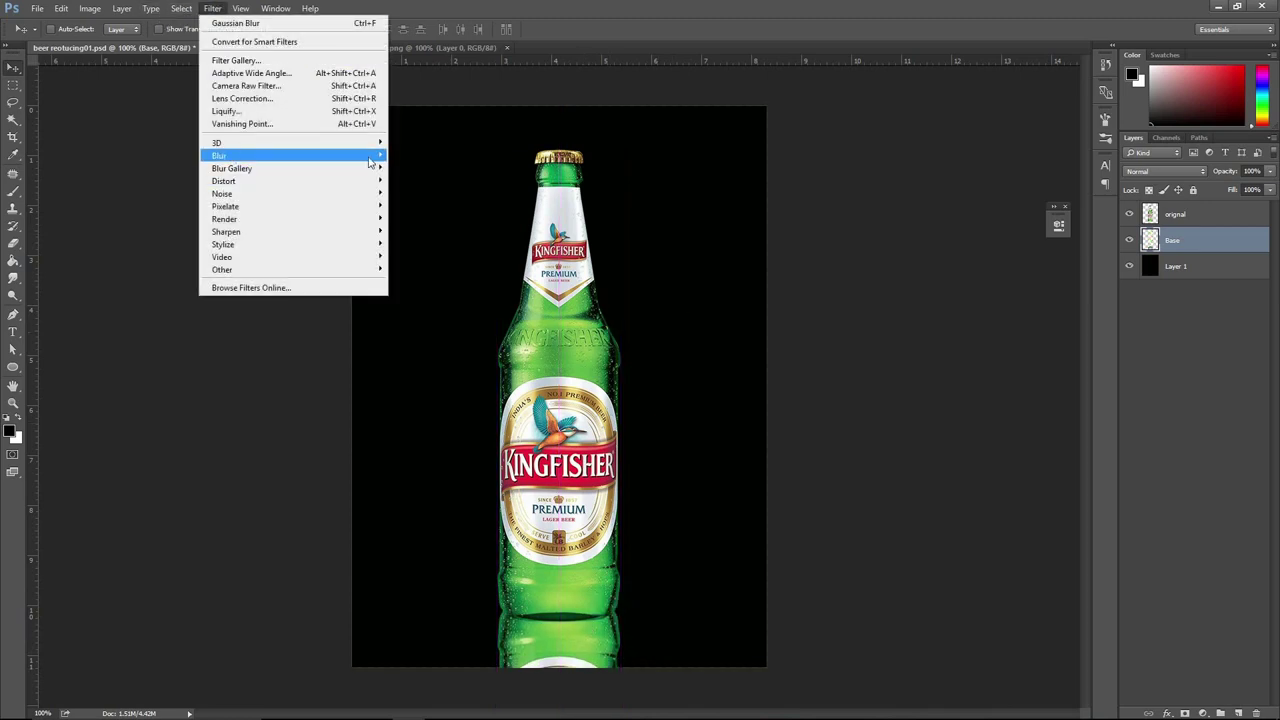
{"action": "mouse_move", "coordinate": [219, 156]}
{"action": "left_click", "coordinate": [420, 232]}
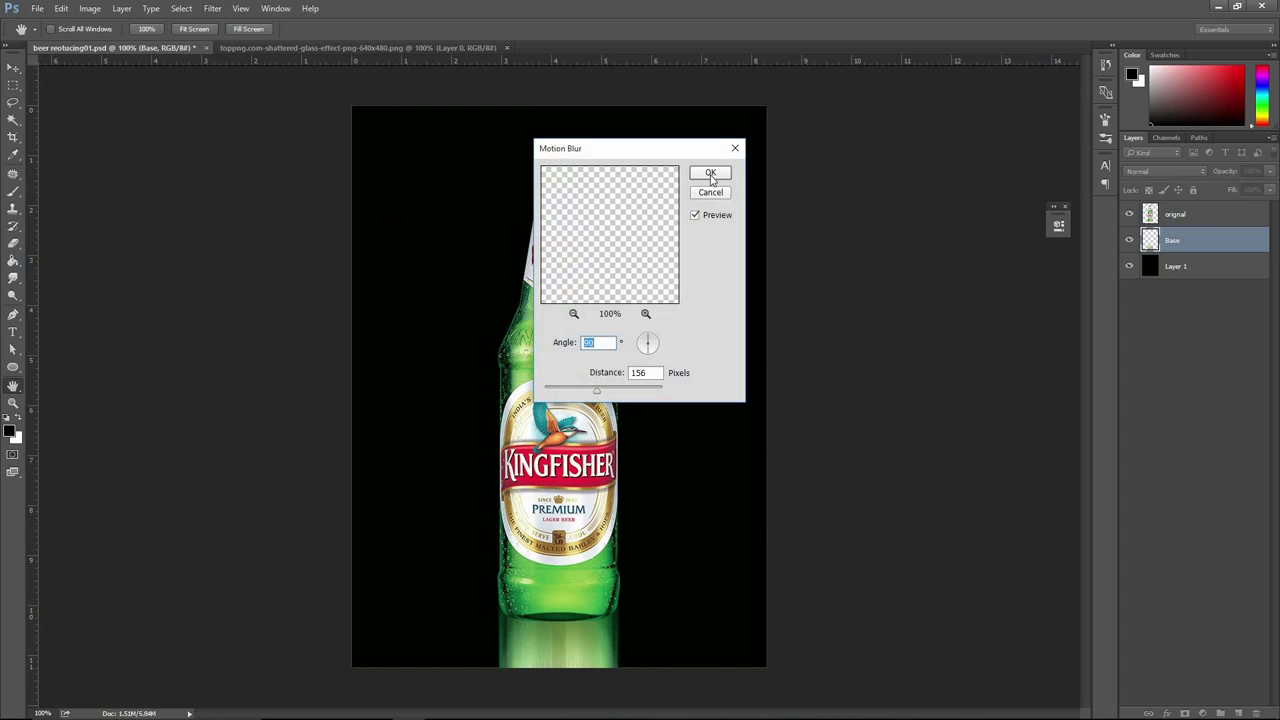
{"action": "left_click", "coordinate": [711, 174]}
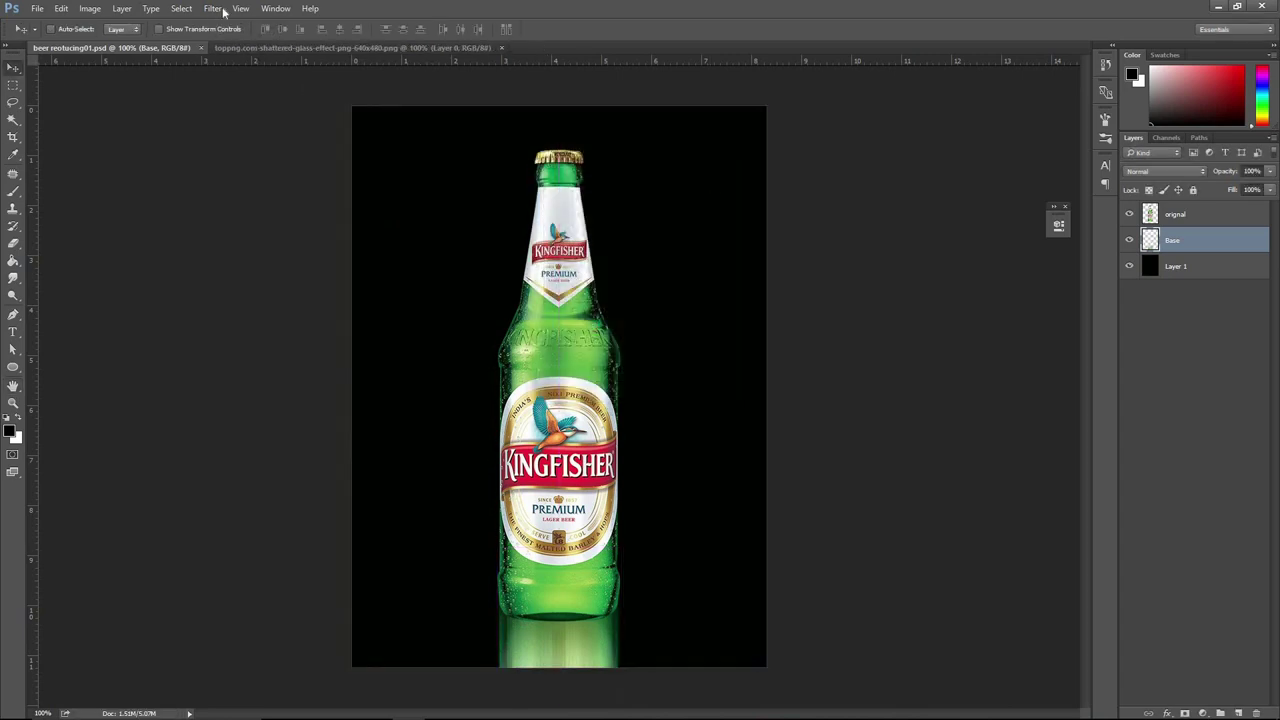
{"action": "left_click", "coordinate": [213, 8]}
{"action": "mouse_move", "coordinate": [290, 155]}
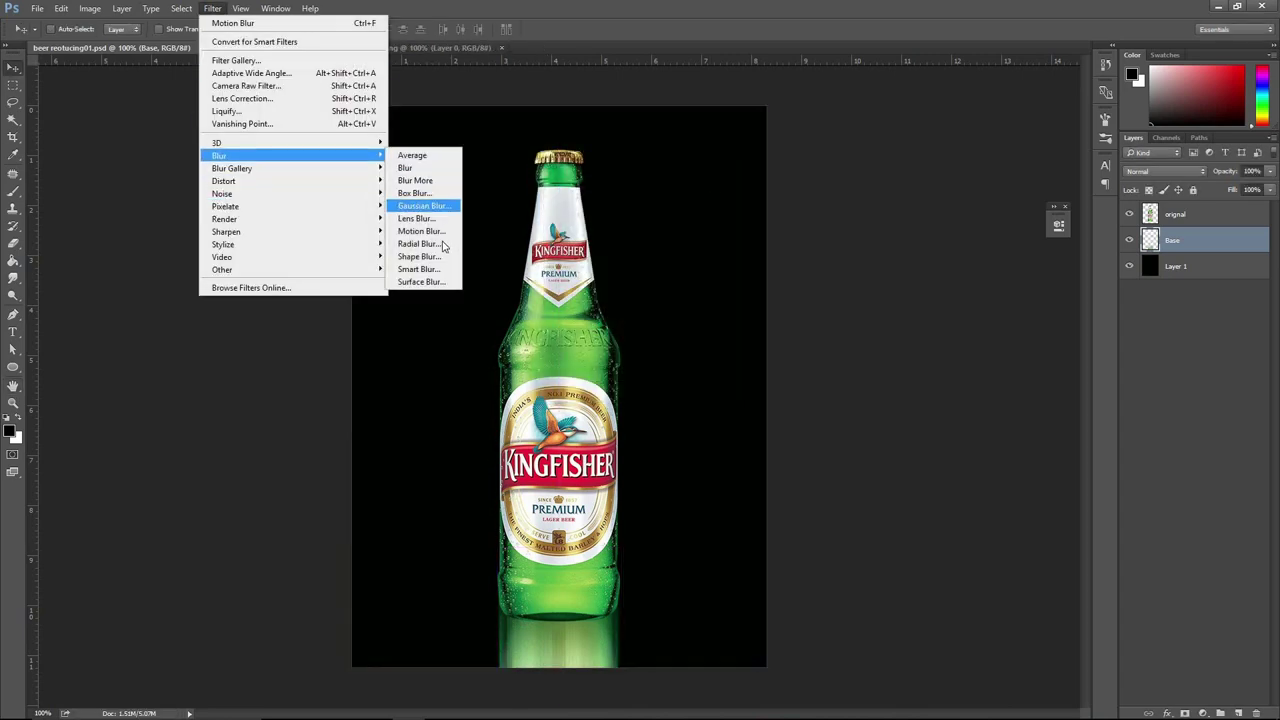
{"action": "left_click", "coordinate": [424, 205]}
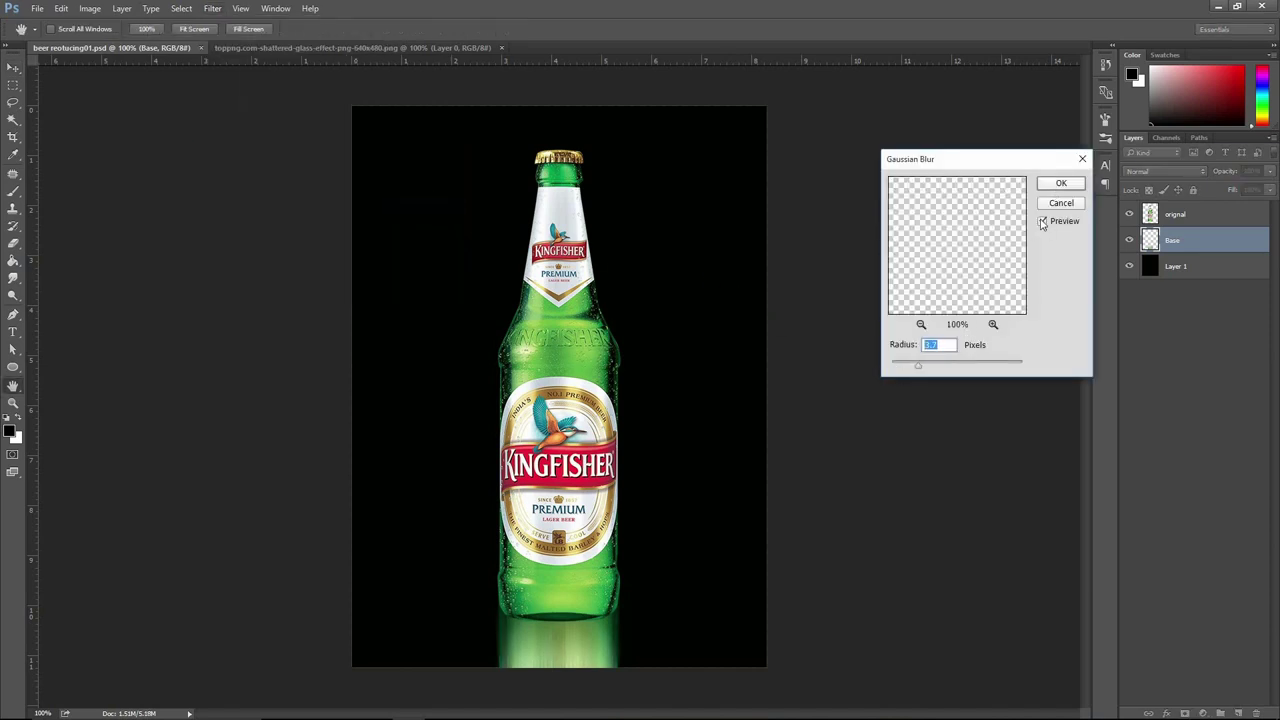
{"action": "left_click", "coordinate": [1042, 222]}
{"action": "key", "text": "Return"}
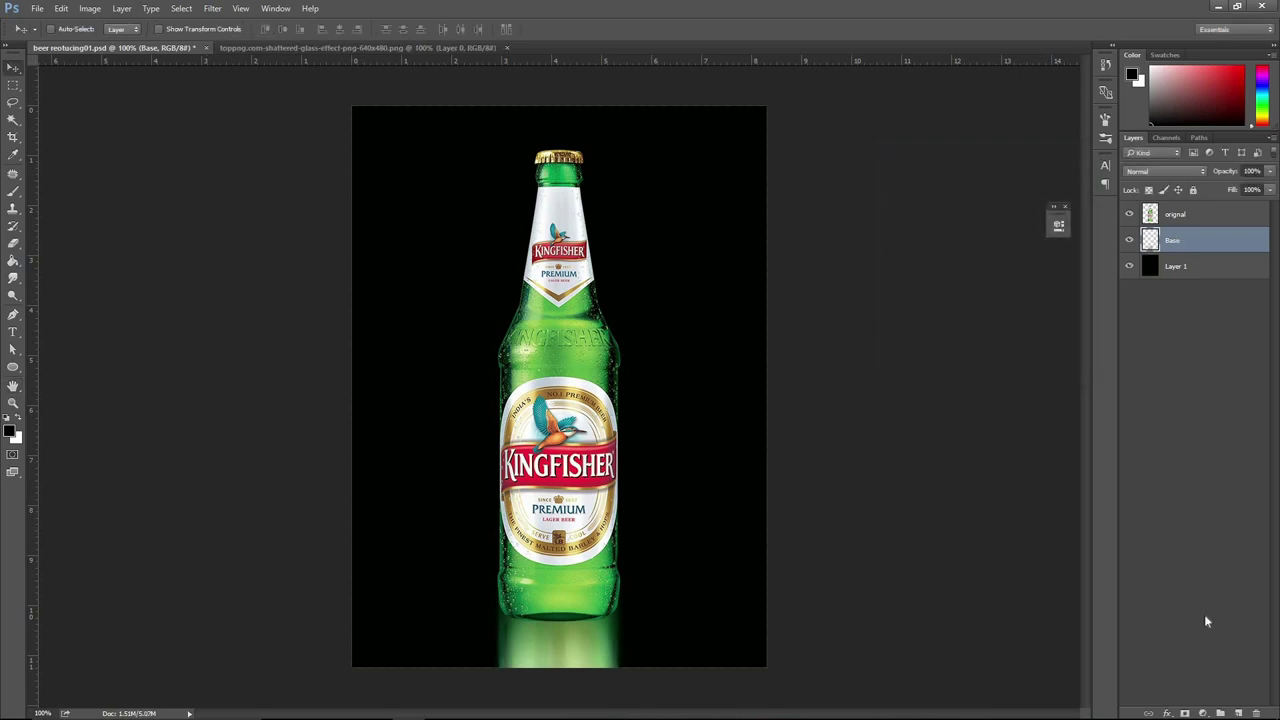
Mask Base and paint black with a soft 41% brush to fade the reflection's bottom.
{"action": "left_click", "coordinate": [1185, 712]}
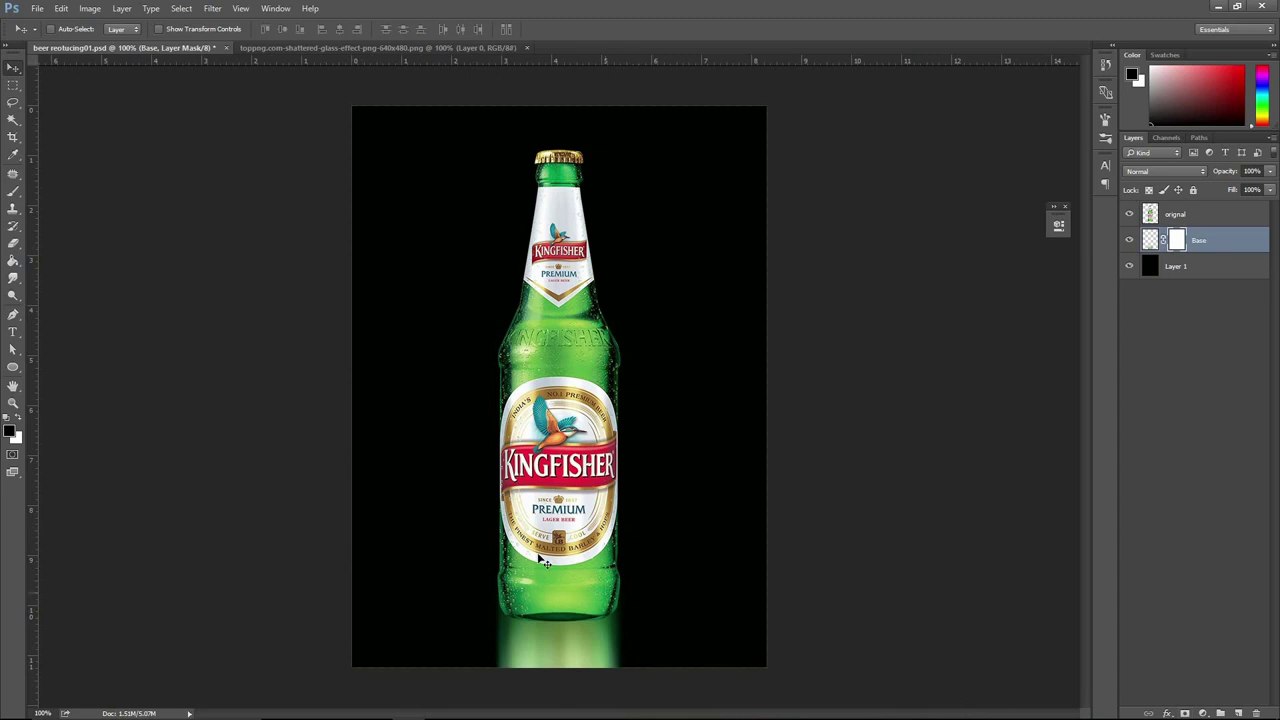
{"action": "key", "text": "b"}
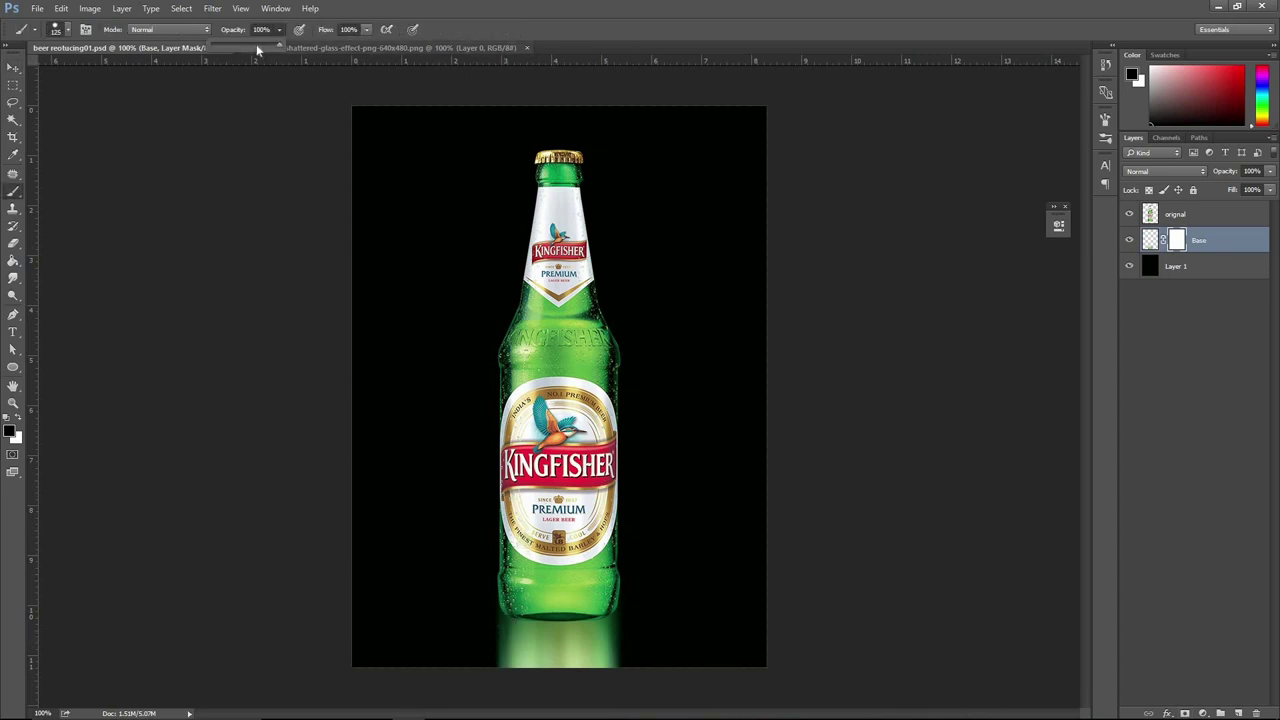
{"action": "left_click_drag", "start_coordinate": [256, 45], "coordinate": [250, 46]}
{"action": "left_click", "coordinate": [559, 660]}
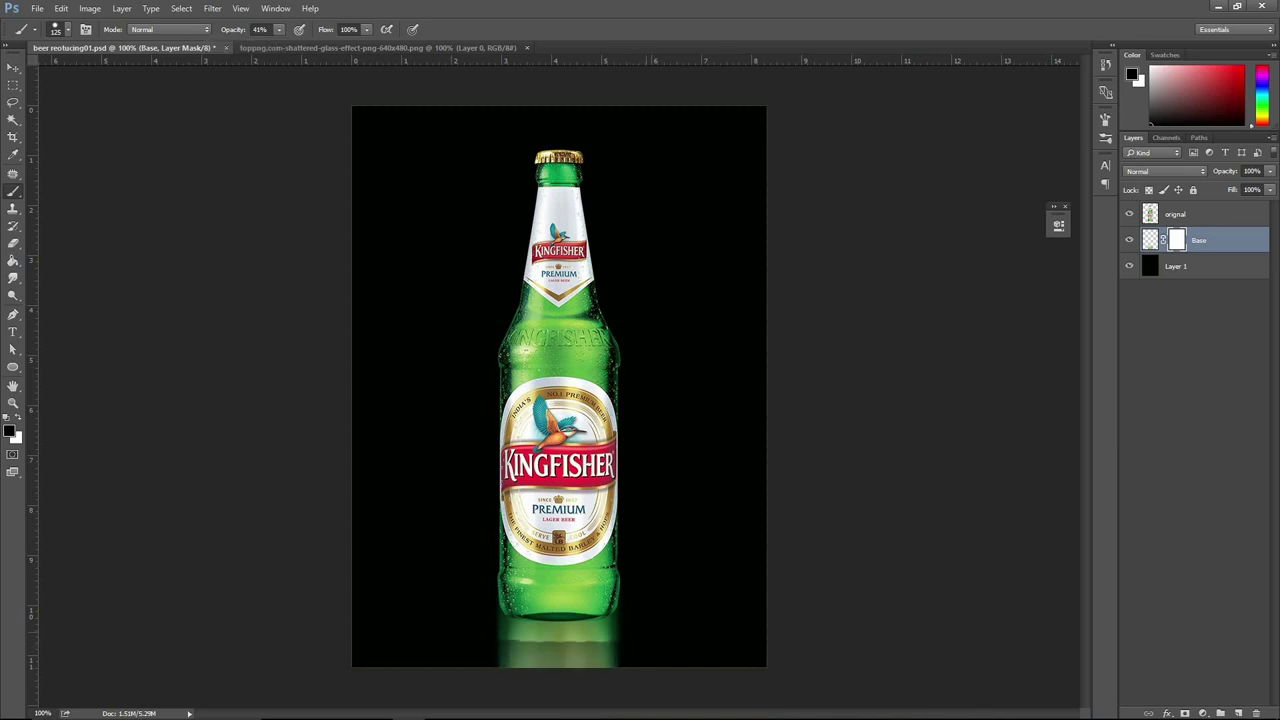
{"action": "right_click", "coordinate": [778, 590]}
{"action": "left_click_drag", "start_coordinate": [843, 579], "coordinate": [438, 712]}
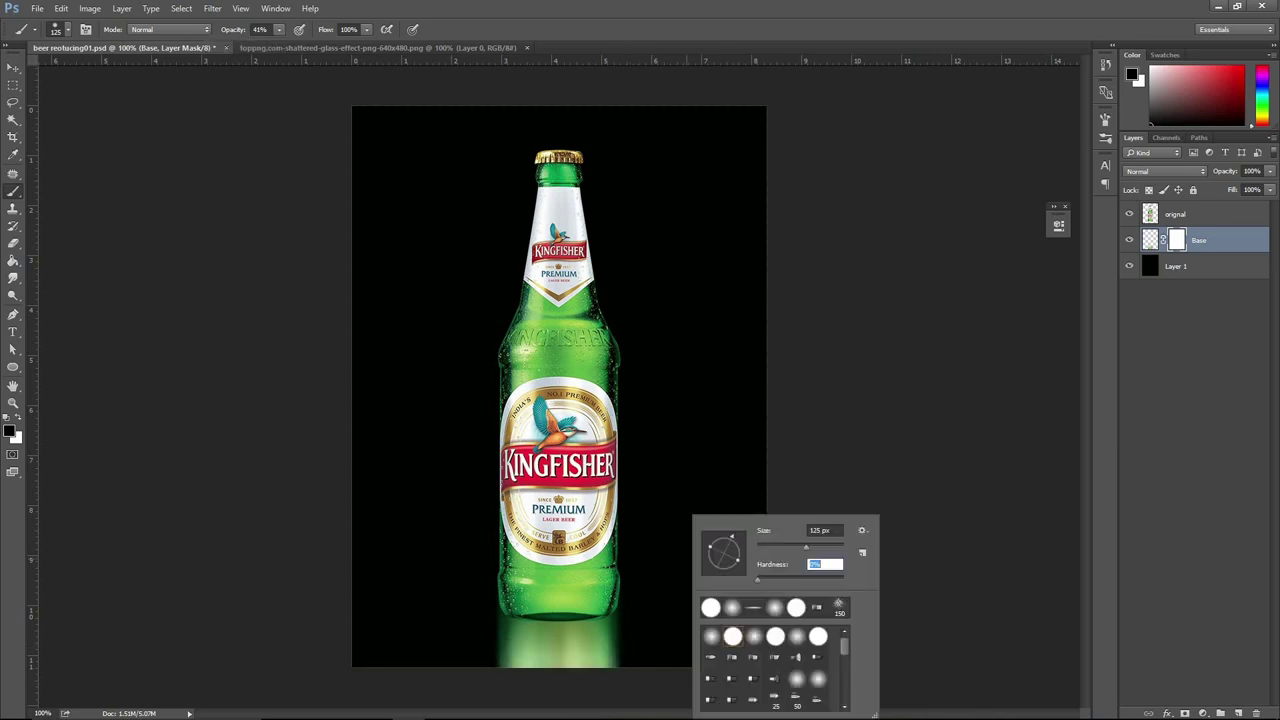
{"action": "key", "text": "Return"}
{"action": "left_click_drag", "start_coordinate": [502, 650], "coordinate": [614, 658]}
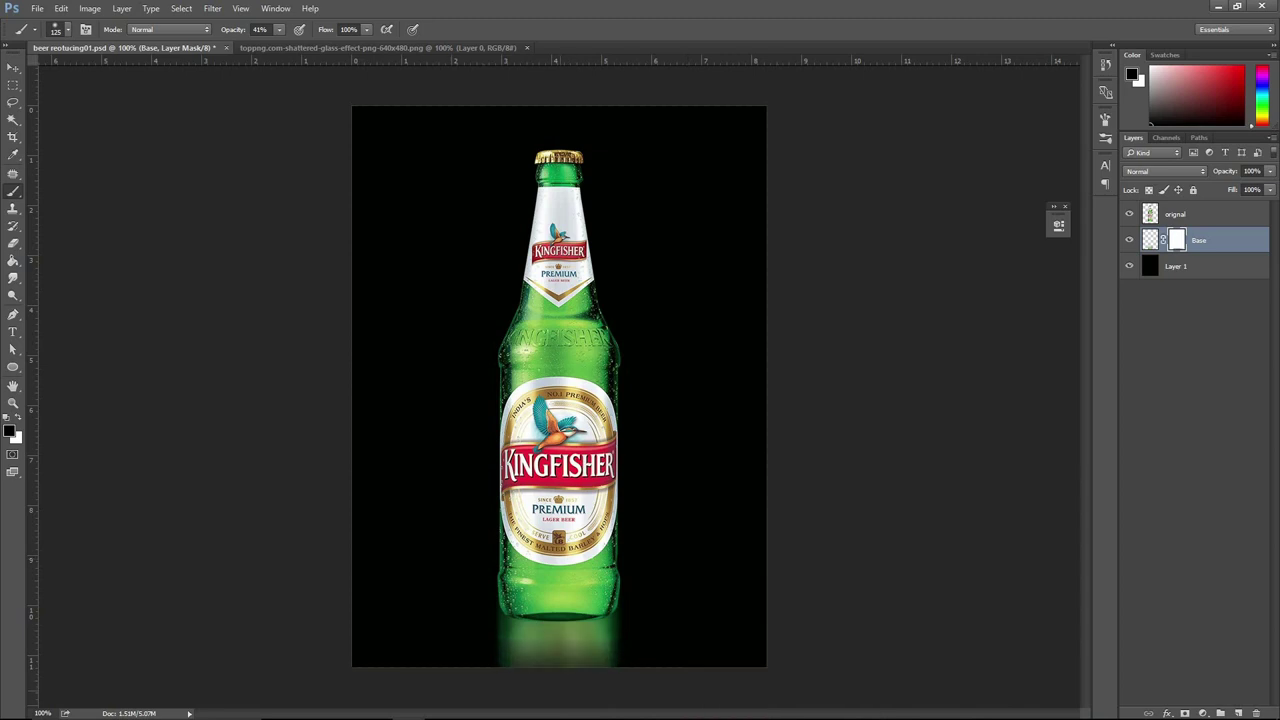
{"action": "key", "text": "bracketright"}
{"action": "key", "text": "bracketright"}
{"action": "key", "text": "bracketright"}
{"action": "left_click_drag", "start_coordinate": [502, 645], "coordinate": [616, 645]}
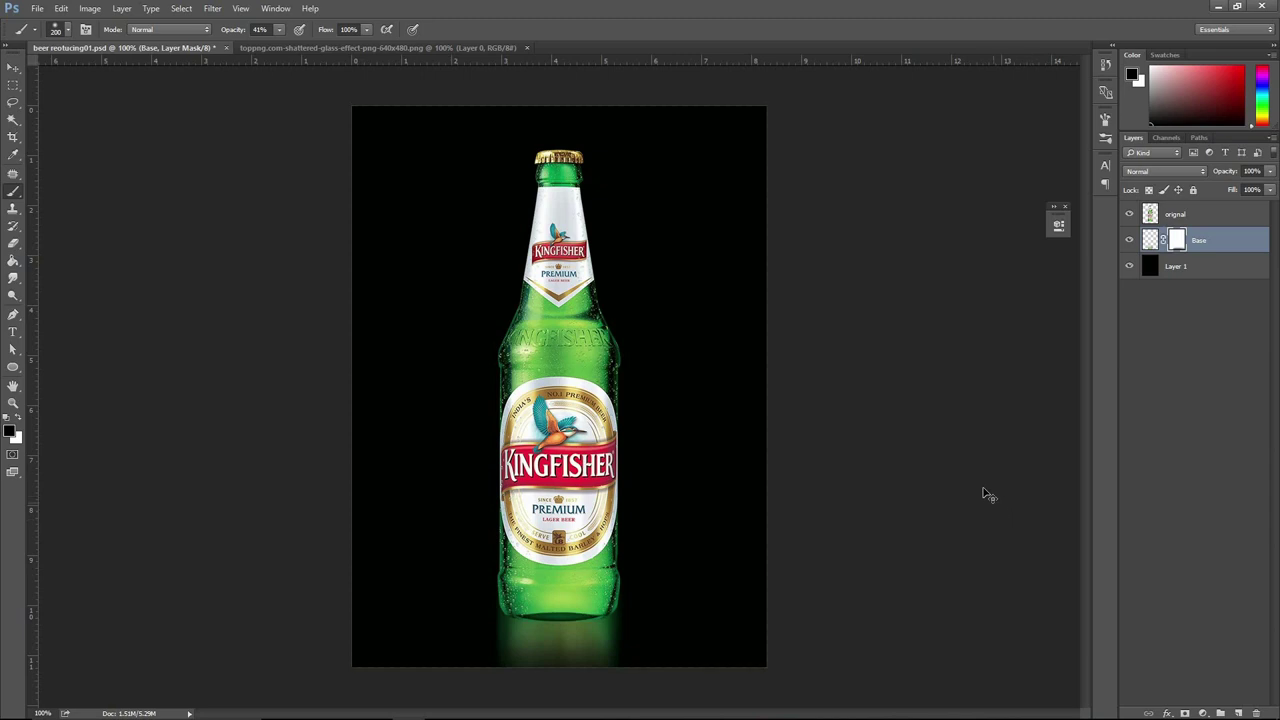
Save, undo the last mask stroke, target Base's pixels, and save again.
{"action": "key", "text": "ctrl+s"}
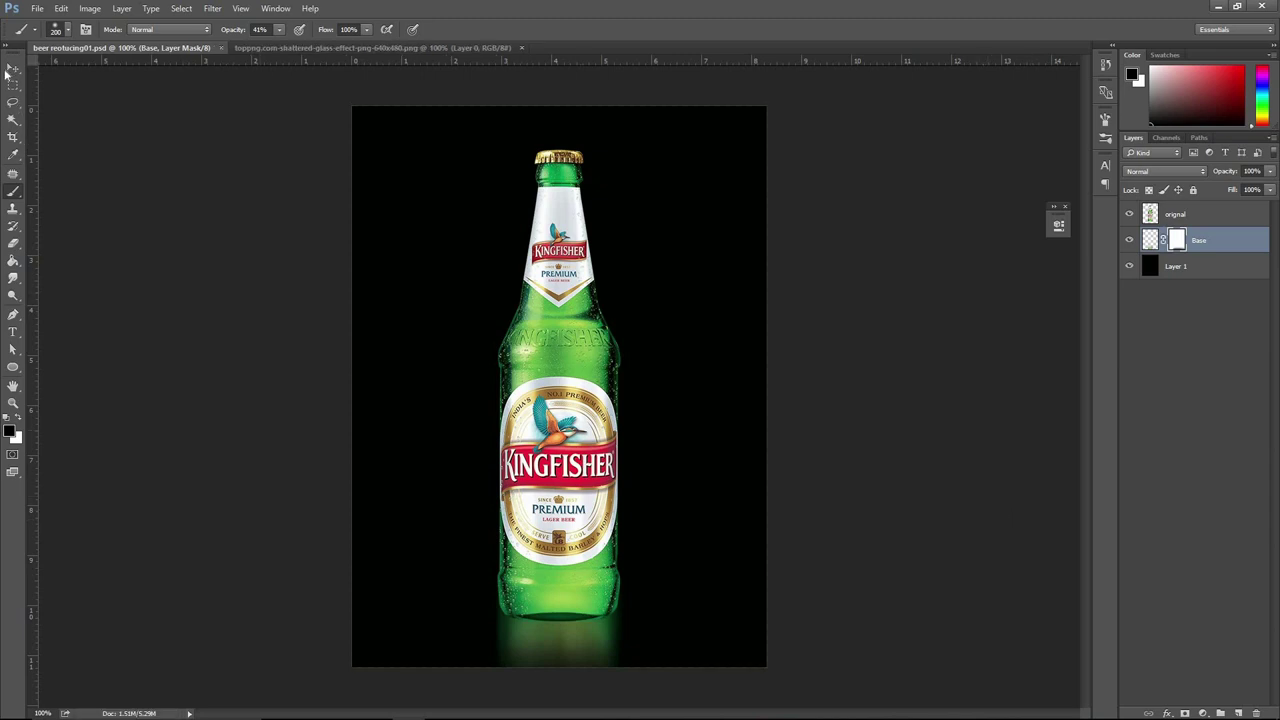
{"action": "left_click", "coordinate": [13, 67]}
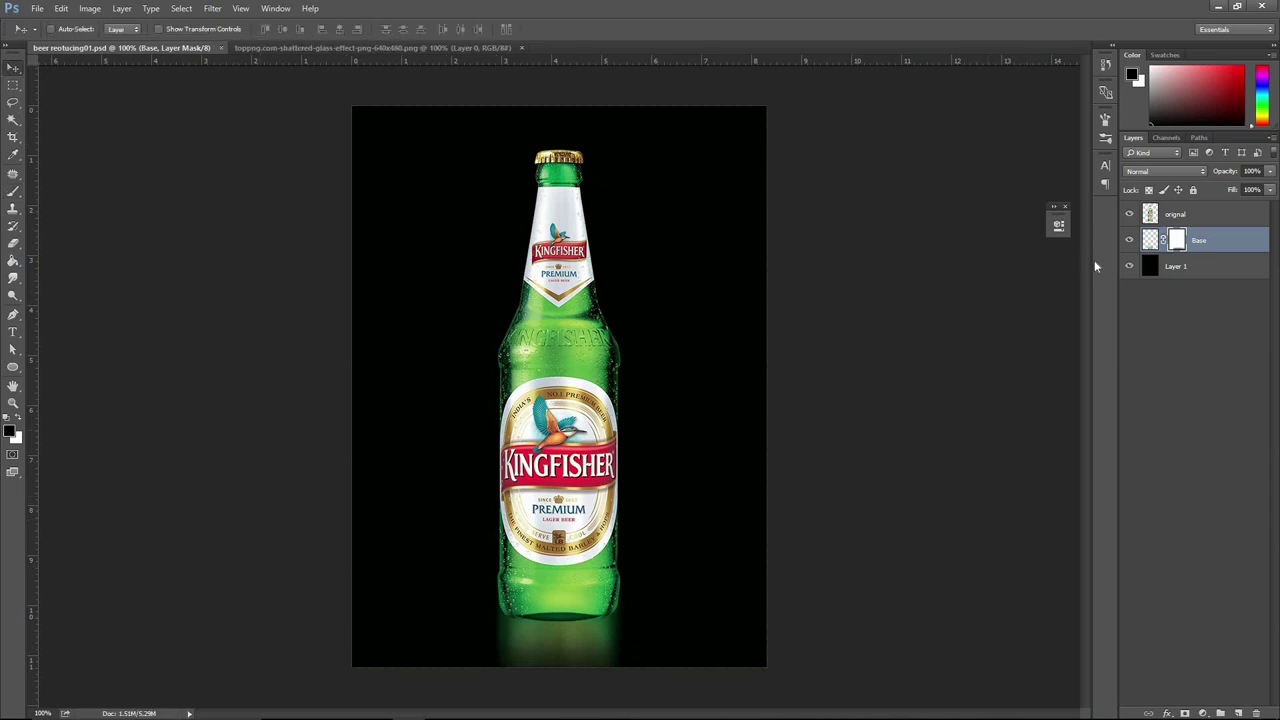
{"action": "key", "text": "ctrl+z"}
{"action": "key", "text": "ctrl+z"}
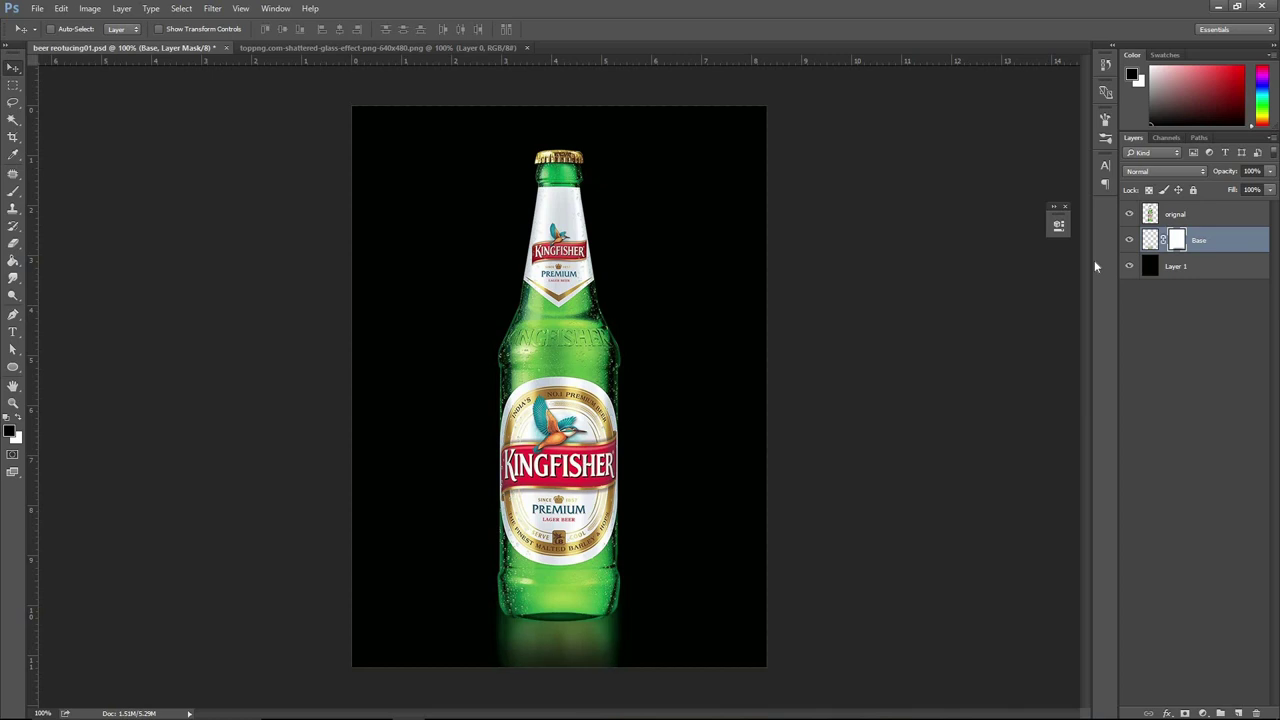
{"action": "key", "text": "ctrl+2"}
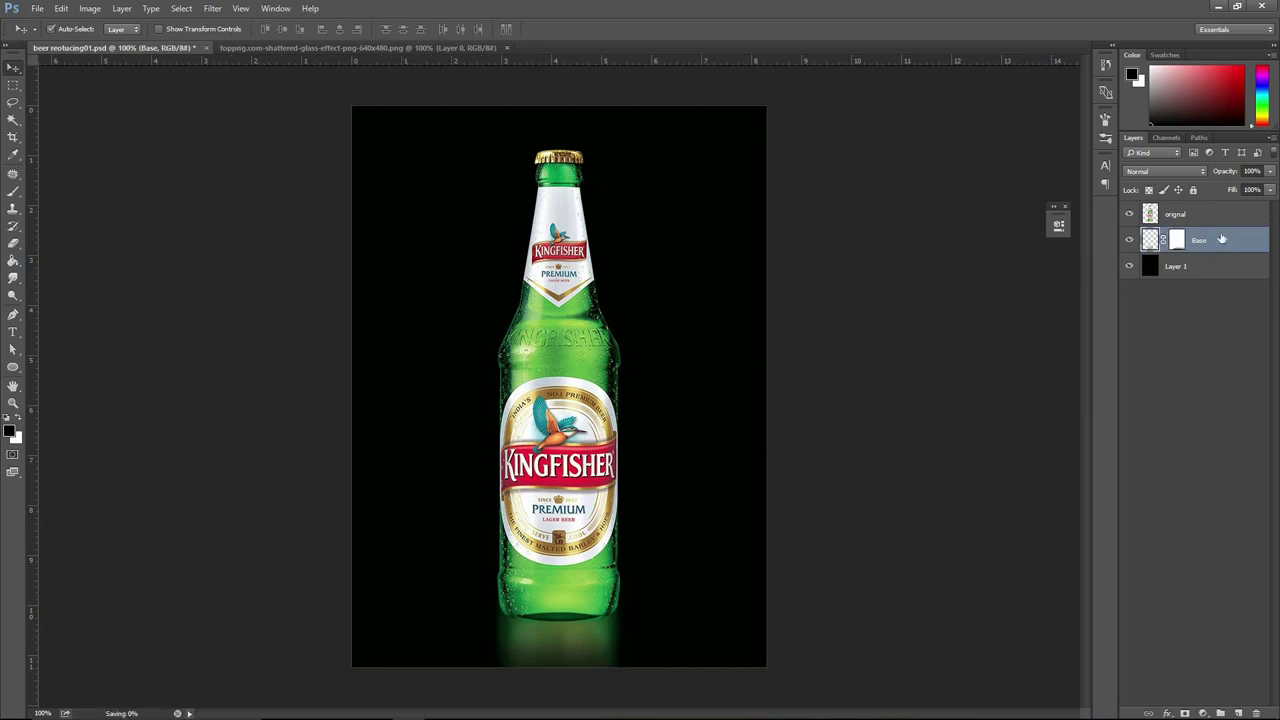
{"action": "key", "text": "ctrl+s"}
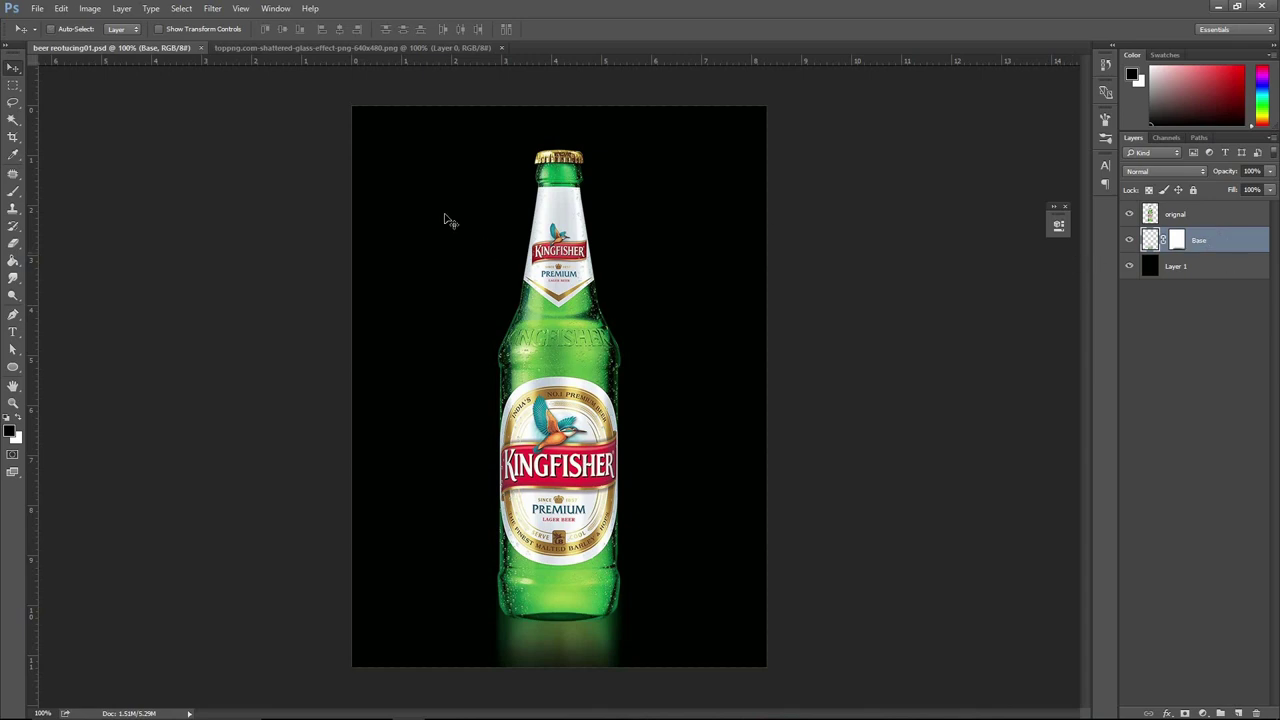
Duplicate the orignal layer as 'orignal copy'.
{"action": "left_click", "coordinate": [37, 9]}
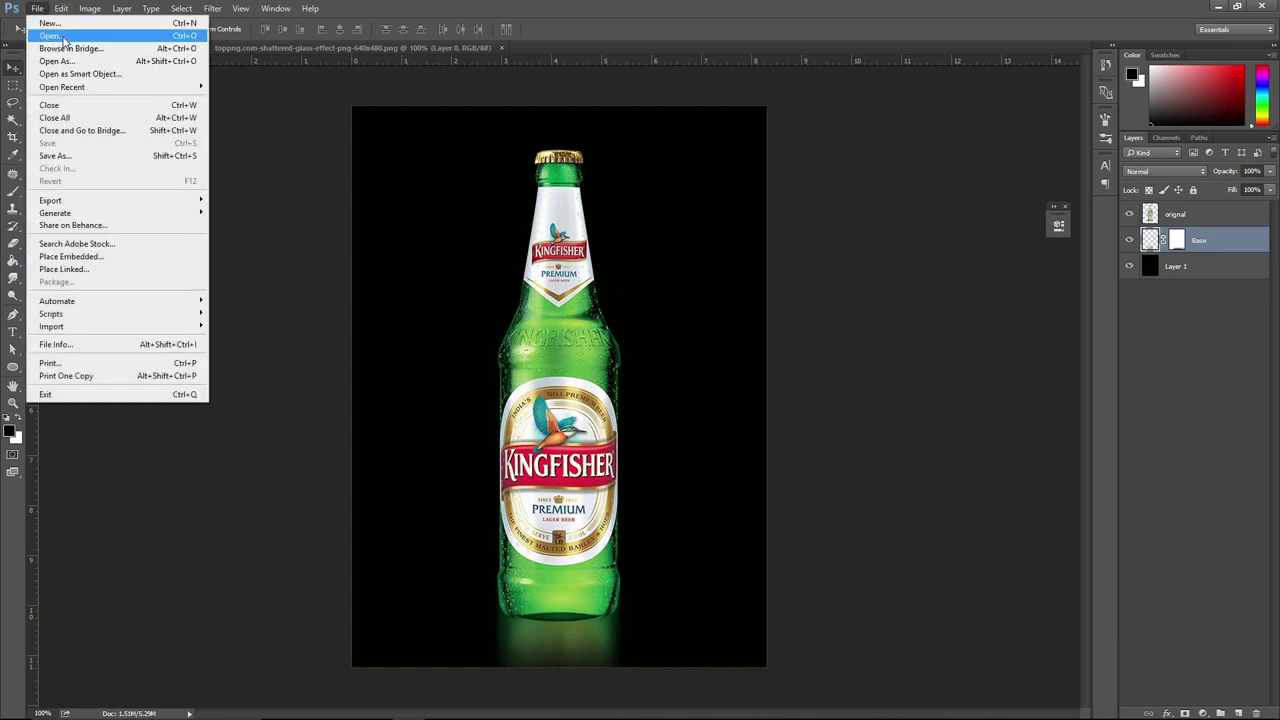
{"action": "left_click", "coordinate": [1195, 215]}
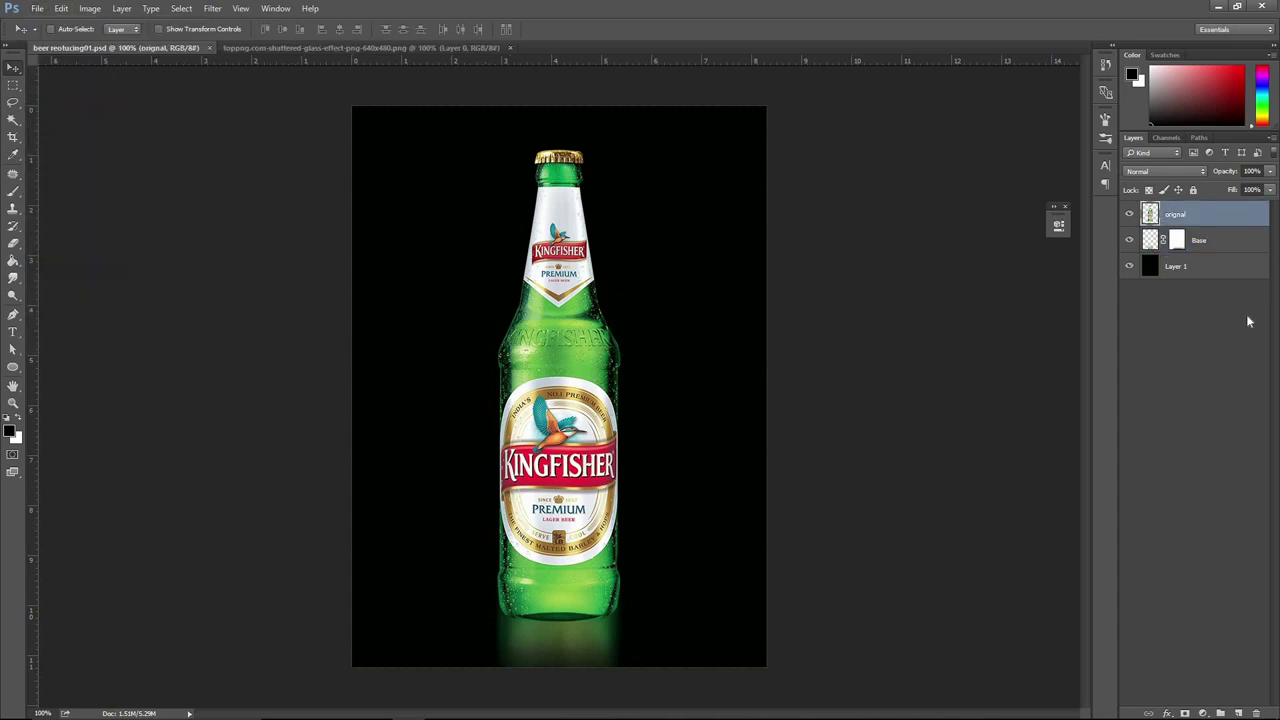
{"action": "key", "text": "ctrl+j"}
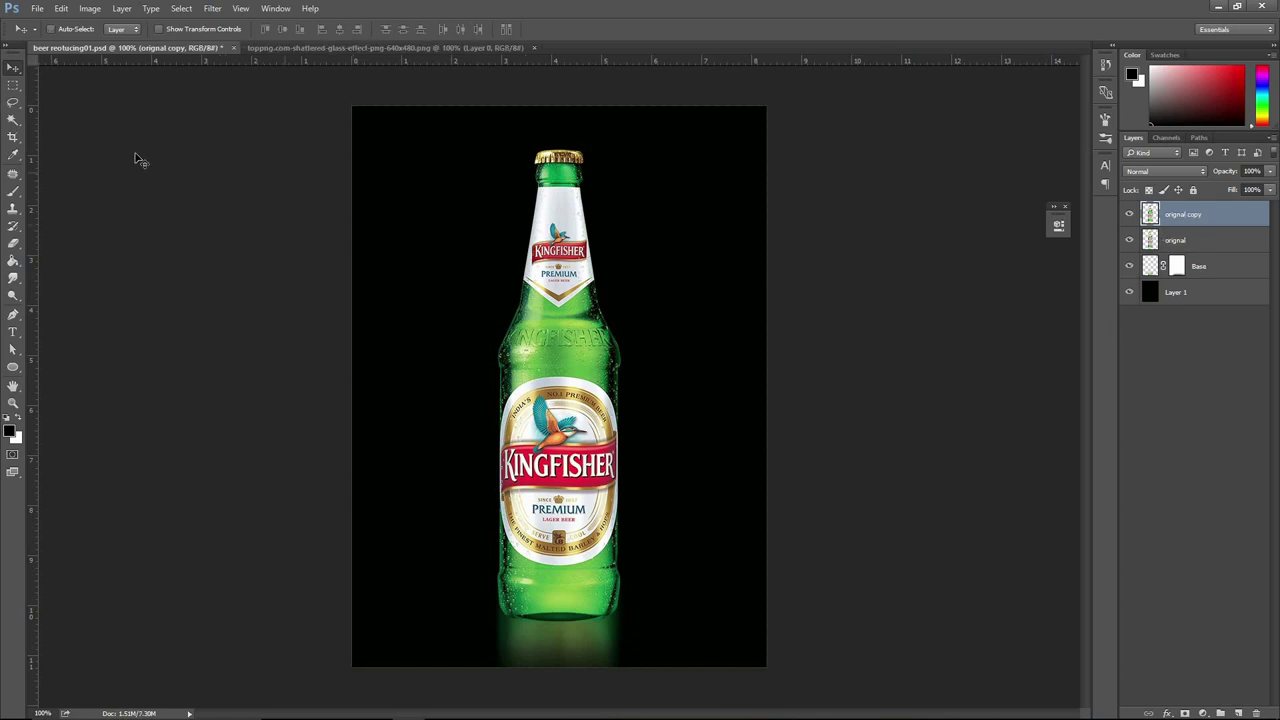
Trace the bottle's left half with the Pen tool, make it a selection, and add Layer 2.
{"action": "key", "text": "p"}
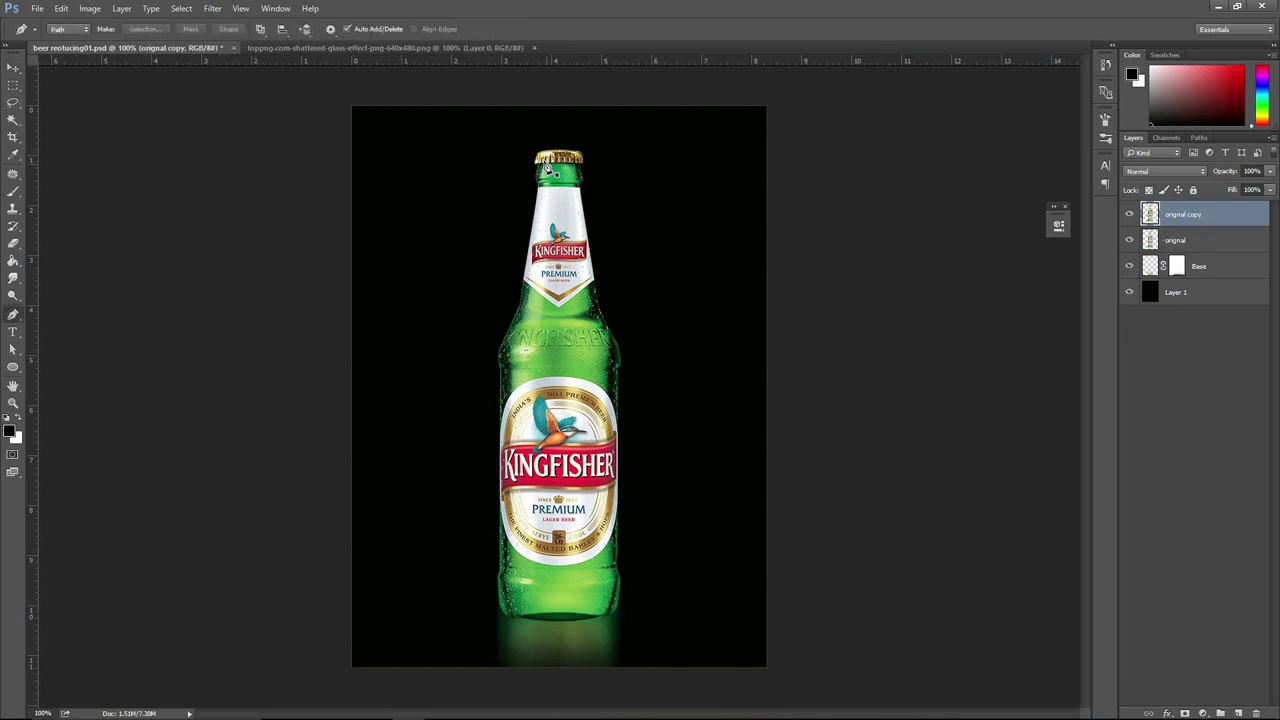
{"action": "left_click", "coordinate": [533, 309]}
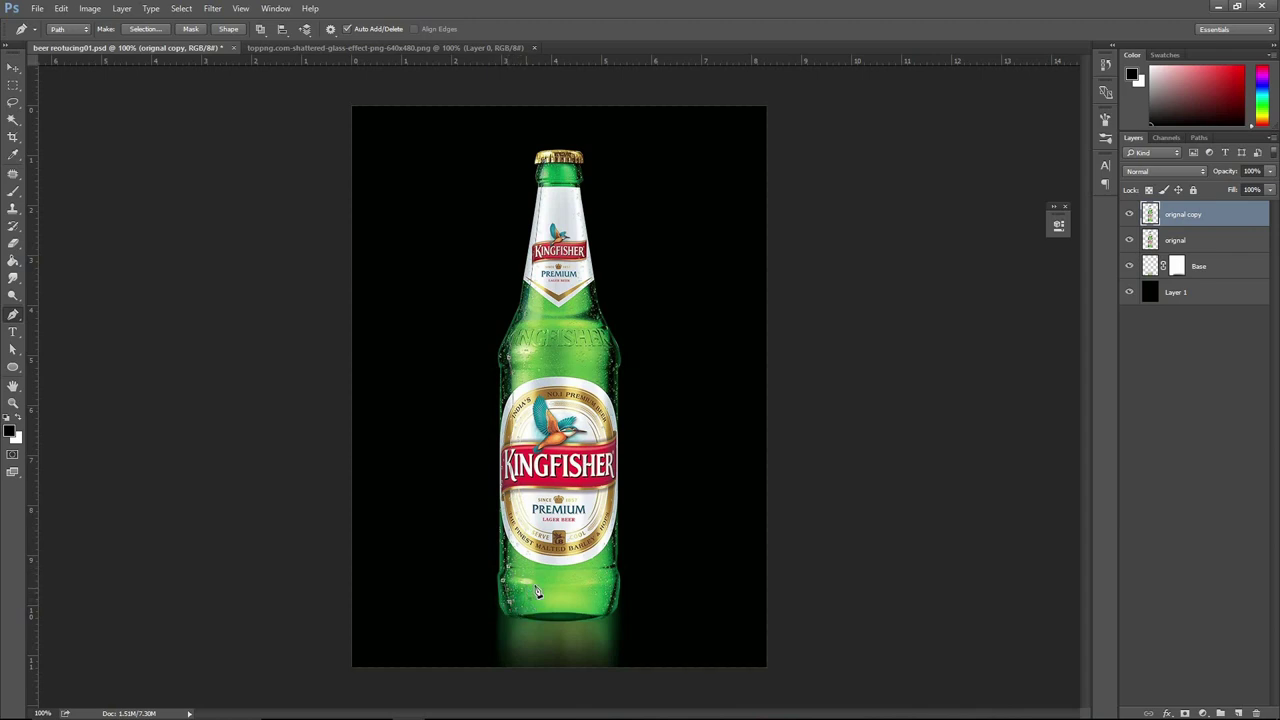
{"action": "left_click", "coordinate": [533, 368]}
{"action": "left_click", "coordinate": [553, 170]}
{"action": "key", "text": "ctrl+Return"}
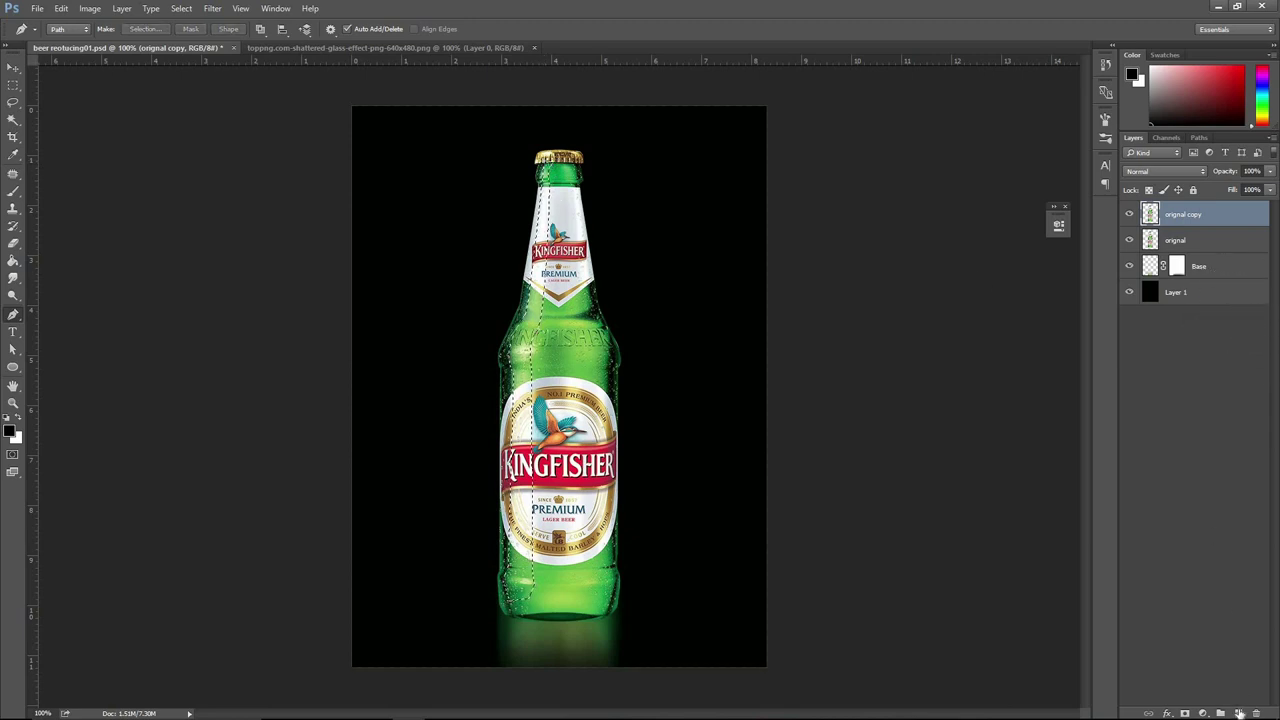
{"action": "left_click", "coordinate": [1238, 713]}
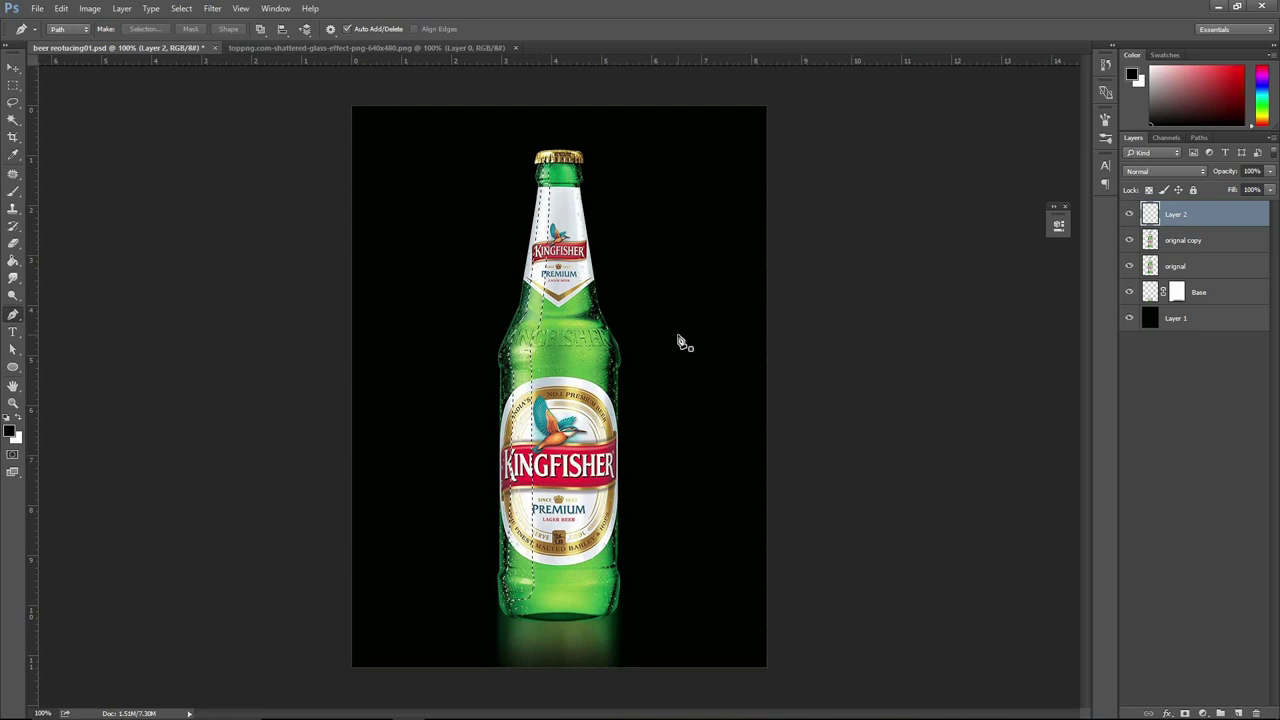
Fill the selection white on Layer 2 and set it to Linear Dodge (Add) at 44%.
{"action": "key", "text": "x"}
{"action": "key", "text": "alt+BackSpace"}
{"action": "key", "text": "ctrl+d"}
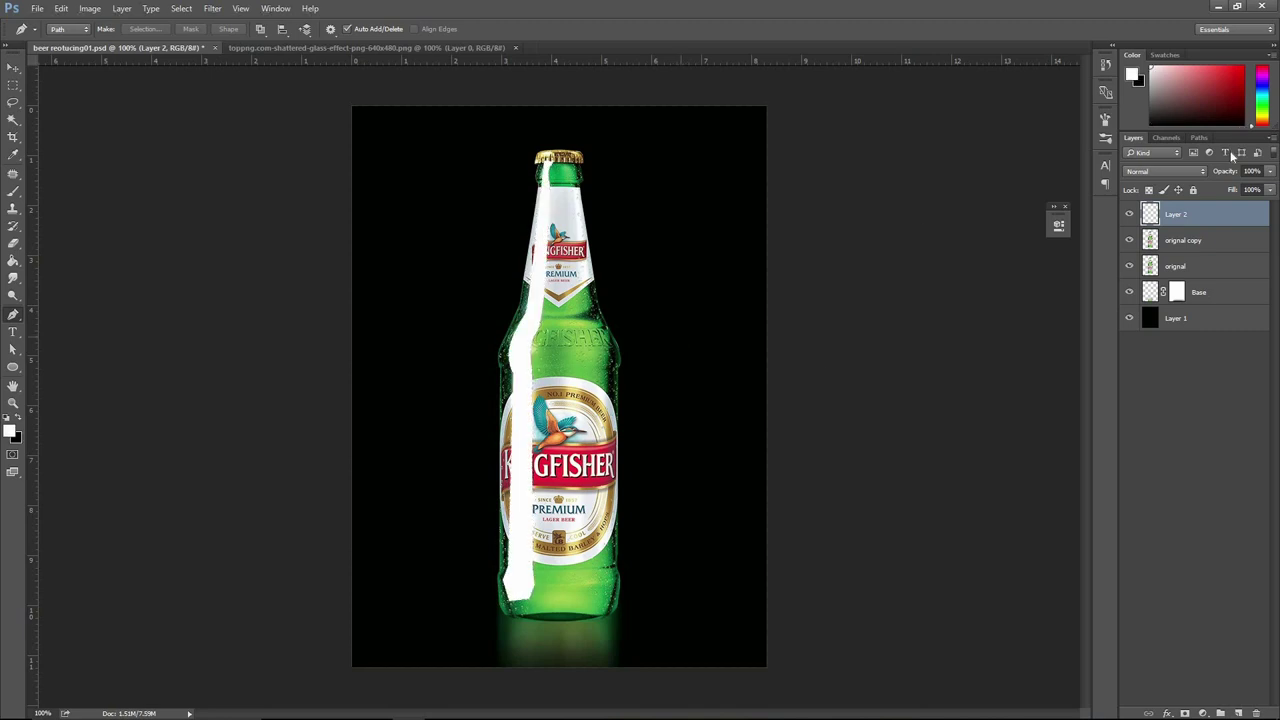
{"action": "left_click", "coordinate": [1166, 170]}
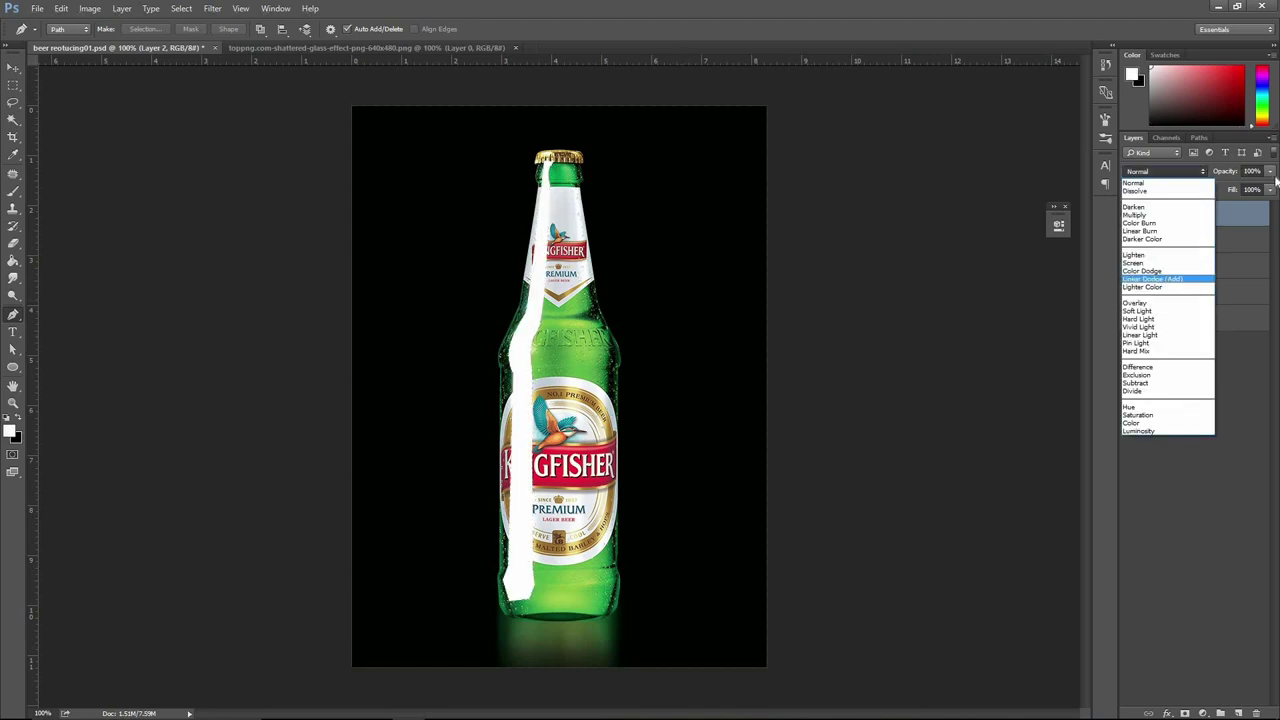
{"action": "left_click", "coordinate": [1166, 281]}
{"action": "left_click", "coordinate": [1269, 190]}
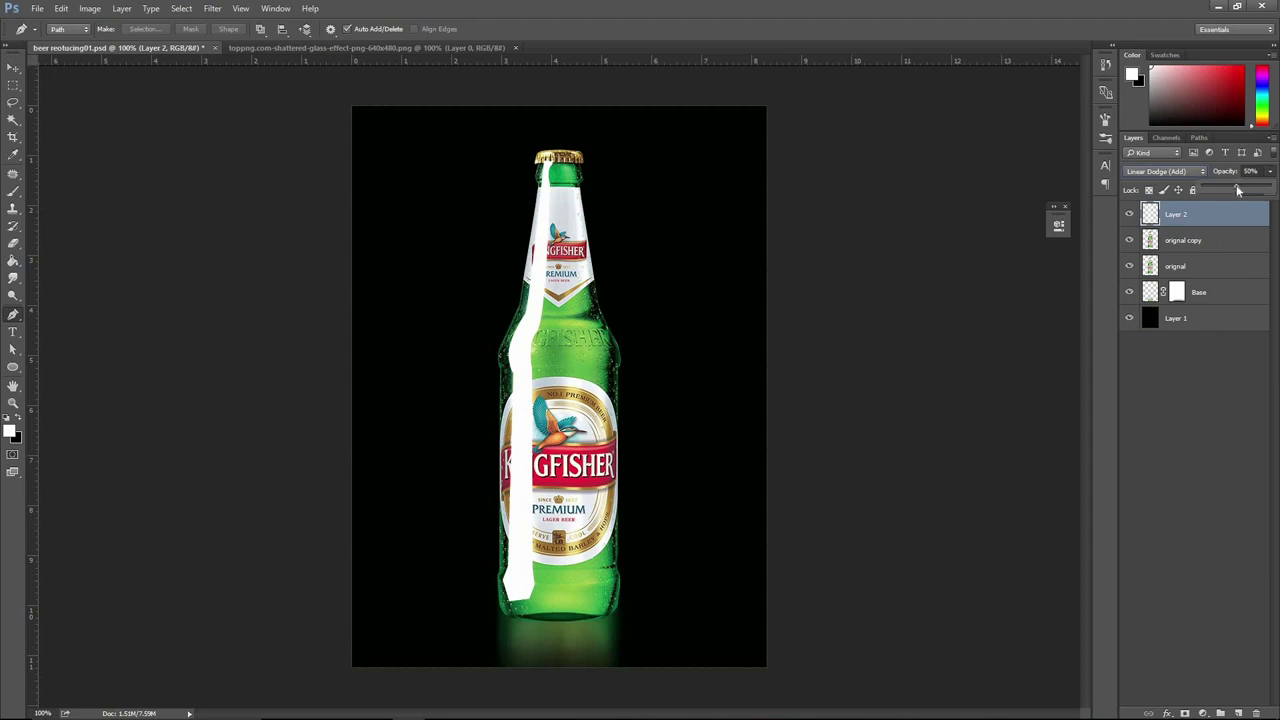
{"action": "left_click", "coordinate": [1238, 190]}
{"action": "left_click_drag", "start_coordinate": [1234, 189], "coordinate": [1232, 189]}
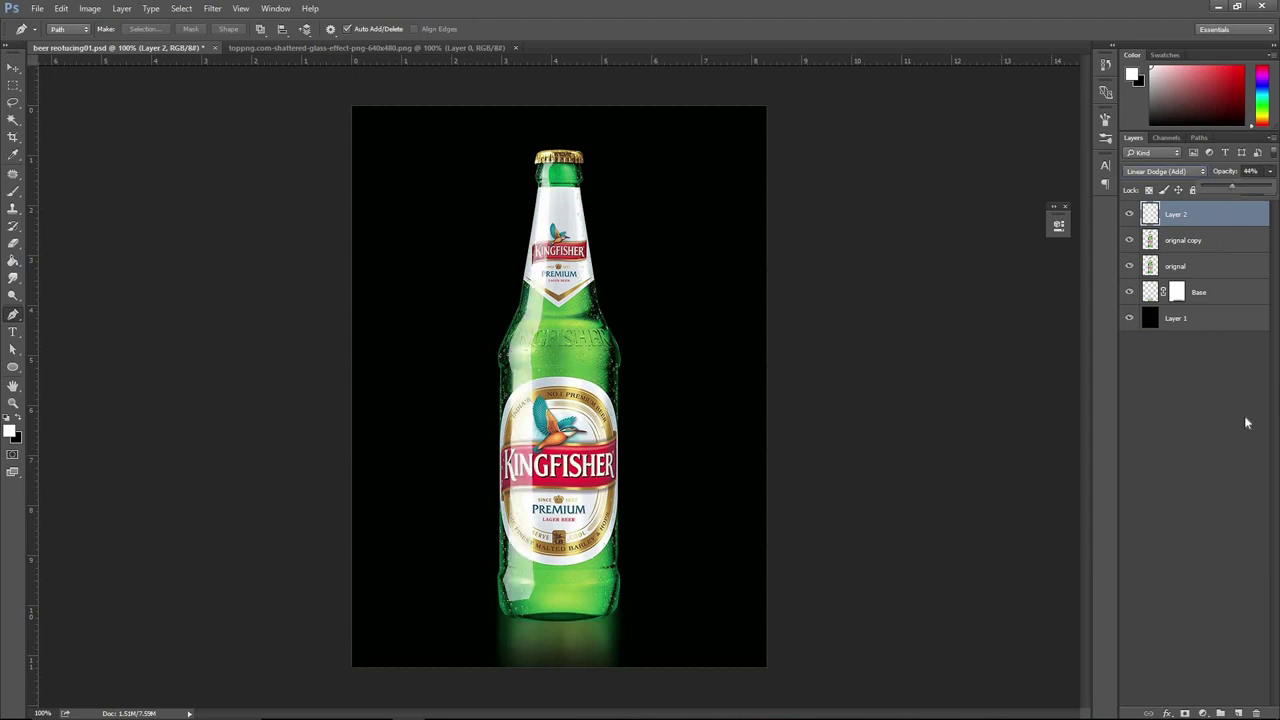
{"action": "left_click", "coordinate": [1244, 416]}
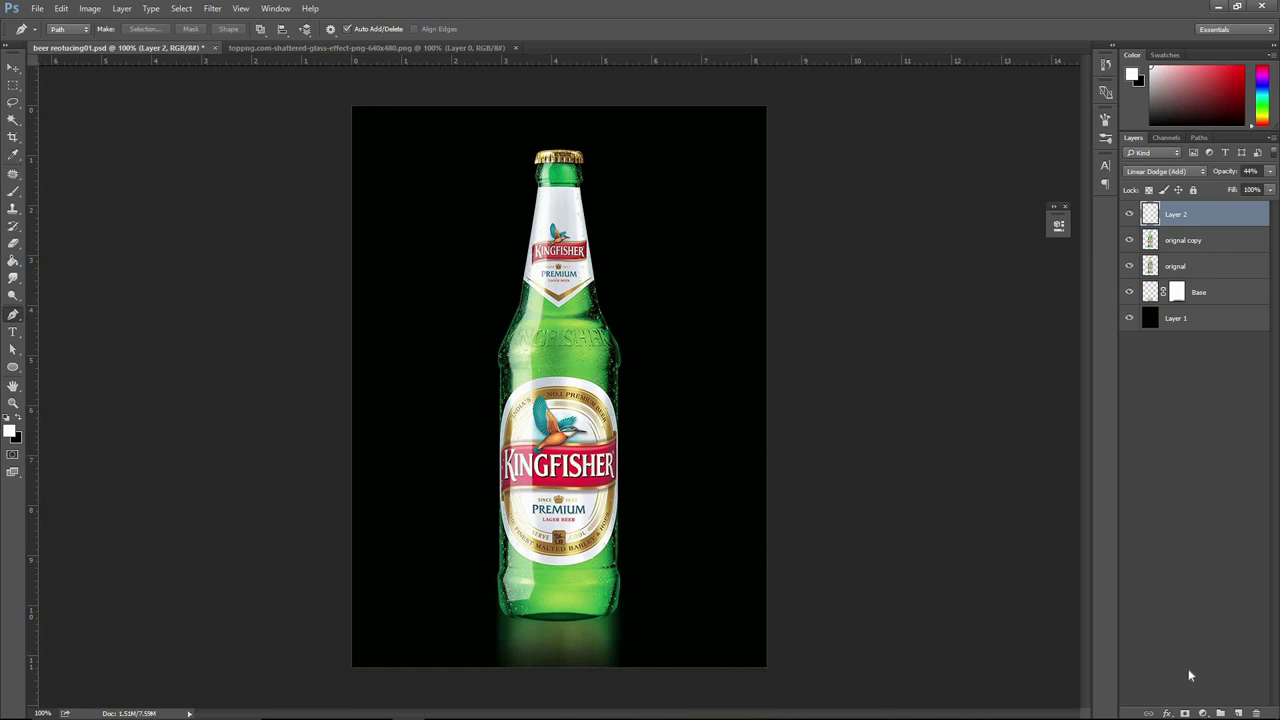
Apply a Gaussian Blur to the white highlight stripe.
{"action": "left_click", "coordinate": [212, 9]}
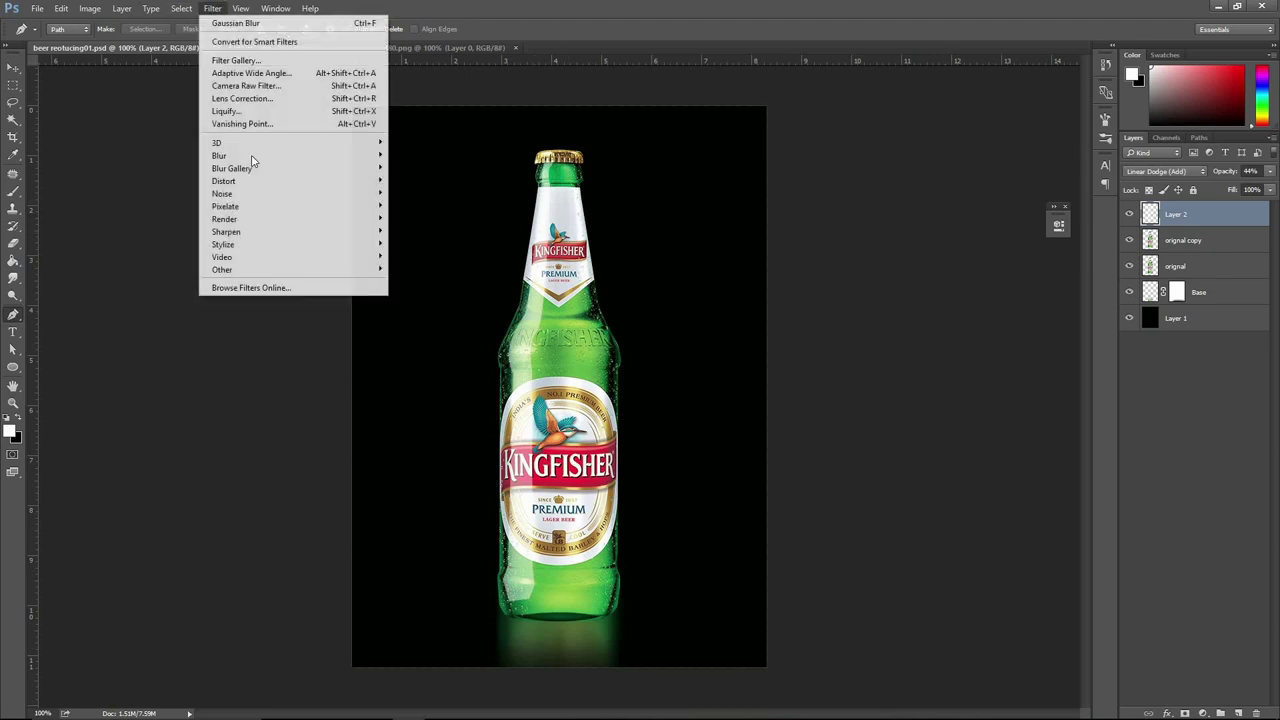
{"action": "mouse_move", "coordinate": [219, 156]}
{"action": "left_click", "coordinate": [428, 205]}
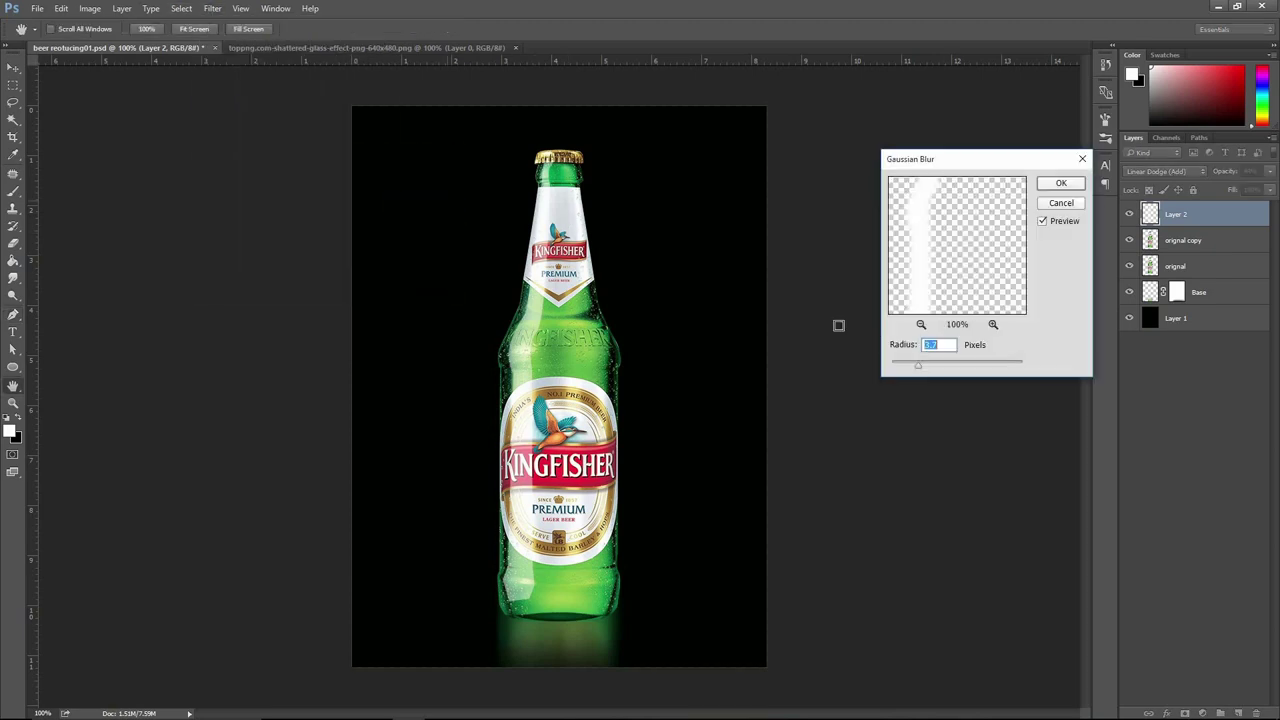
{"action": "left_click", "coordinate": [1061, 183]}
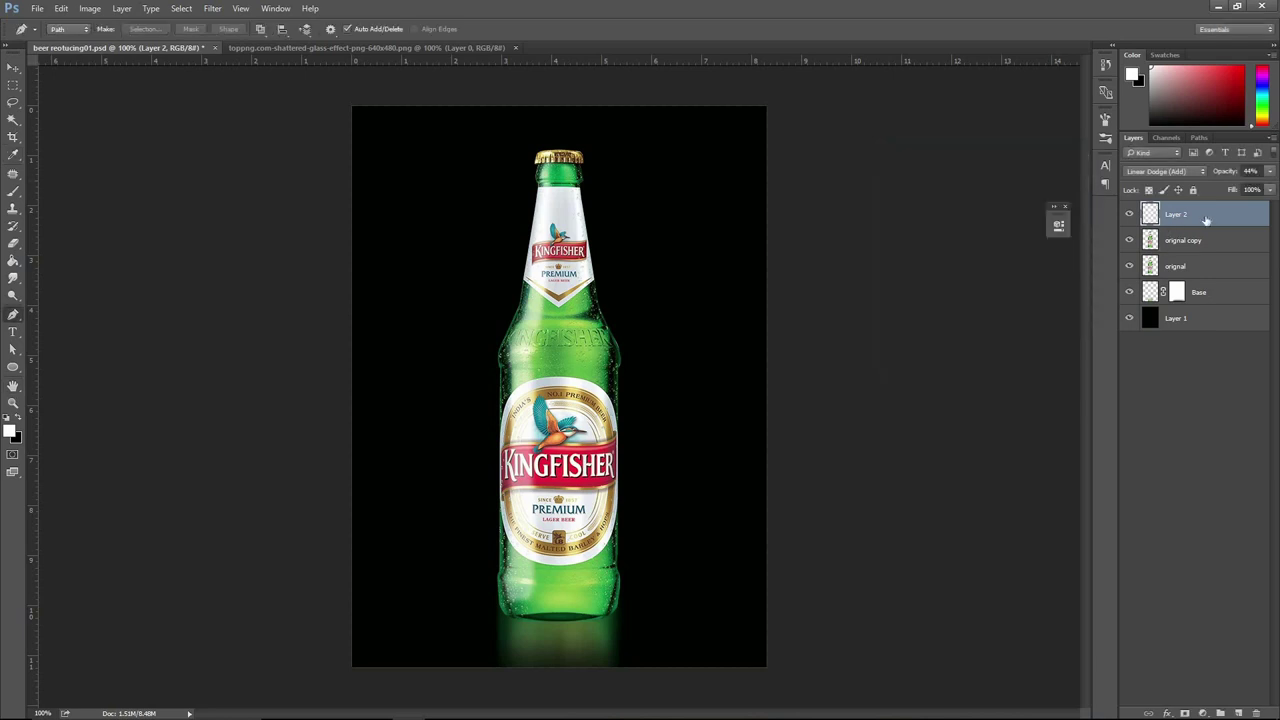
Mask the highlight with black strokes along the bottle's lower left, comparing visibility.
{"action": "left_click", "coordinate": [1185, 713]}
{"action": "key", "text": "x"}
{"action": "key", "text": "b"}
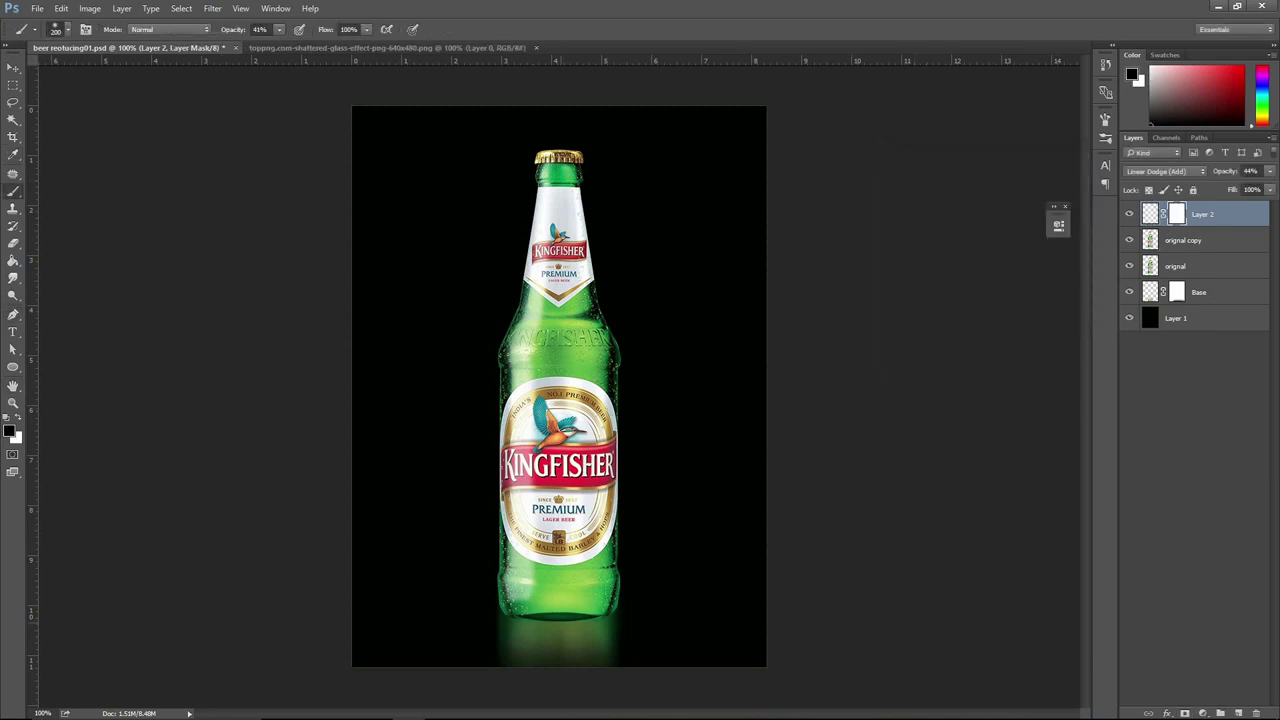
{"action": "left_click", "coordinate": [520, 592]}
{"action": "left_click_drag", "start_coordinate": [519, 548], "coordinate": [519, 596]}
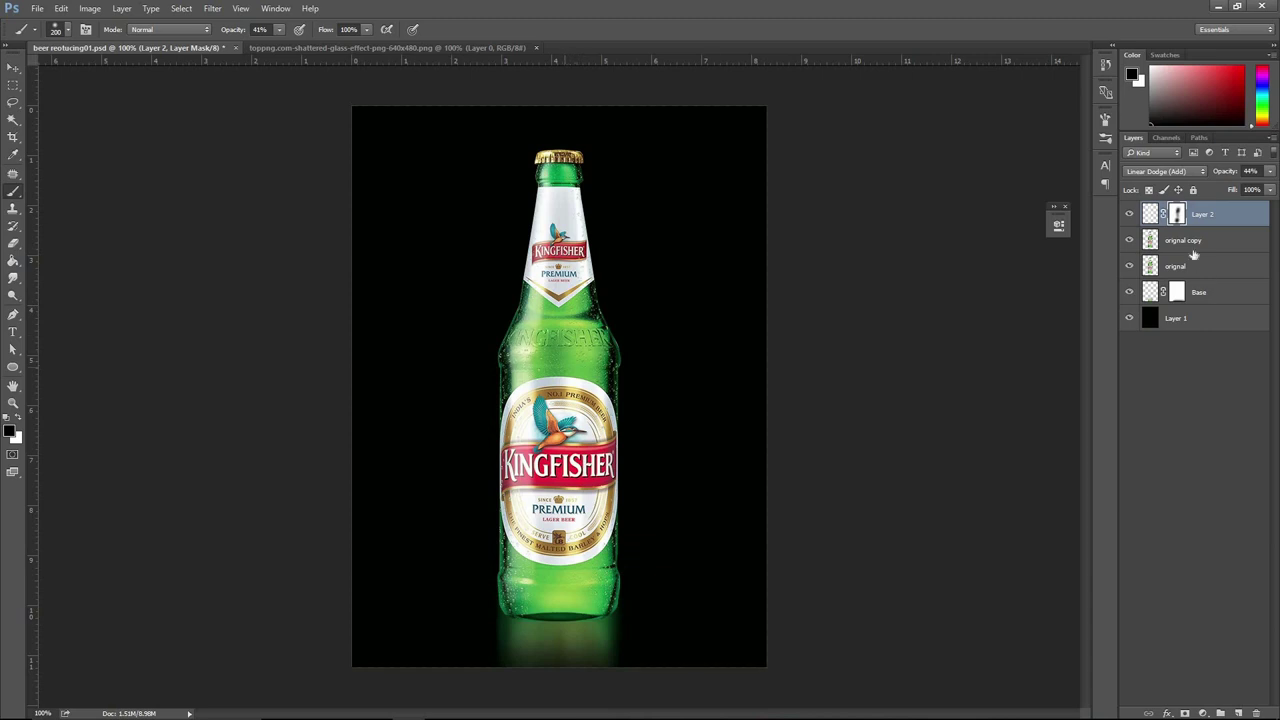
{"action": "left_click", "coordinate": [1130, 213]}
{"action": "left_click", "coordinate": [1130, 213]}
{"action": "left_click_drag", "start_coordinate": [524, 448], "coordinate": [524, 482]}
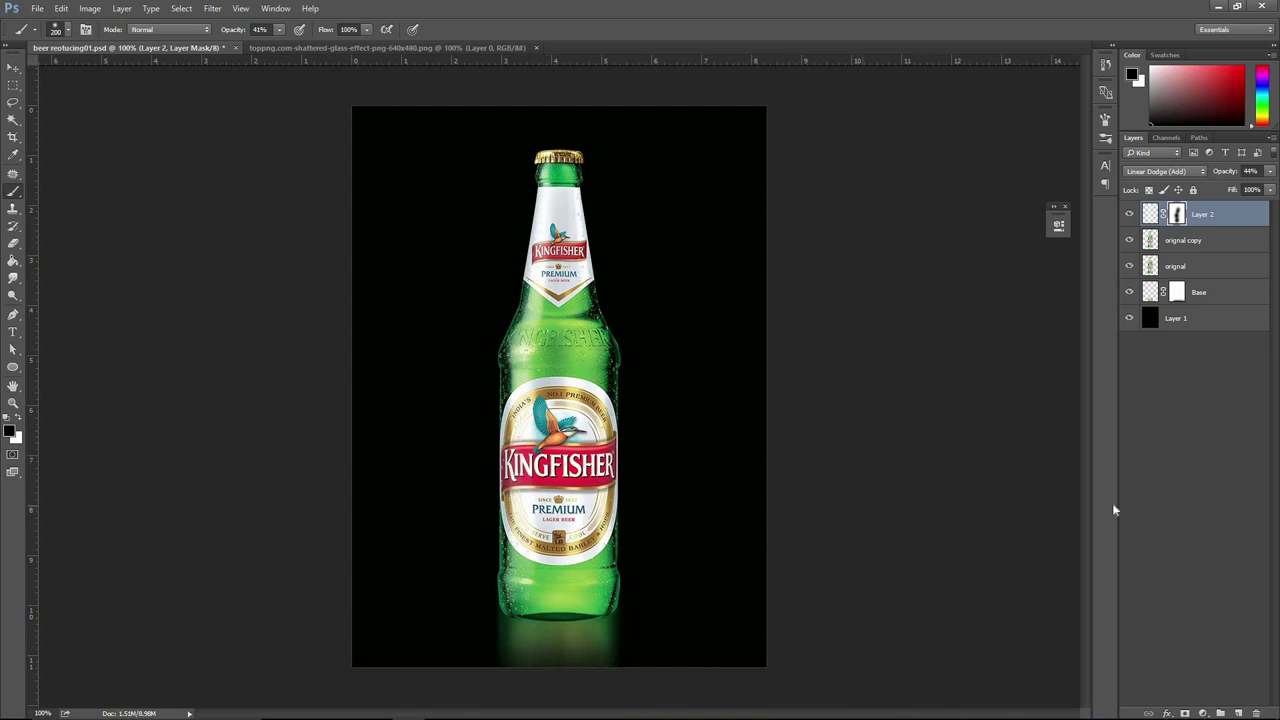
{"action": "left_click", "coordinate": [1130, 214]}
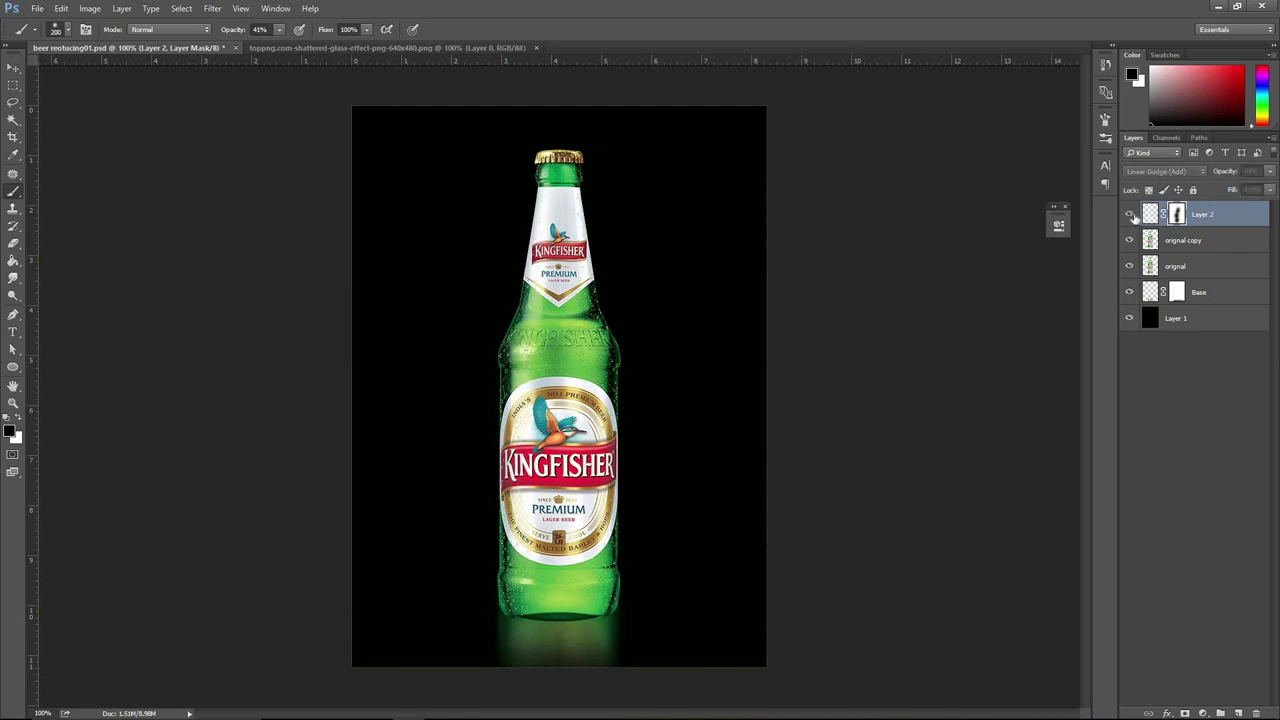
{"action": "left_click", "coordinate": [1130, 214]}
{"action": "left_click", "coordinate": [1130, 214]}
{"action": "left_click", "coordinate": [1130, 214]}
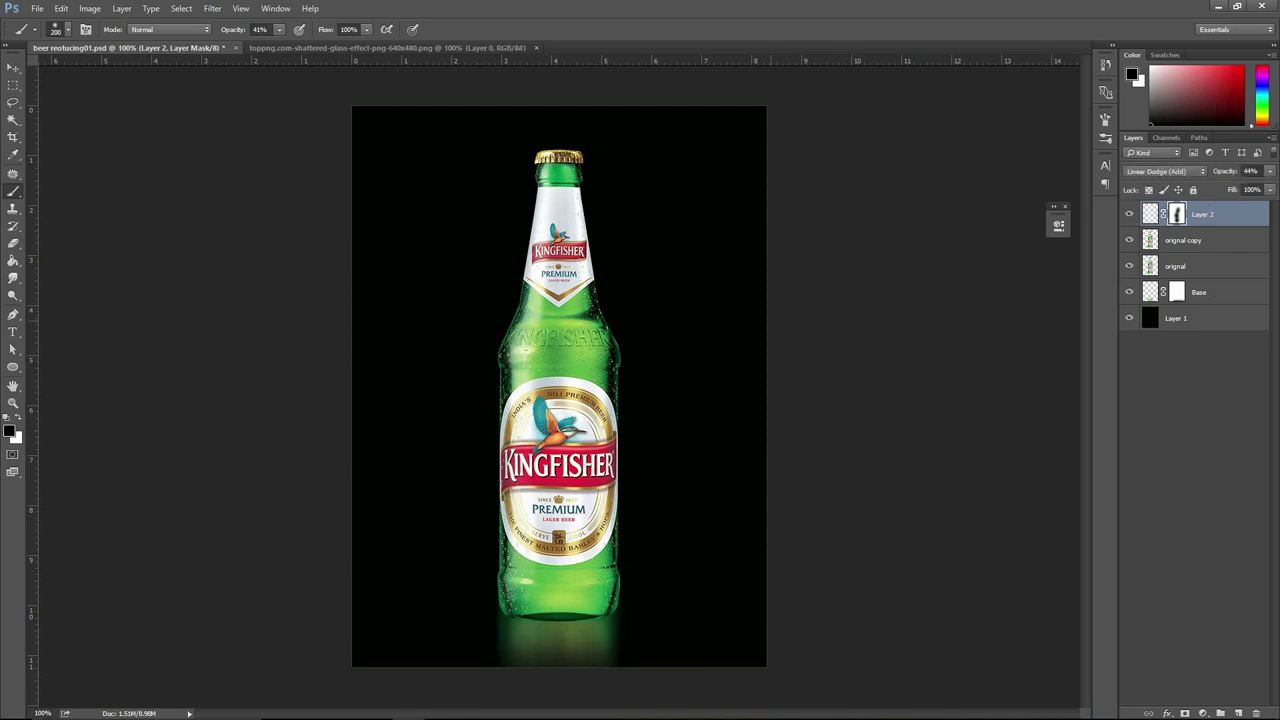
Select 'orignal copy' and toggle it and the highlight layer to compare.
{"action": "left_click", "coordinate": [1166, 246]}
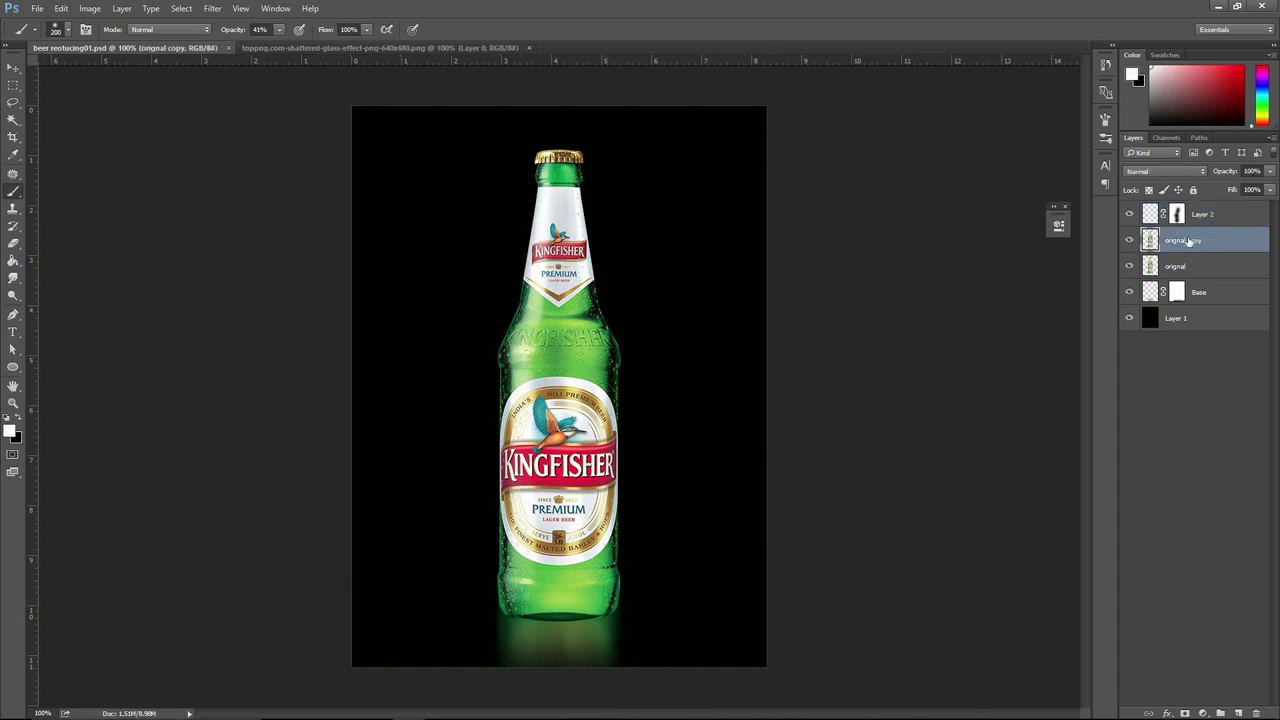
{"action": "left_click", "coordinate": [1130, 242]}
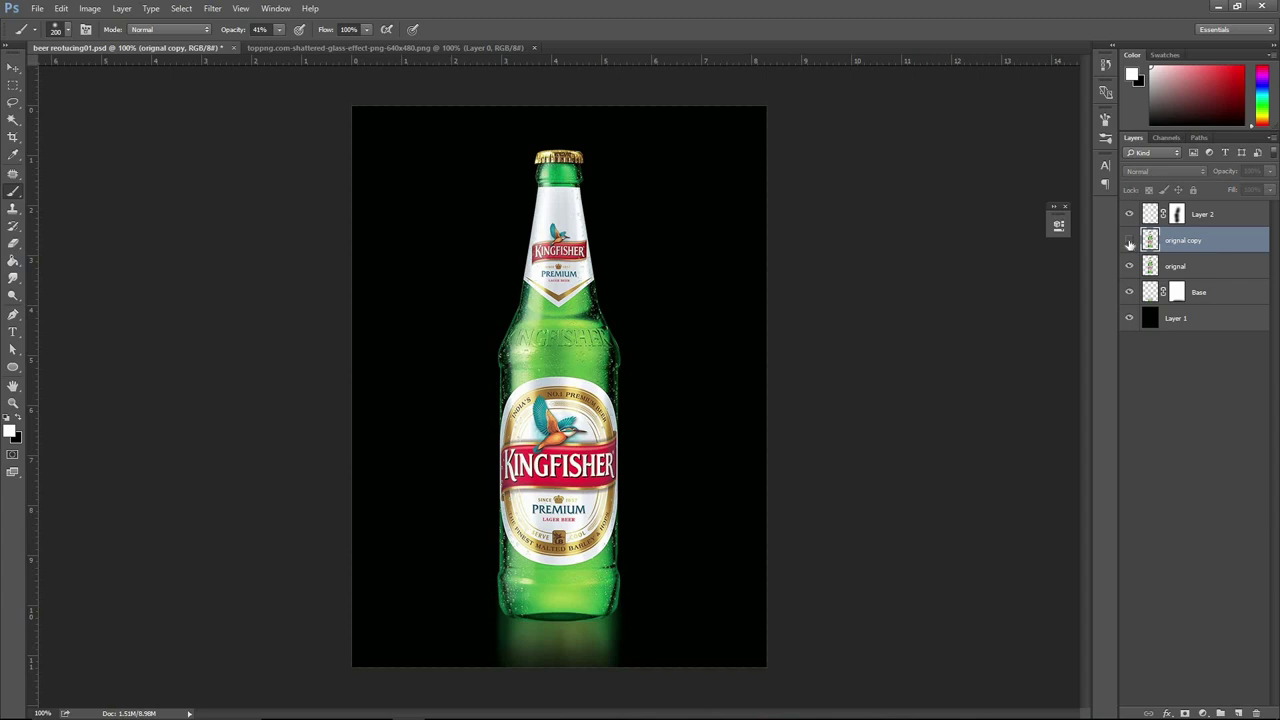
{"action": "left_click", "coordinate": [1130, 242]}
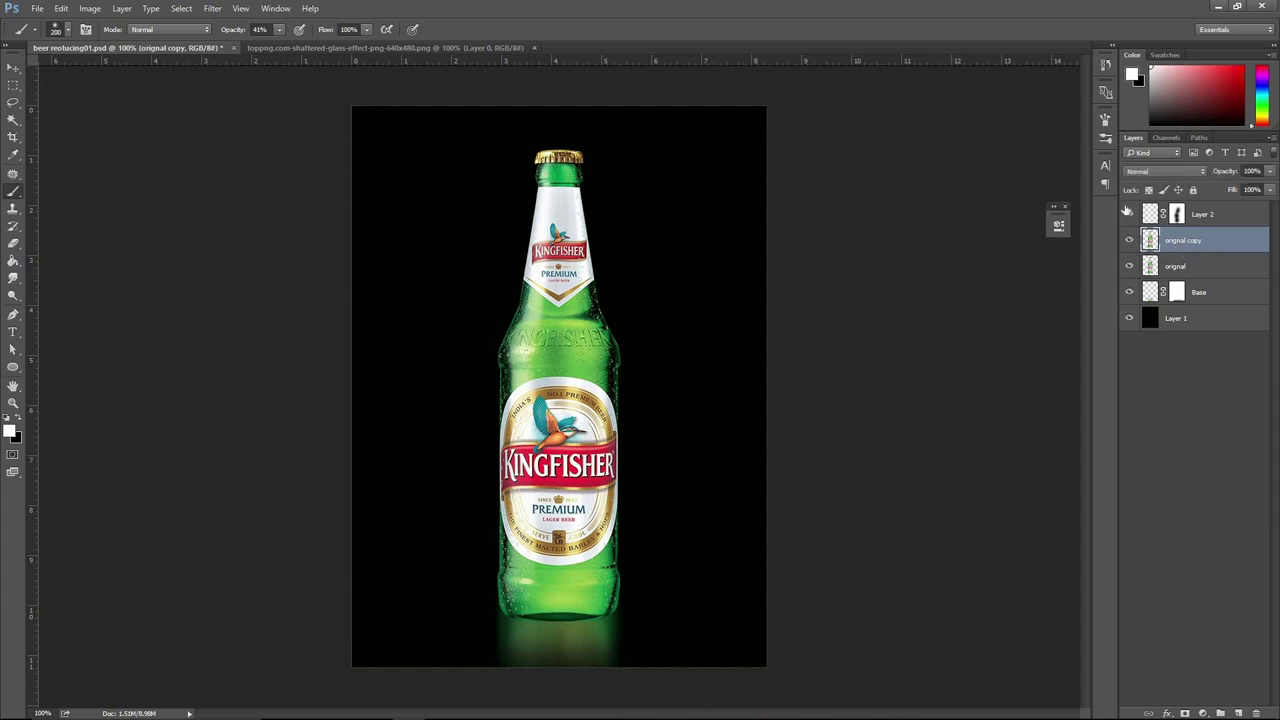
{"action": "left_click", "coordinate": [1129, 214]}
{"action": "left_click", "coordinate": [1129, 214]}
Rename the 'orignal copy' layer to 'Ref'.
{"action": "right_click", "coordinate": [1190, 241]}
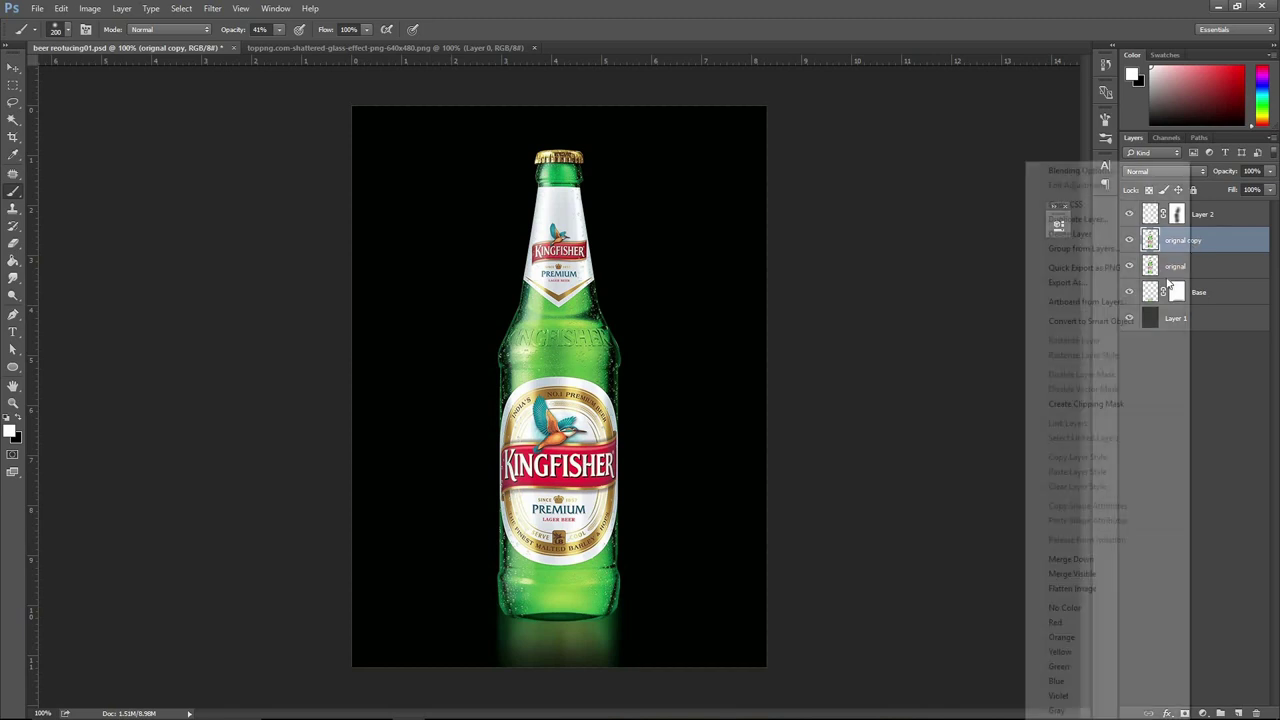
{"action": "key", "text": "Escape"}
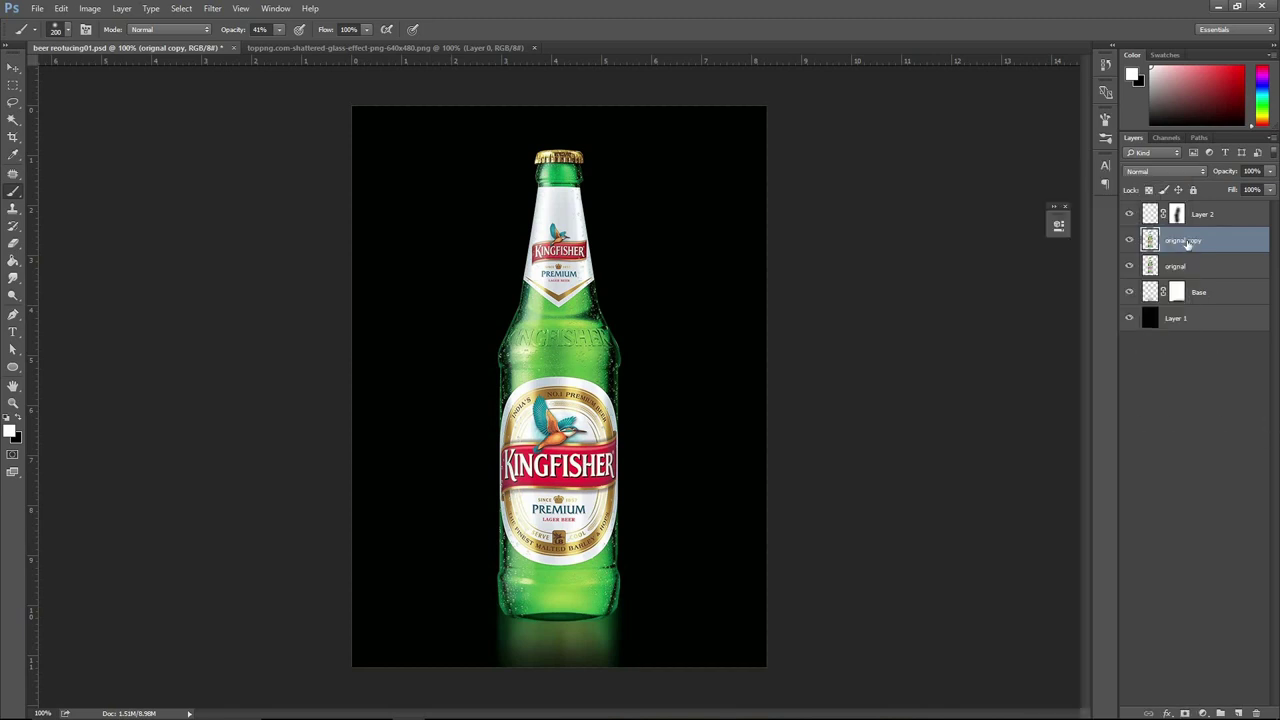
{"action": "right_click", "coordinate": [1190, 241]}
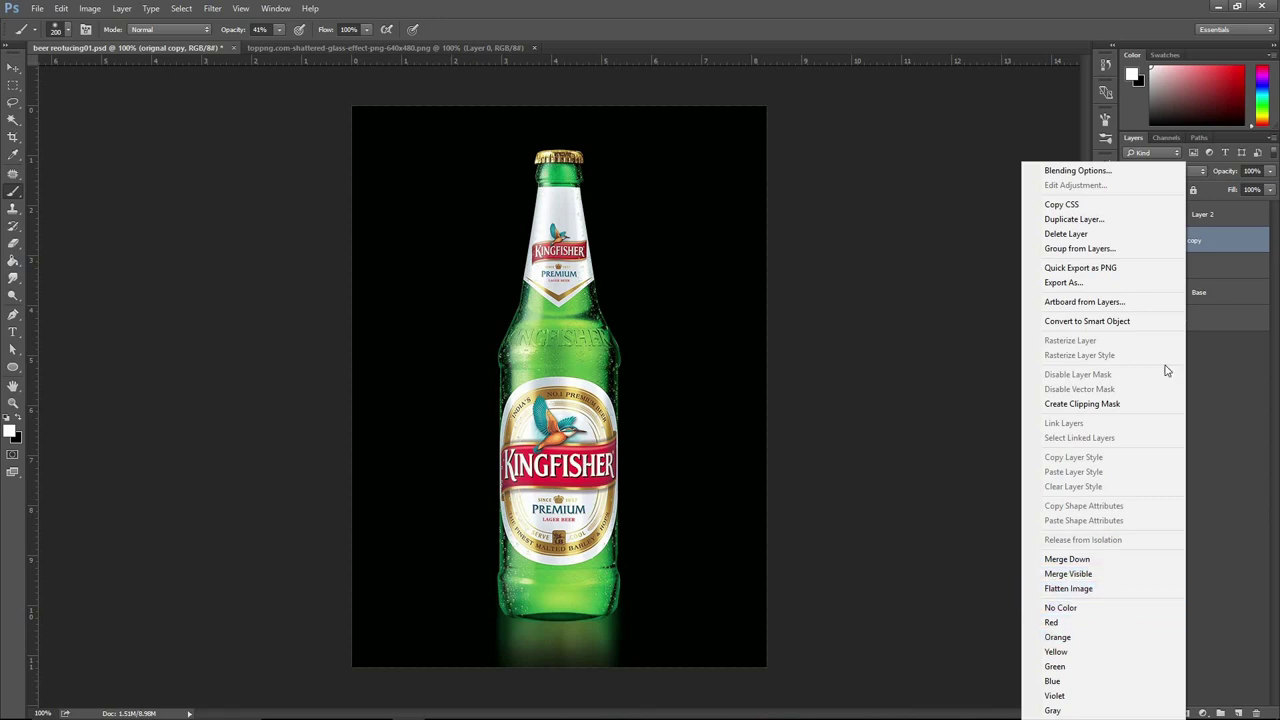
{"action": "left_click", "coordinate": [1191, 237]}
{"action": "double_click", "coordinate": [1188, 240]}
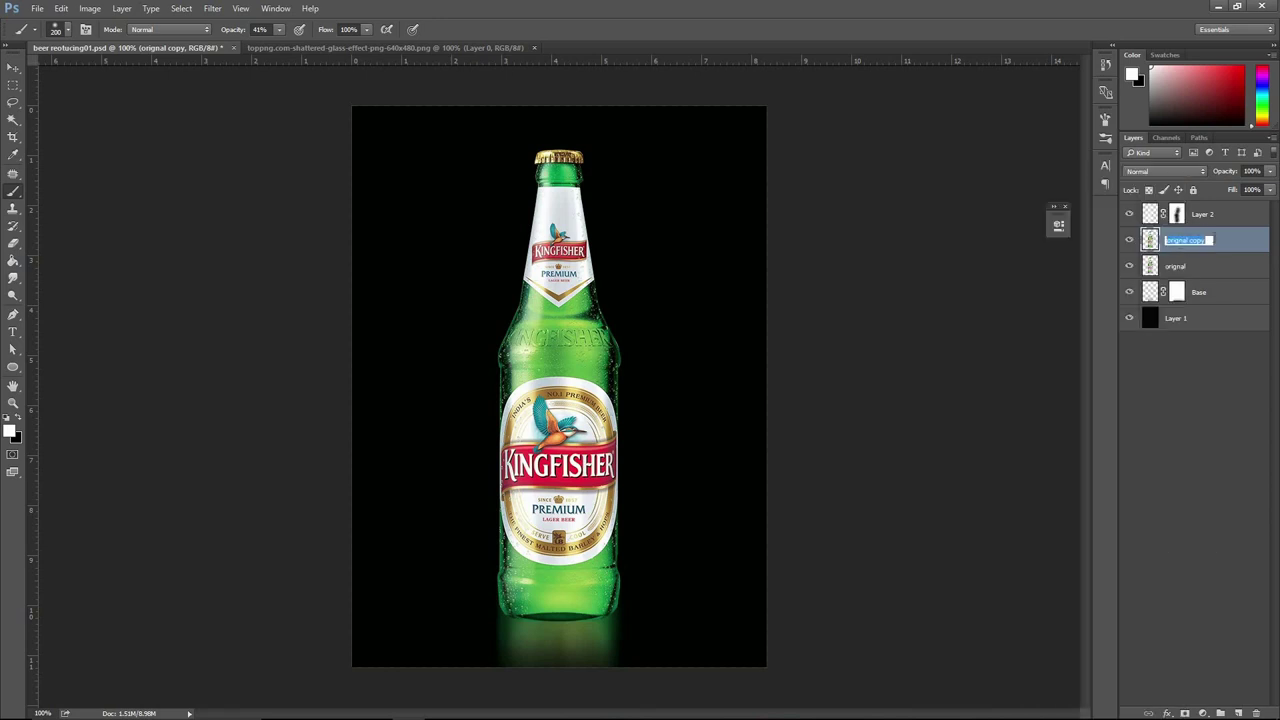
{"action": "type", "text": "Ref"}
{"action": "key", "text": "Return"}
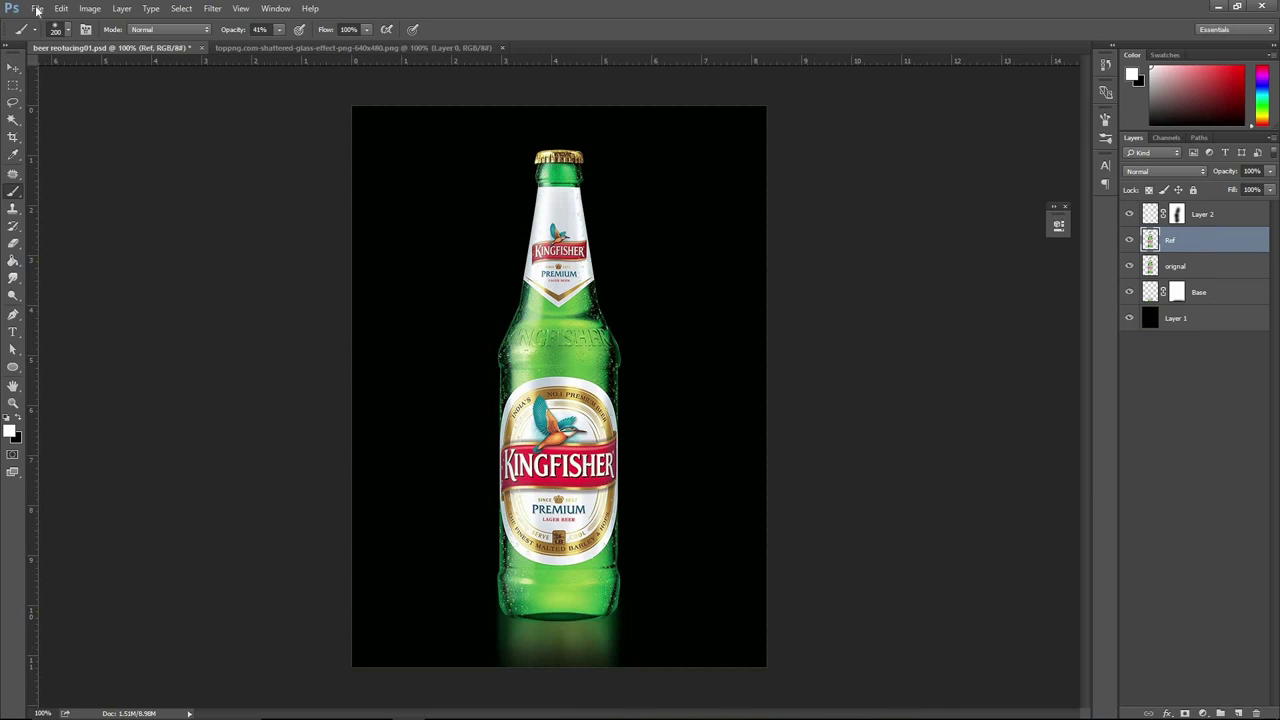
Open the shattered-glass image and drag it into the bottle document as Layer 3.
{"action": "left_click", "coordinate": [36, 8]}
{"action": "left_click", "coordinate": [50, 35]}
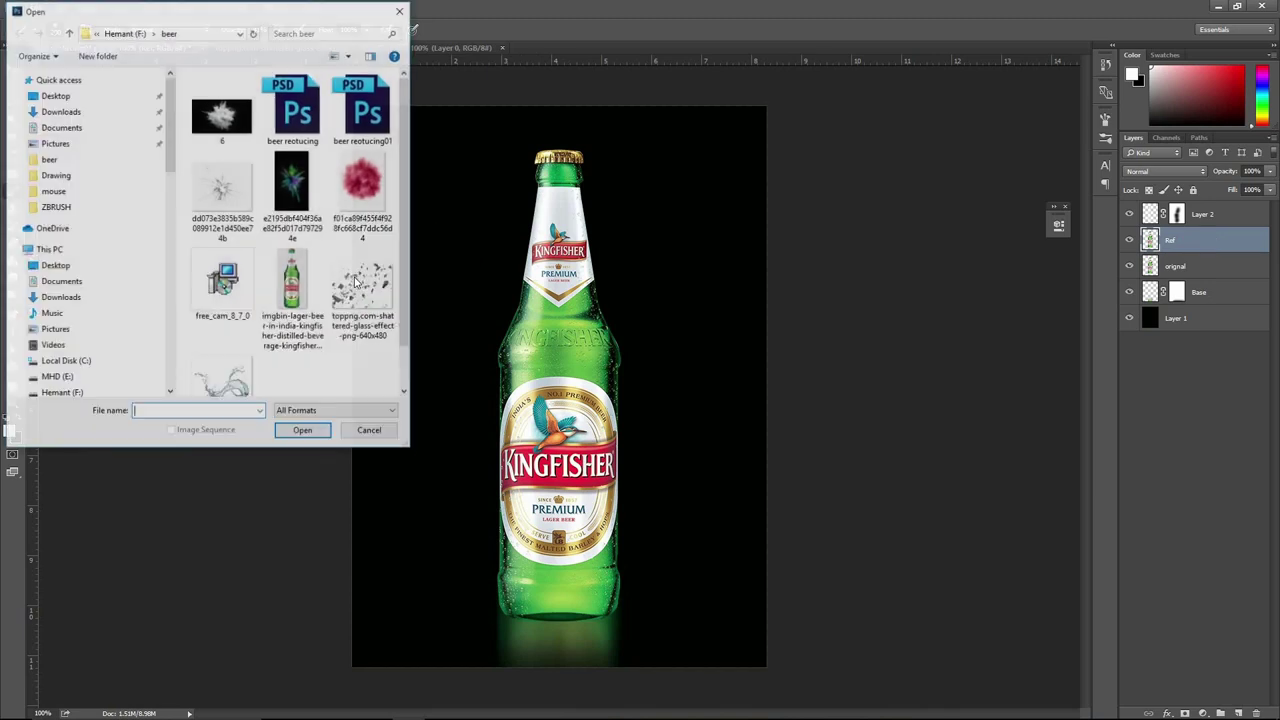
{"action": "double_click", "coordinate": [364, 290]}
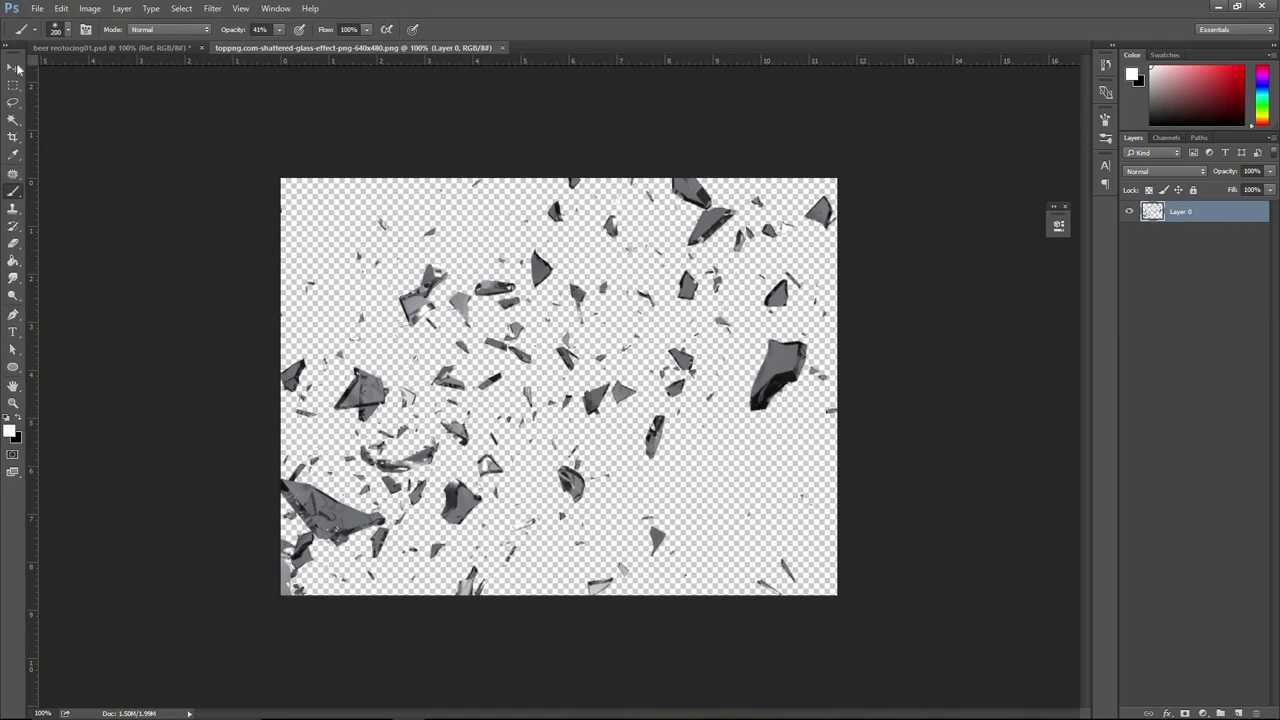
{"action": "left_click", "coordinate": [13, 67]}
{"action": "mouse_move", "coordinate": [414, 289]}
{"action": "left_mouse_down"}
{"action": "mouse_move", "coordinate": [128, 53]}
{"action": "mouse_move", "coordinate": [590, 330]}
{"action": "left_mouse_up"}
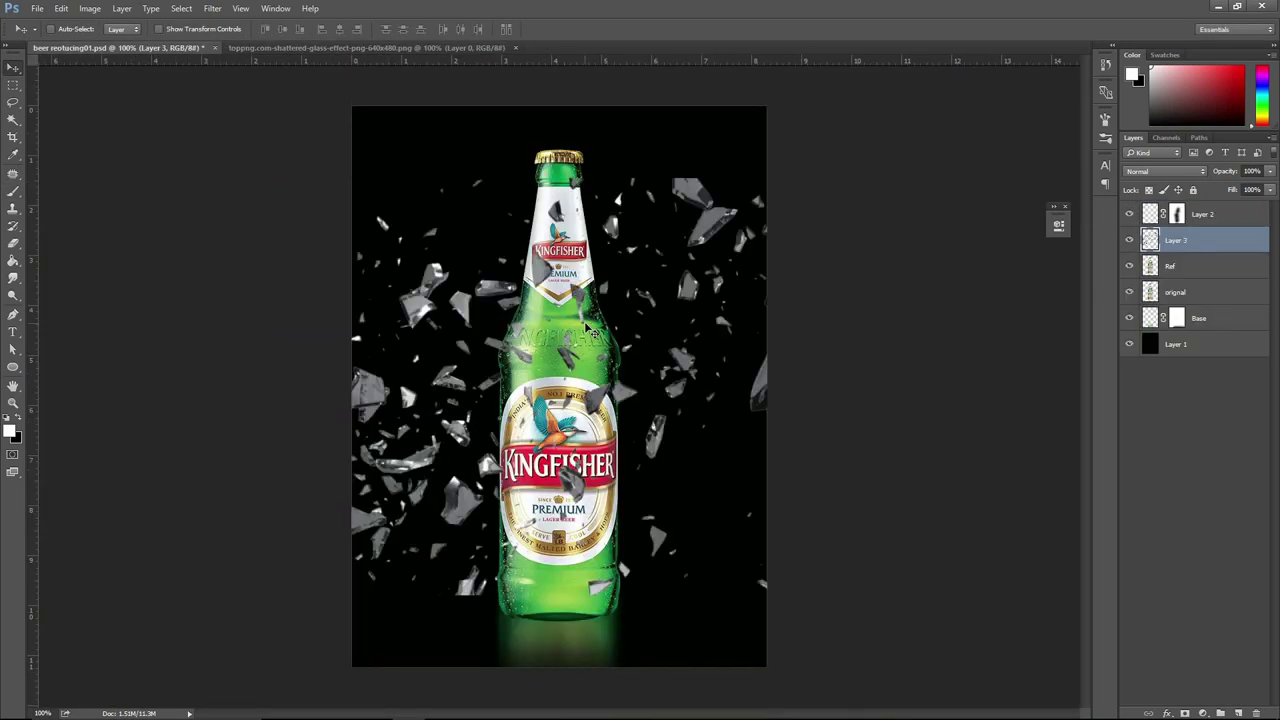
Rotate the glass shards layer by 90°.
{"action": "key", "text": "ctrl+t"}
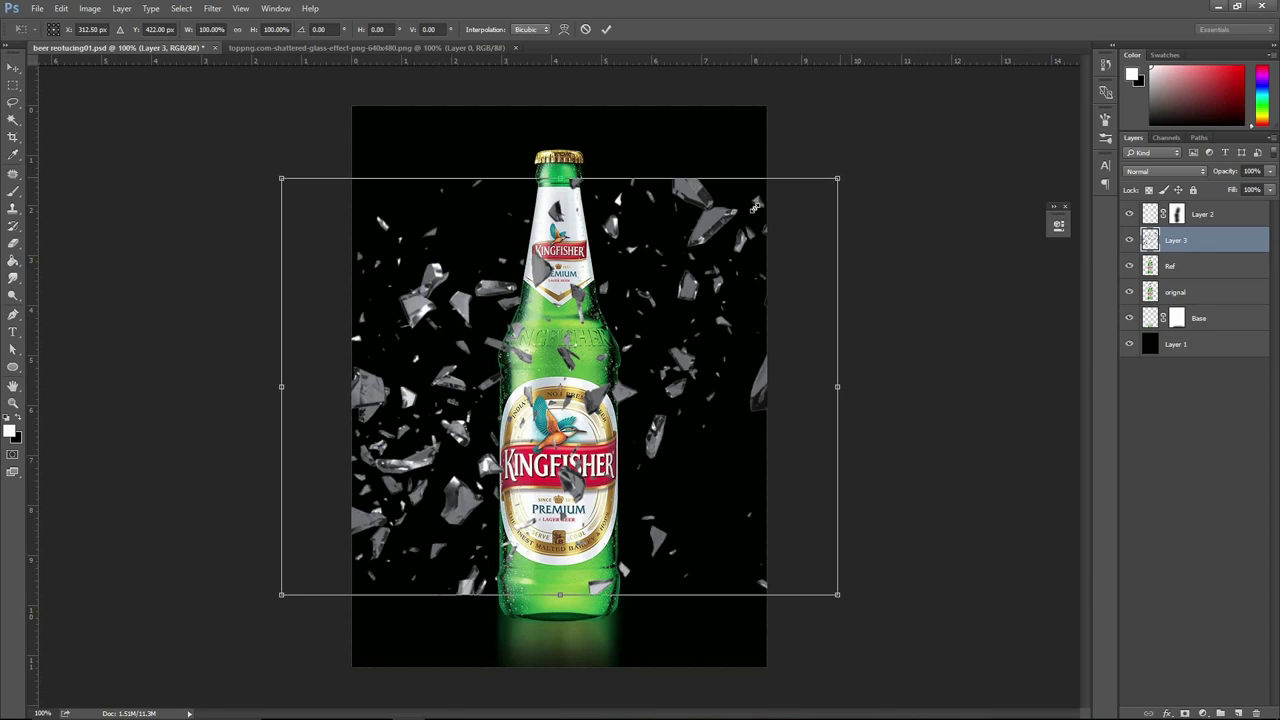
{"action": "mouse_move", "coordinate": [790, 185]}
{"action": "left_mouse_down"}
{"action": "mouse_move", "coordinate": [578, 124]}
{"action": "mouse_move", "coordinate": [366, 130]}
{"action": "left_mouse_up"}
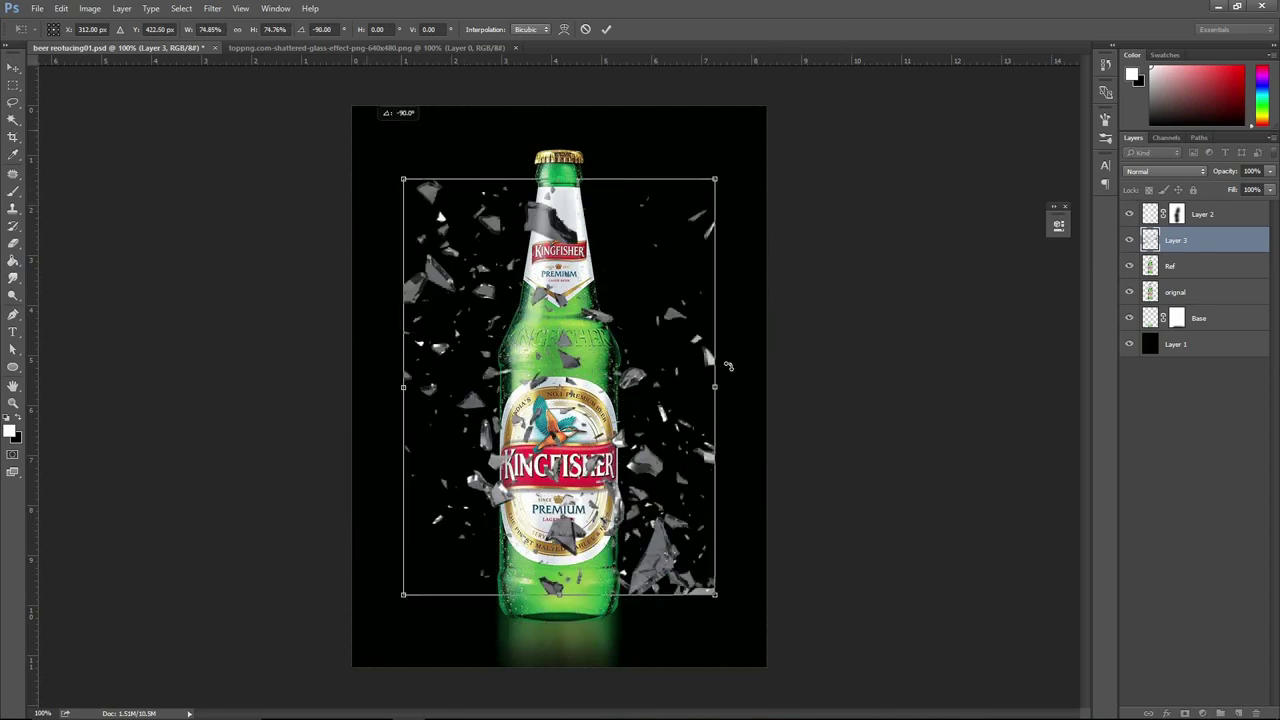
{"action": "left_click_drag", "start_coordinate": [728, 366], "coordinate": [622, 494]}
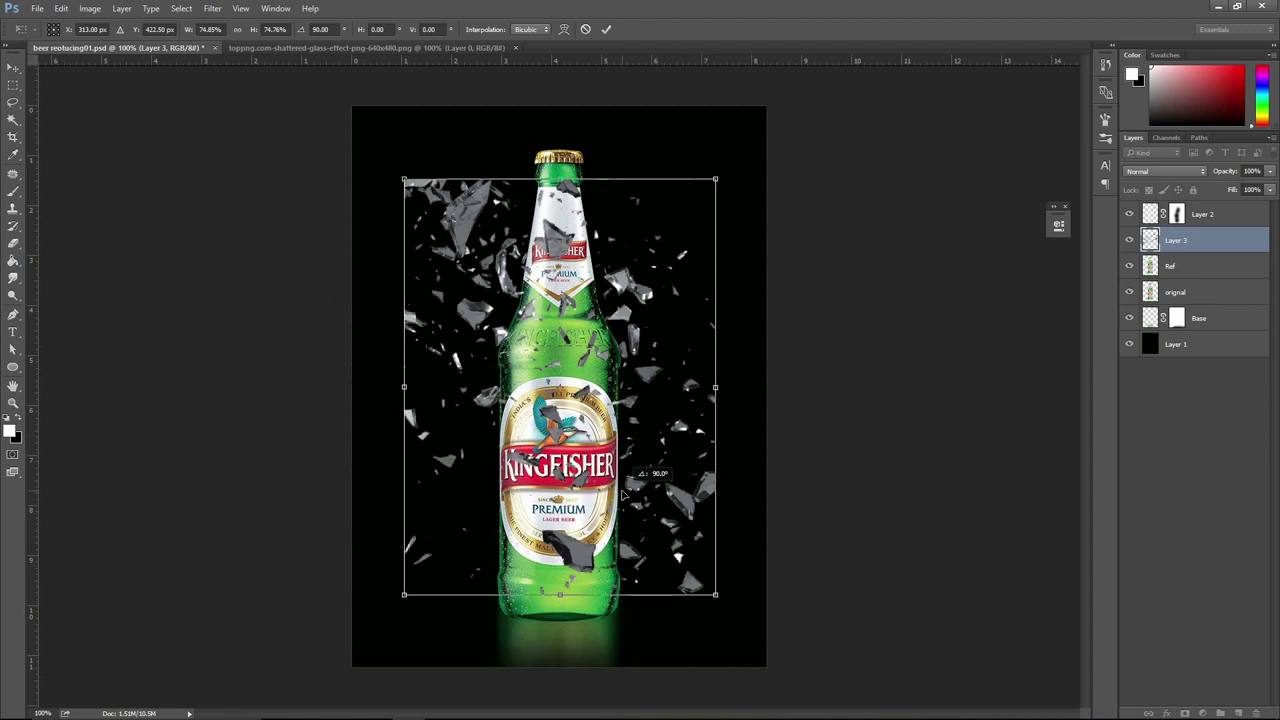
{"action": "key", "text": "Return"}
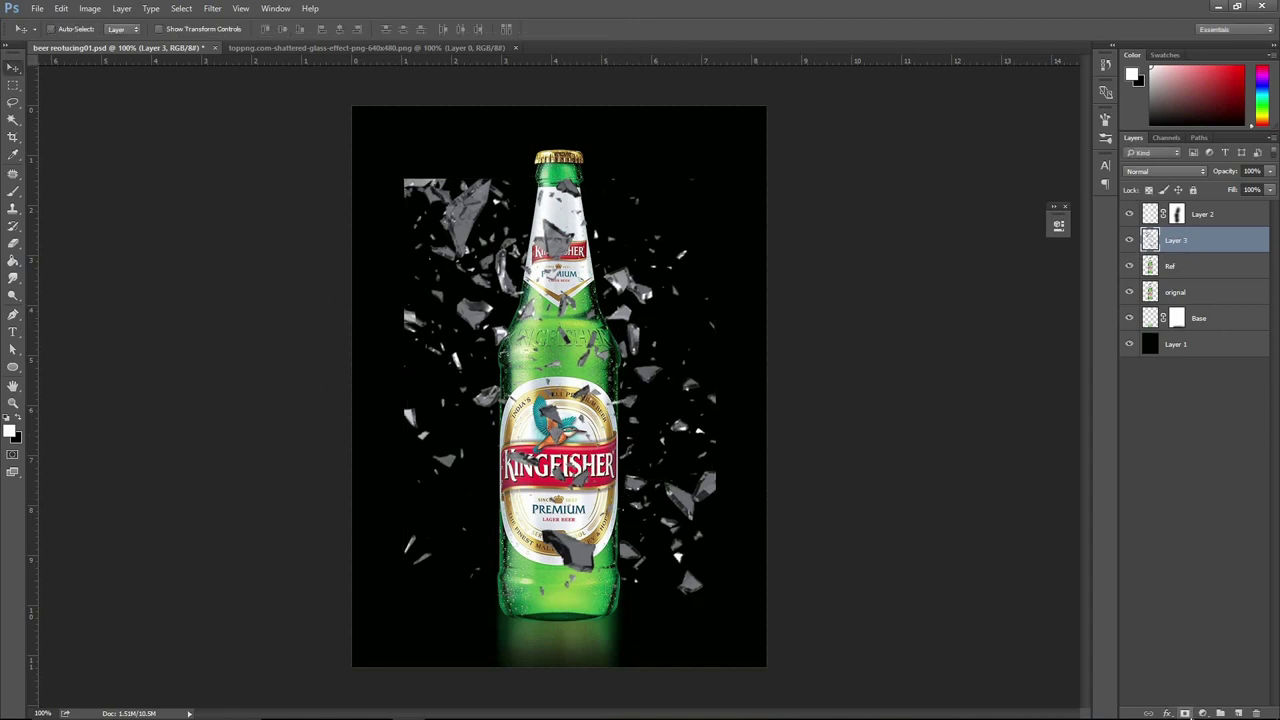
Mask Layer 3 with a hard round 100% black brush, hiding stray shards left and right.
{"action": "left_click", "coordinate": [1185, 713]}
{"action": "key", "text": "b"}
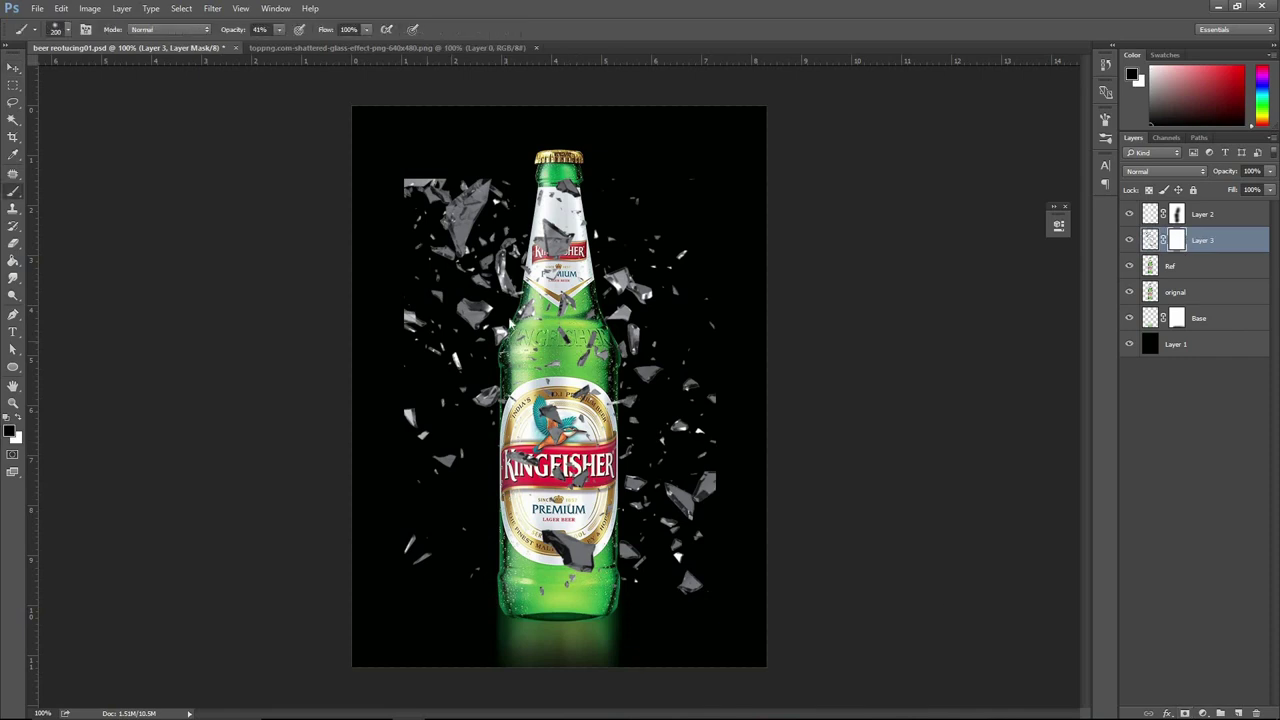
{"action": "right_click", "coordinate": [488, 296]}
{"action": "left_click", "coordinate": [547, 387]}
{"action": "left_click", "coordinate": [526, 387]}
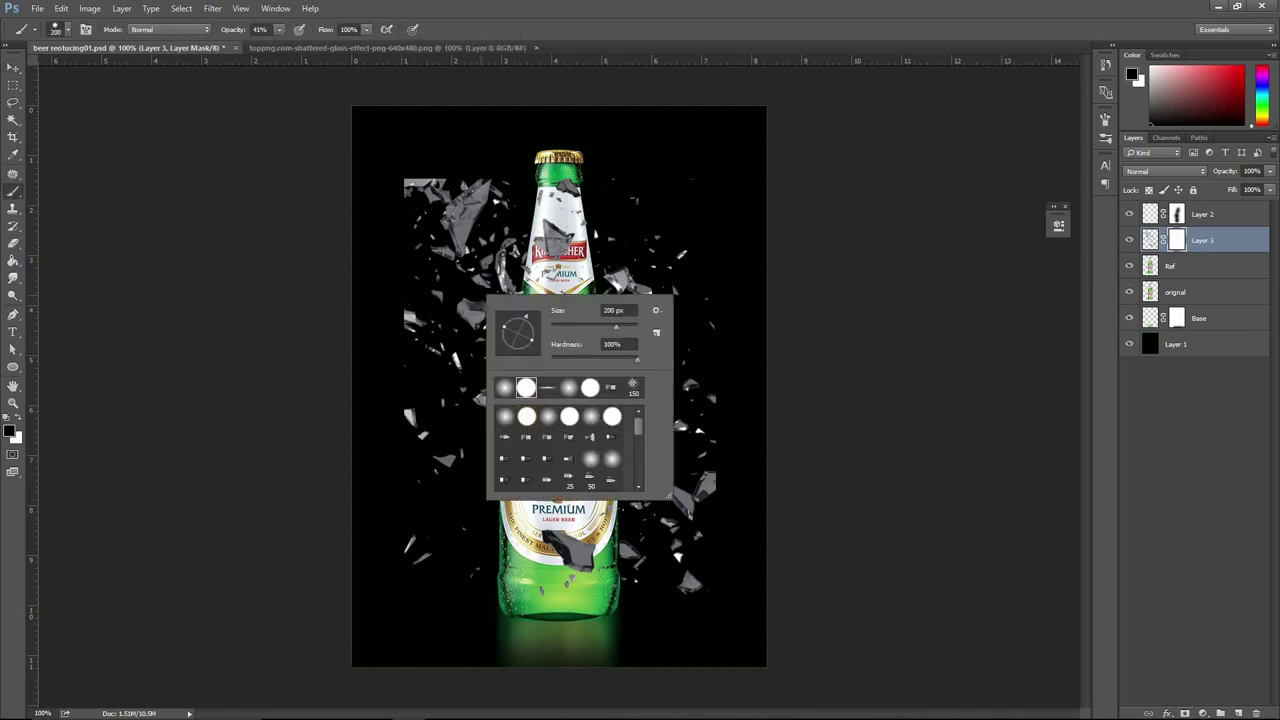
{"action": "key", "text": "Return"}
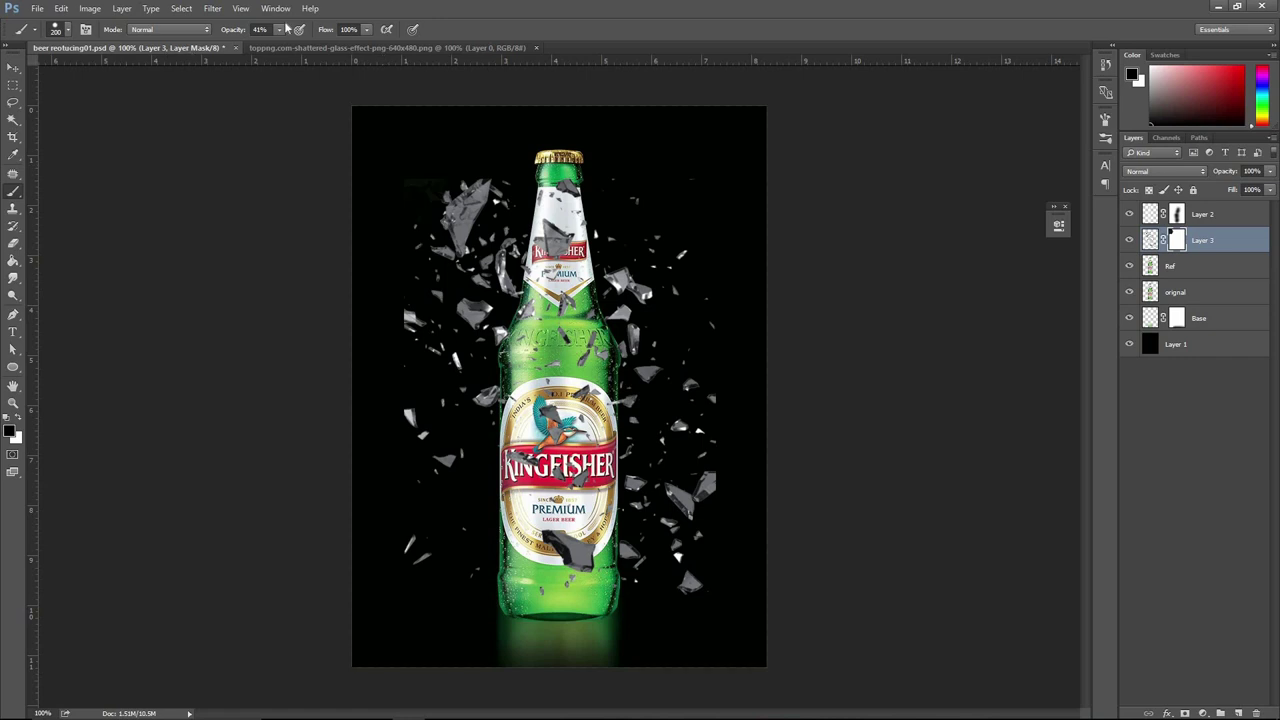
{"action": "left_click_drag", "start_coordinate": [280, 34], "coordinate": [377, 55]}
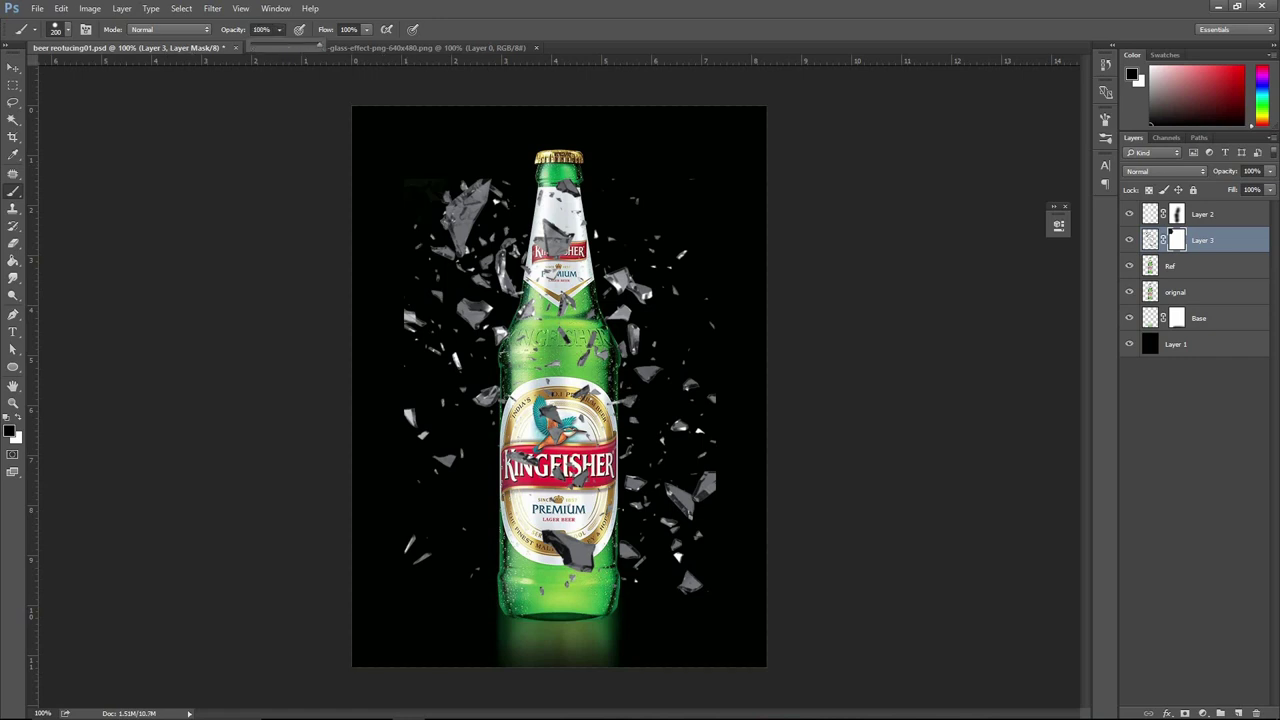
{"action": "left_click", "coordinate": [700, 493]}
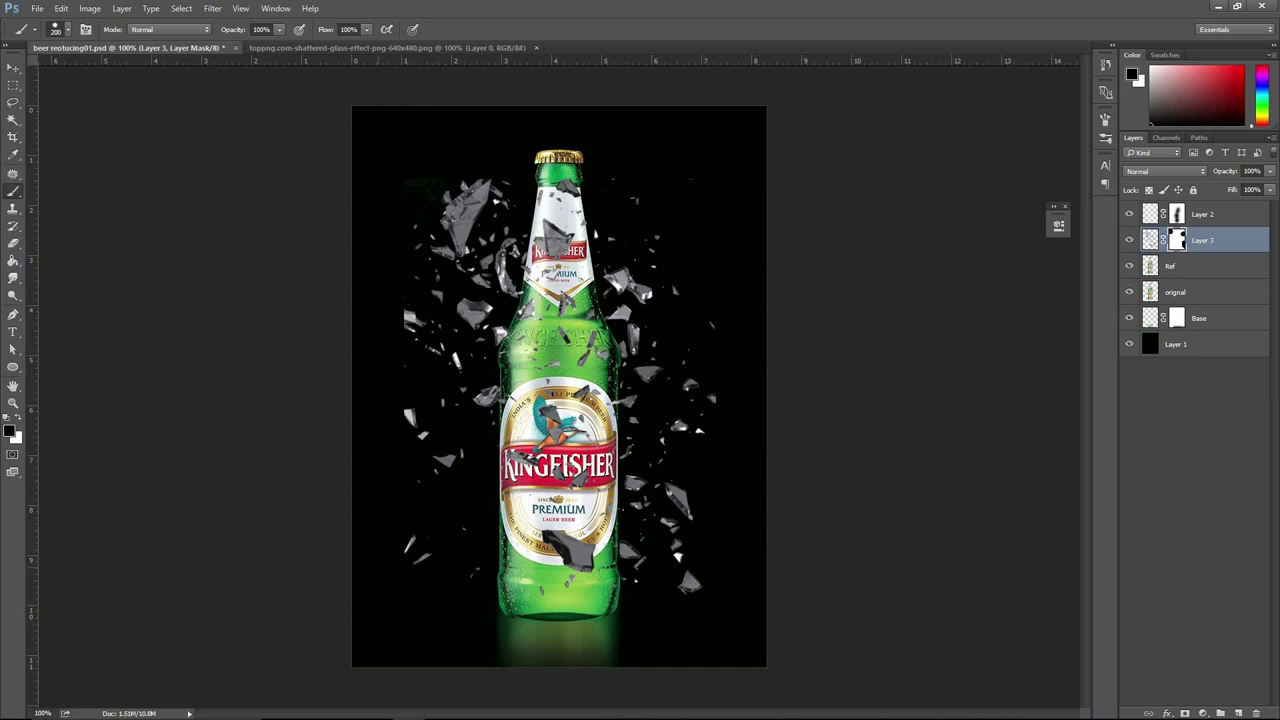
{"action": "left_click", "coordinate": [411, 418]}
{"action": "left_click", "coordinate": [414, 321]}
Move Layer 3 below the bottle layers, Ref above it, and shift Ref right.
{"action": "left_click_drag", "start_coordinate": [1228, 270], "coordinate": [1210, 305]}
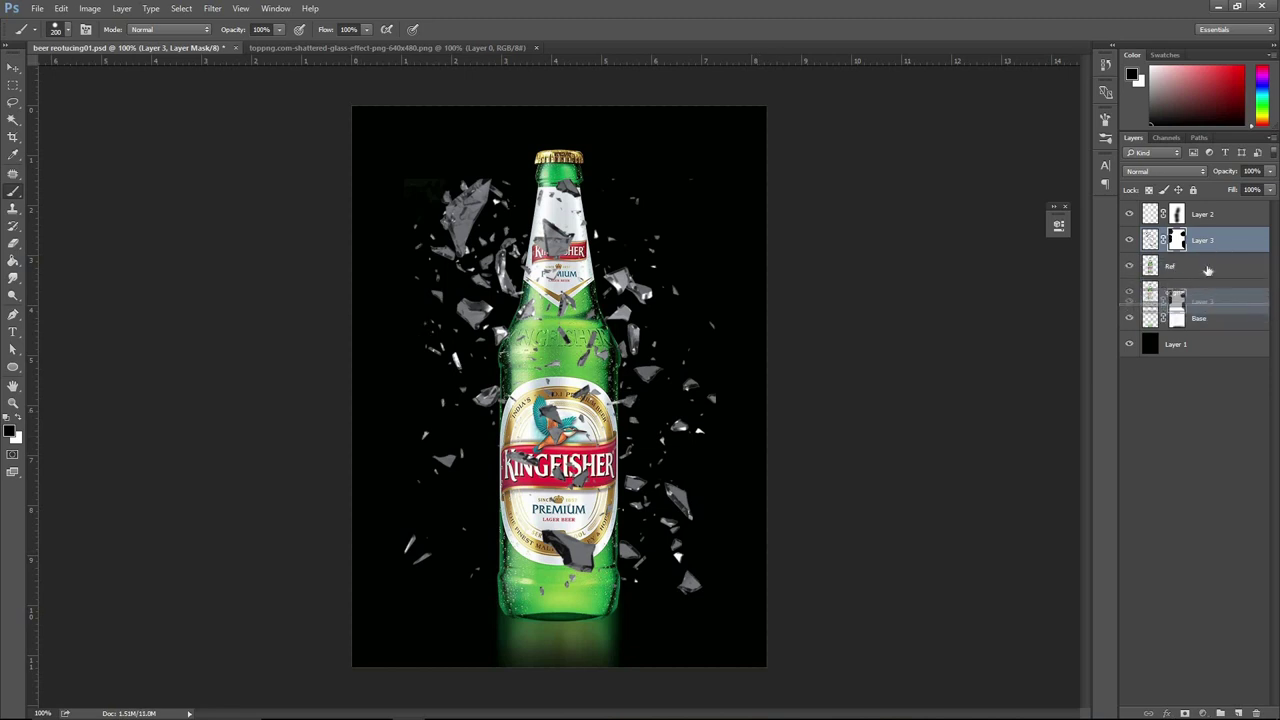
{"action": "left_click_drag", "start_coordinate": [1187, 243], "coordinate": [1190, 277]}
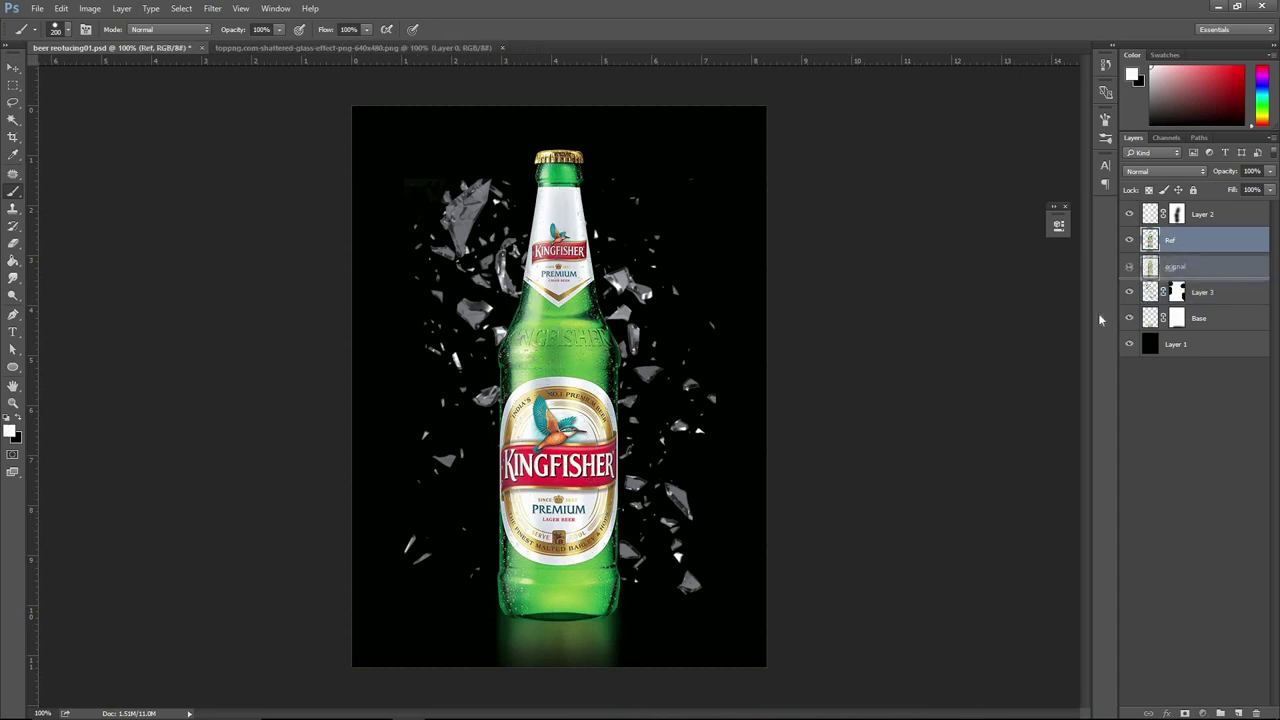
{"action": "left_click", "coordinate": [15, 66]}
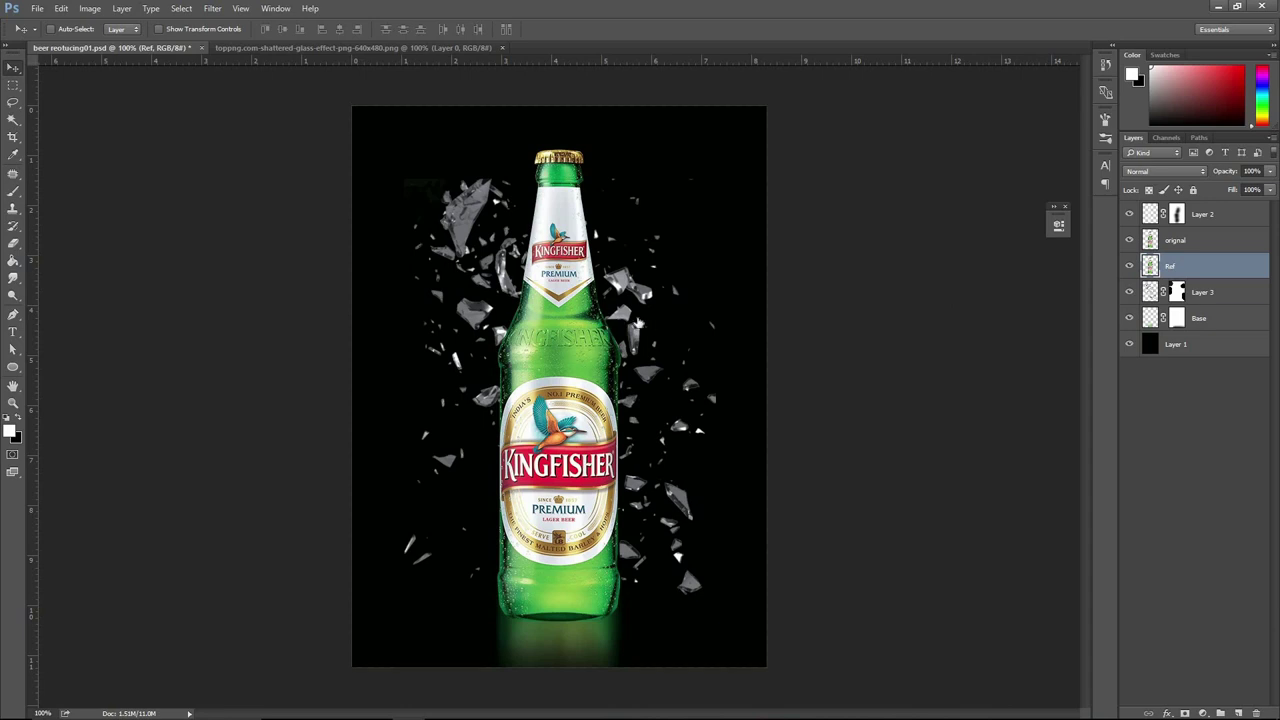
{"action": "left_click_drag", "start_coordinate": [646, 303], "coordinate": [683, 303]}
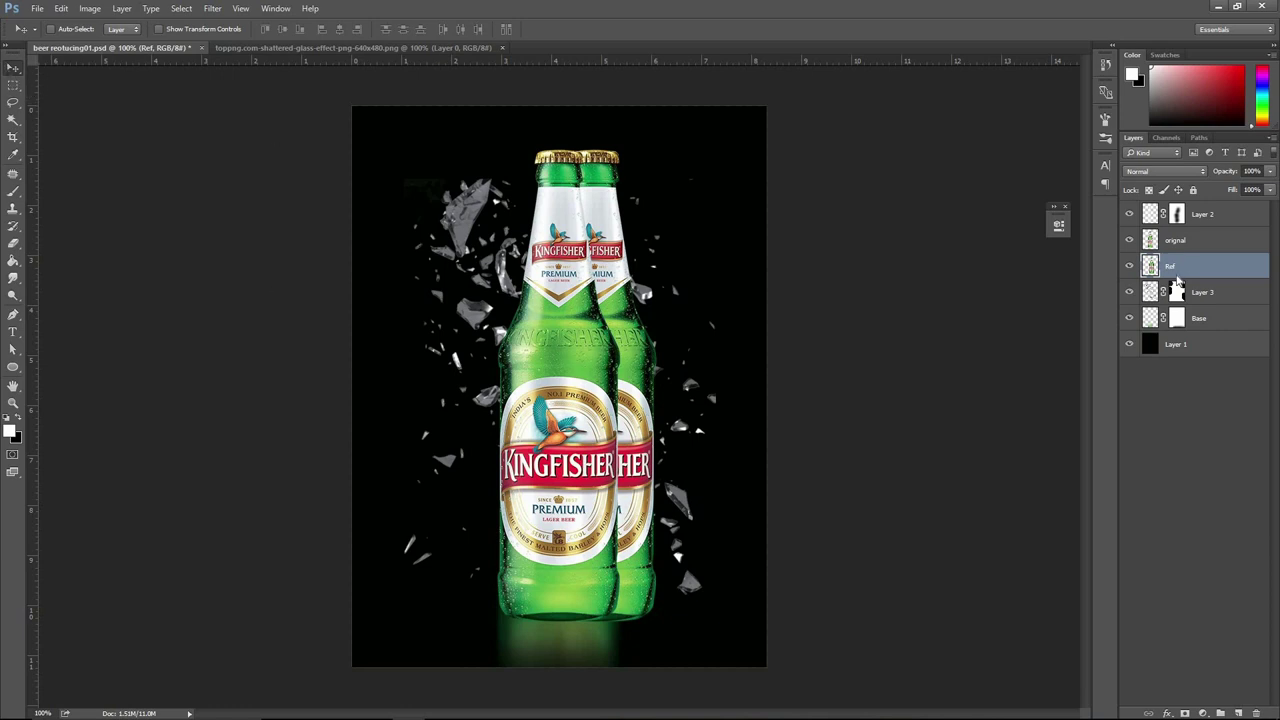
Mask Ref to the shard shapes and set it to Linear Dodge (Add) at 38%.
{"action": "key", "text": "m"}
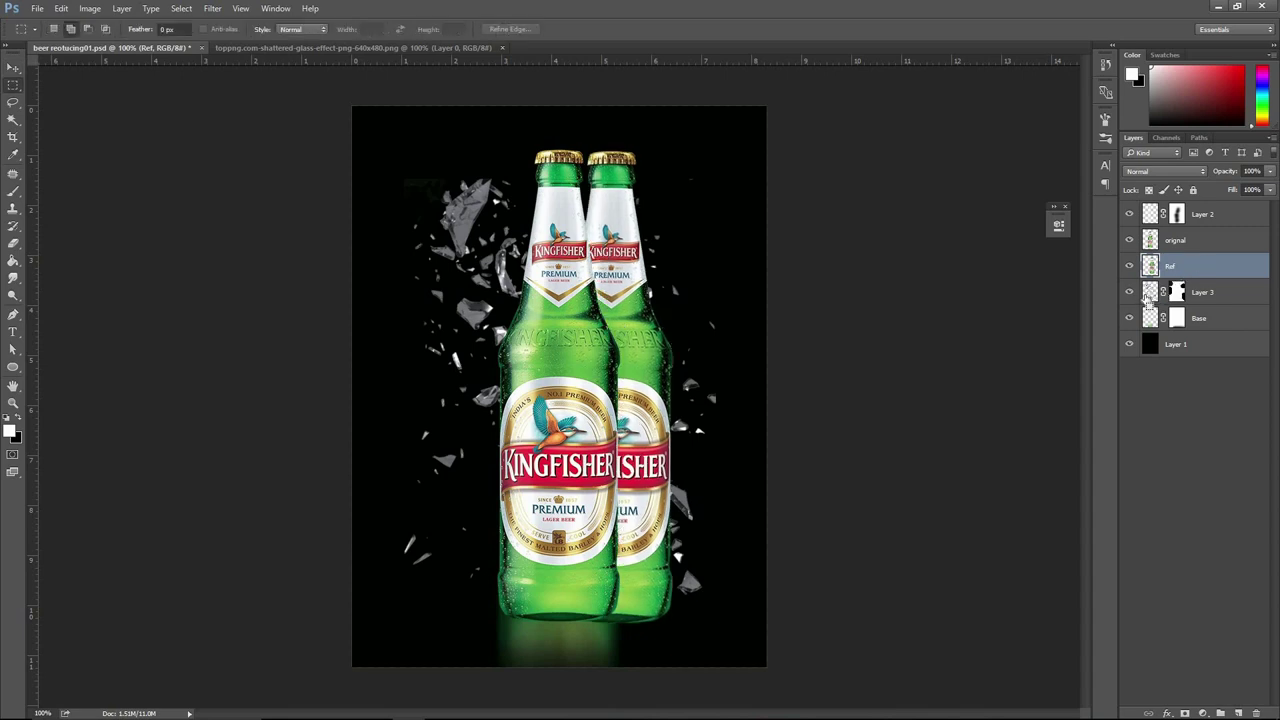
{"action": "left_click", "coordinate": [1150, 292], "text": "ctrl"}
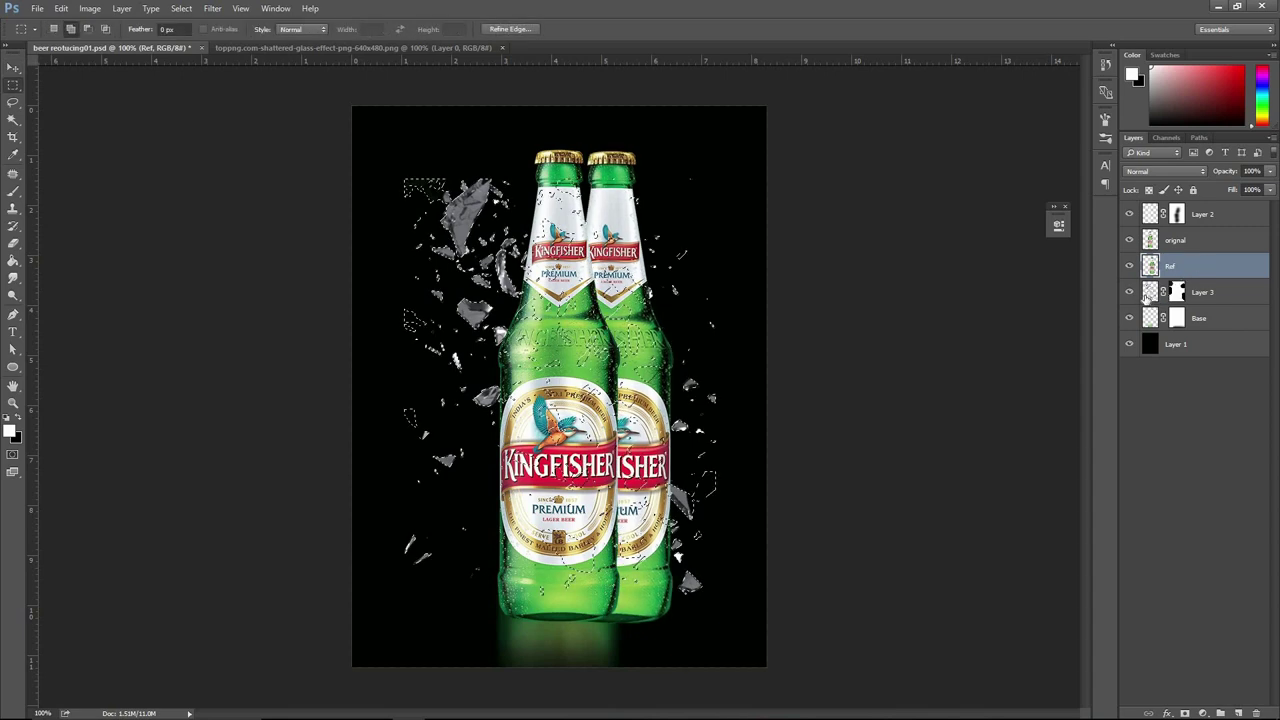
{"action": "left_click", "coordinate": [1183, 713]}
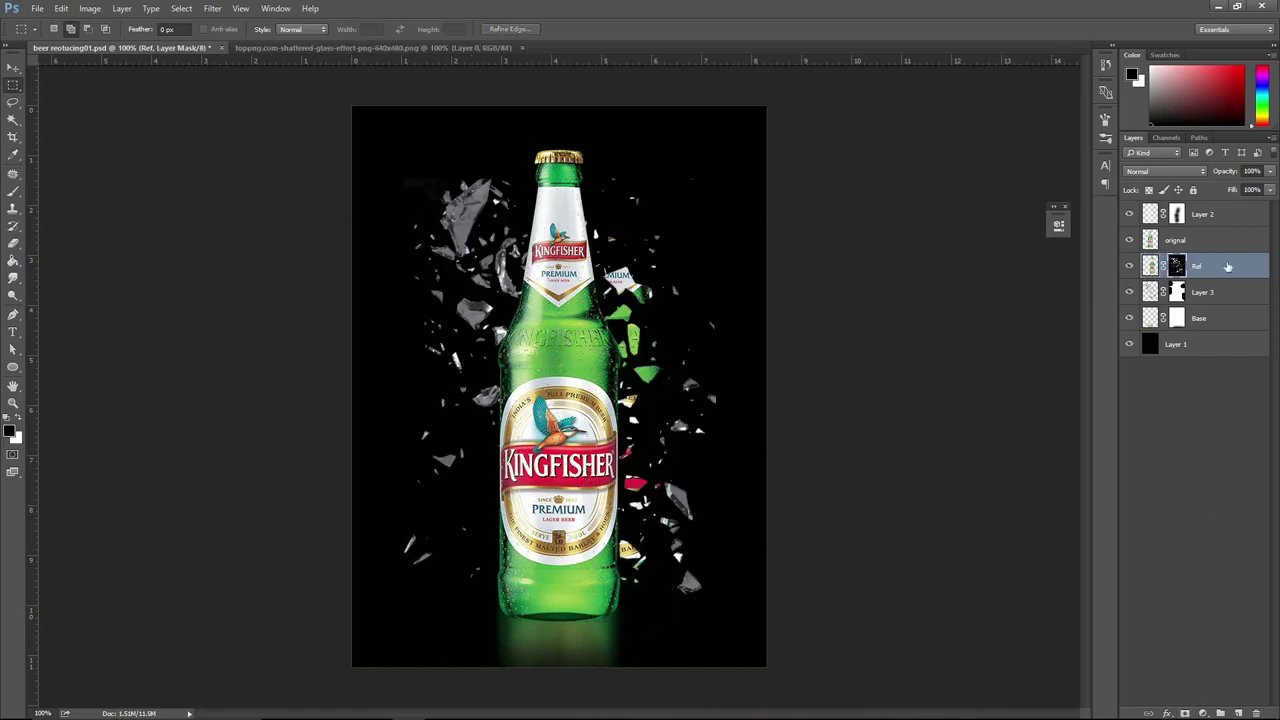
{"action": "left_click", "coordinate": [1150, 265]}
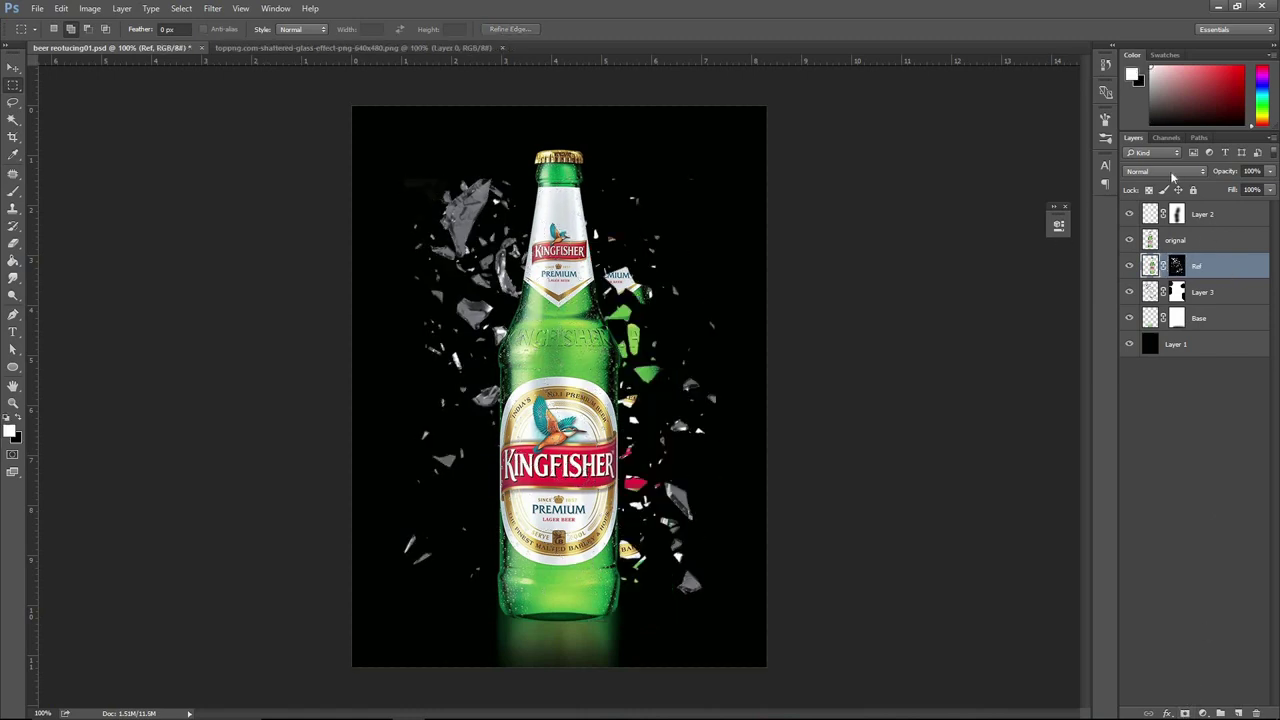
{"action": "left_click", "coordinate": [1170, 171]}
{"action": "key", "text": "Return"}
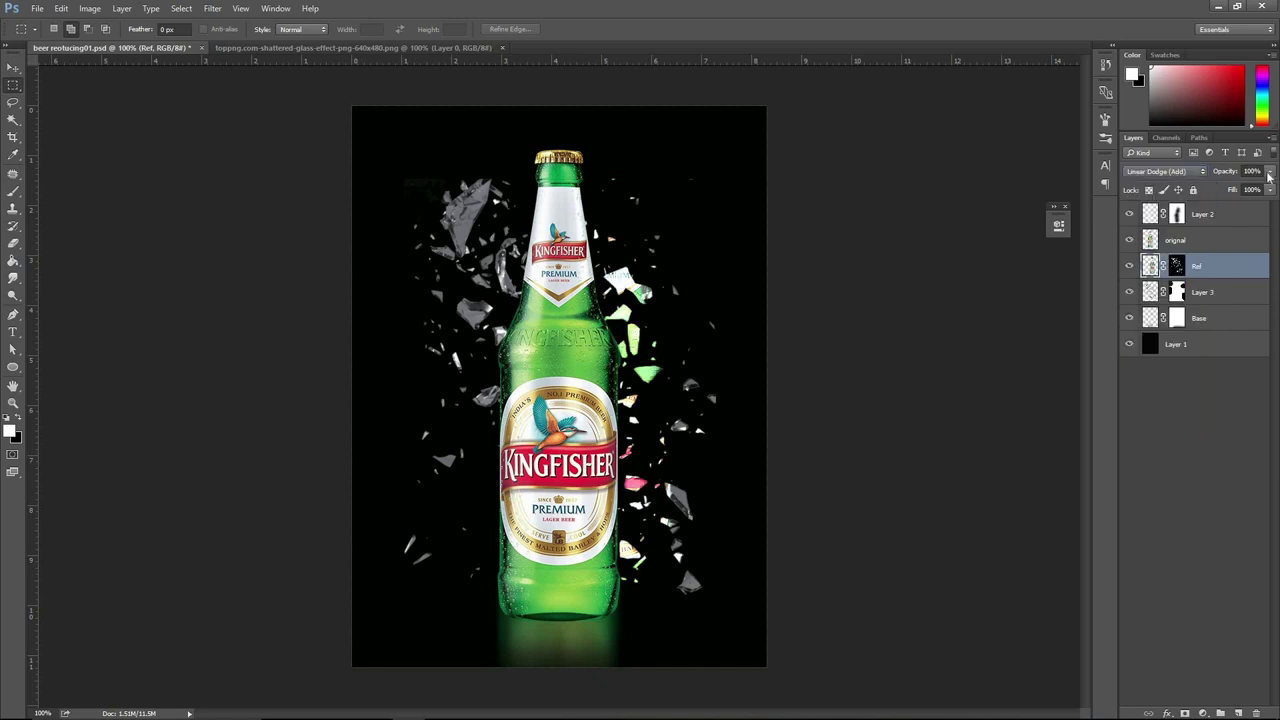
{"action": "left_click", "coordinate": [1269, 171]}
{"action": "left_click_drag", "start_coordinate": [1237, 188], "coordinate": [1230, 188]}
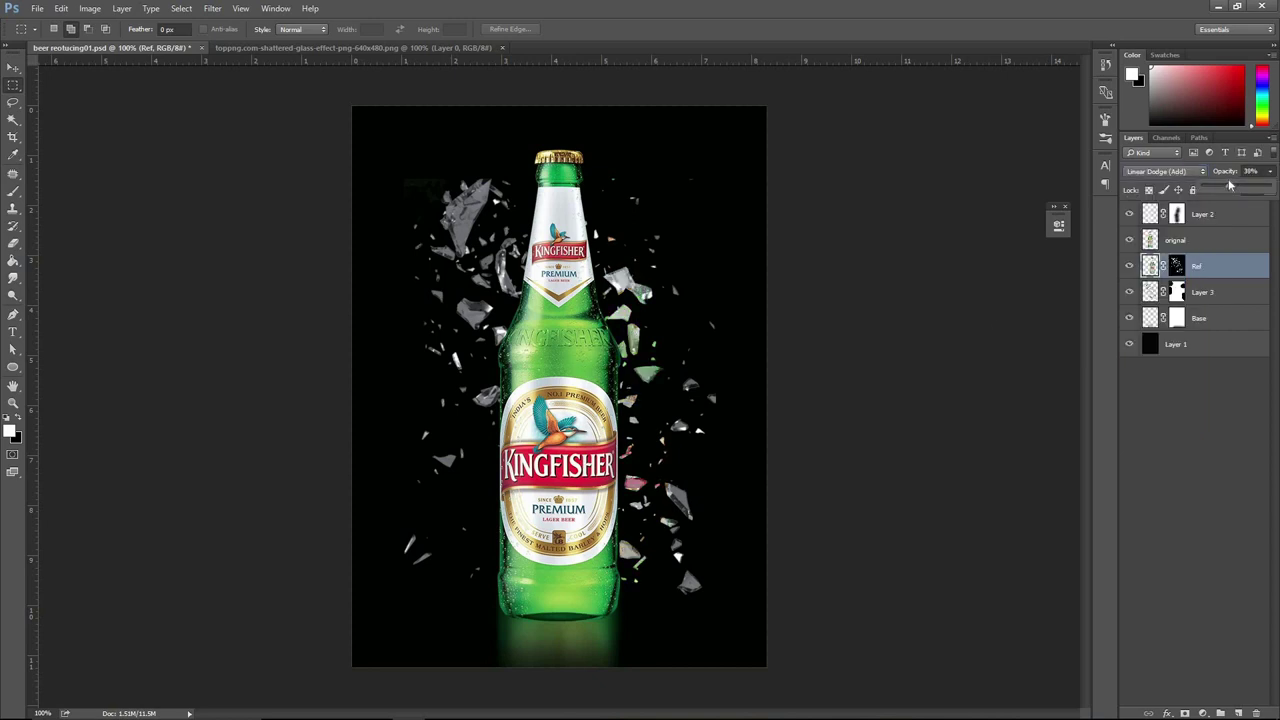
{"action": "left_click_drag", "start_coordinate": [1228, 179], "coordinate": [1228, 178]}
Add a new Layer 4 above Layer 3 and clip it to the shards.
{"action": "left_click", "coordinate": [1191, 394]}
{"action": "key", "text": "alt+bracketleft"}
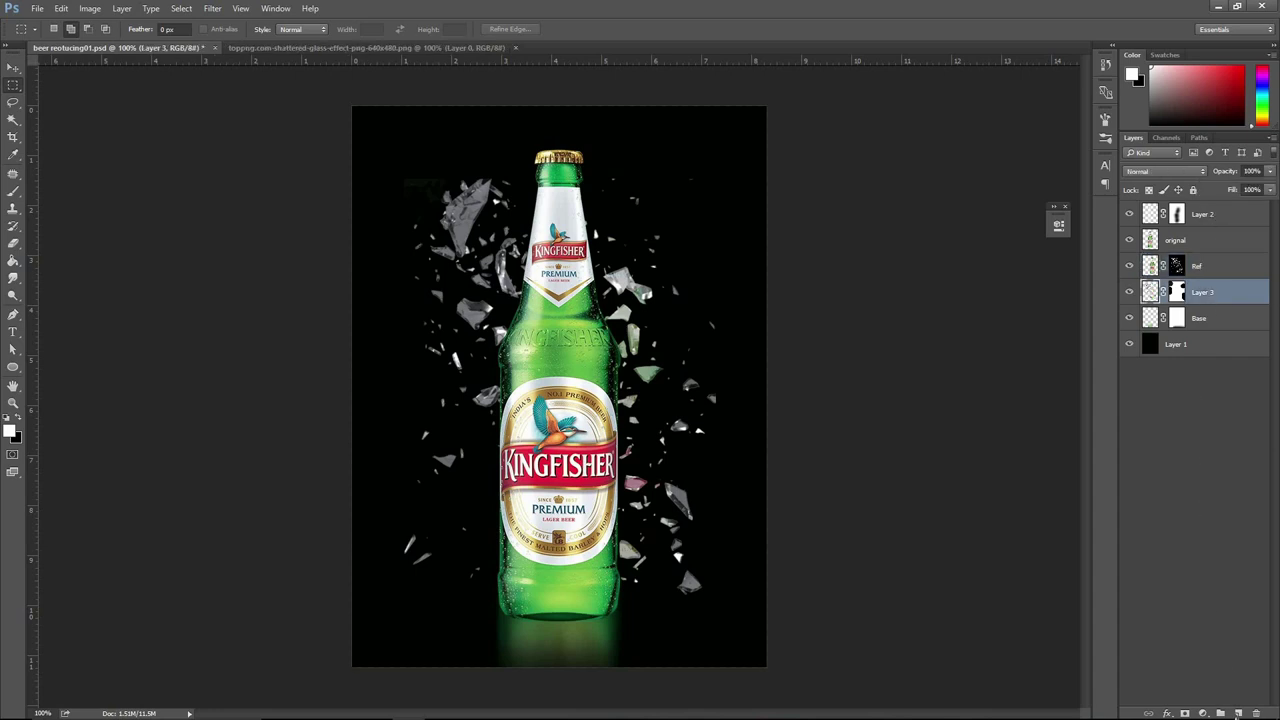
{"action": "left_click", "coordinate": [1238, 713]}
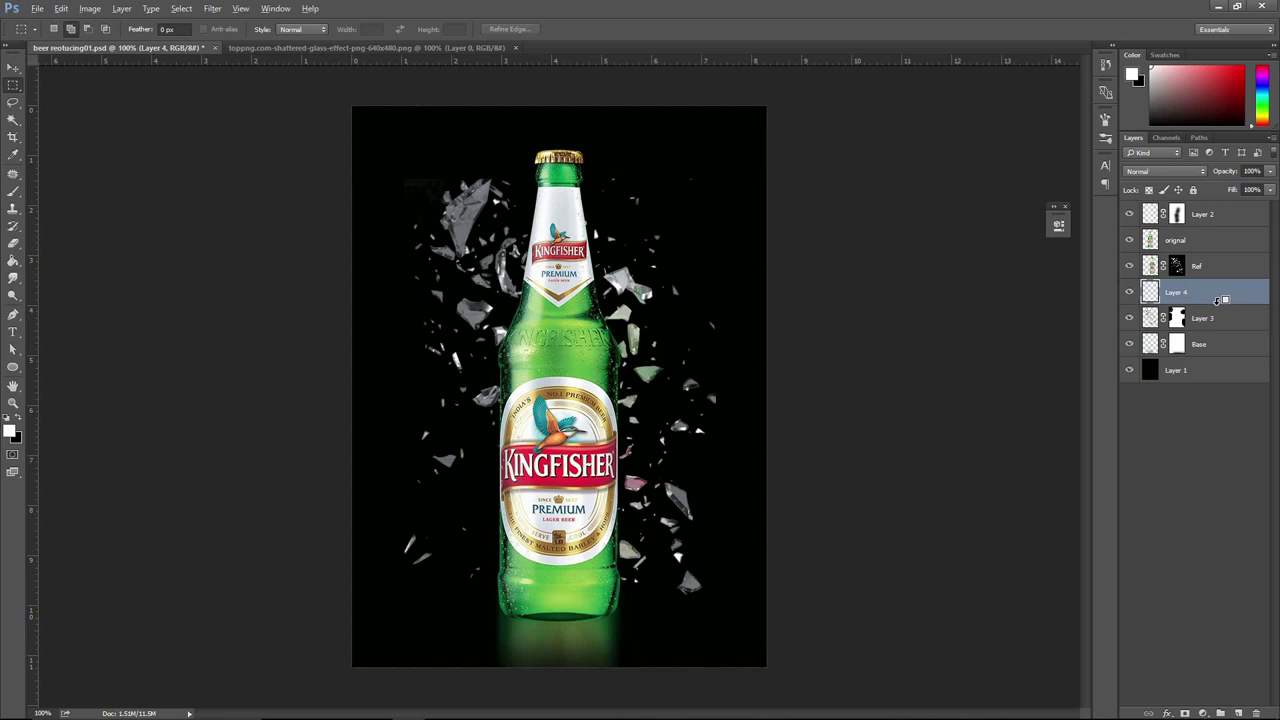
{"action": "left_click", "coordinate": [1217, 299], "text": "alt"}
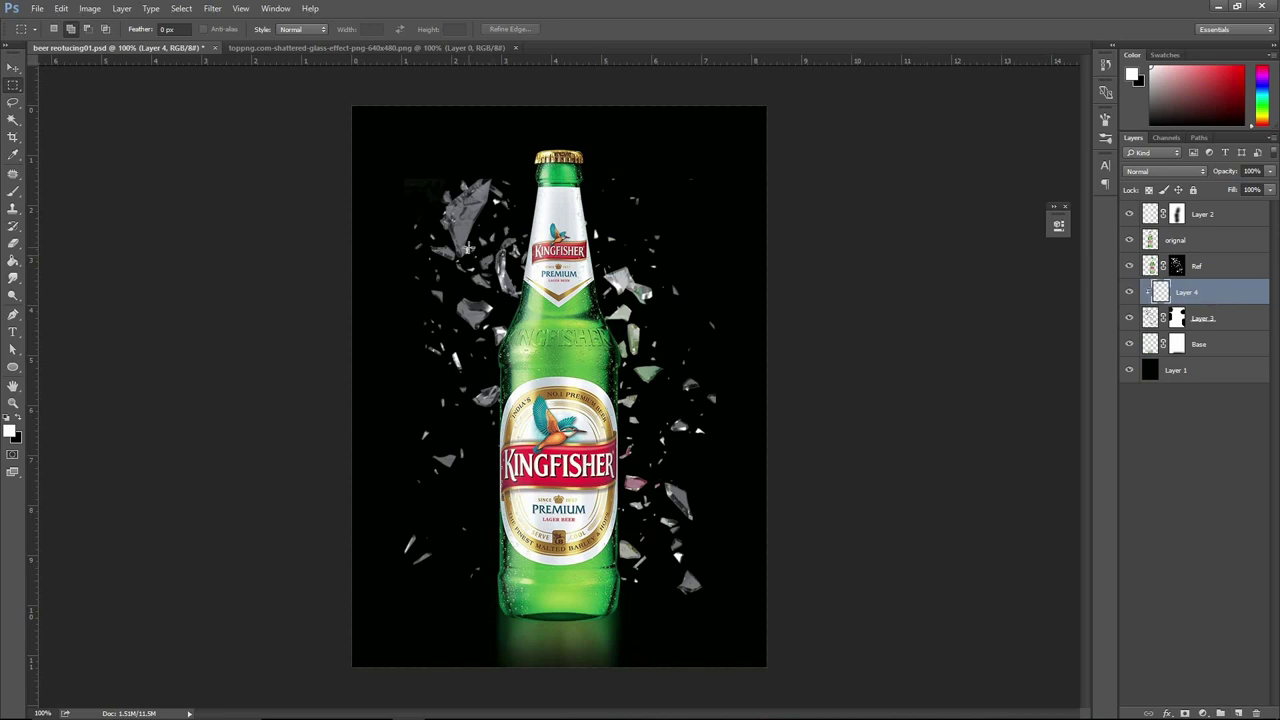
Fill Layer 4 with green sampled from the bottle neck and set it to Color blending.
{"action": "left_click", "coordinate": [12, 191]}
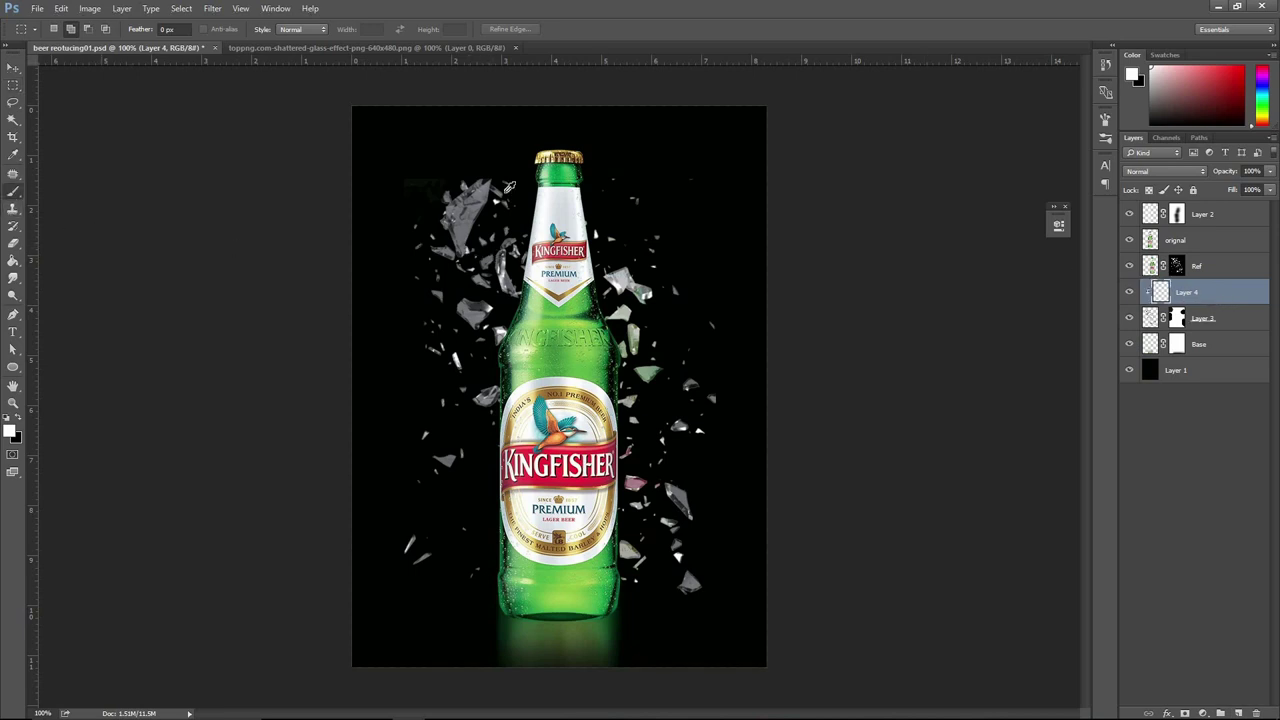
{"action": "left_click", "coordinate": [556, 168], "text": "alt"}
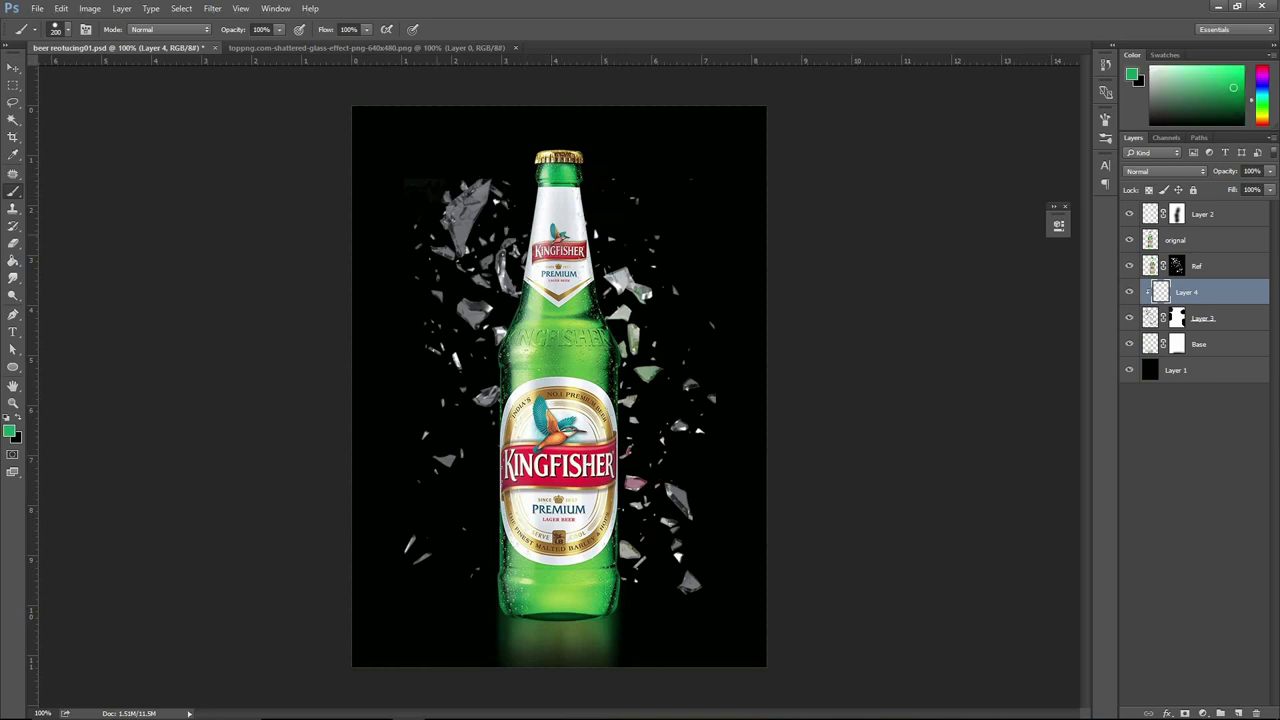
{"action": "key", "text": "alt+BackSpace"}
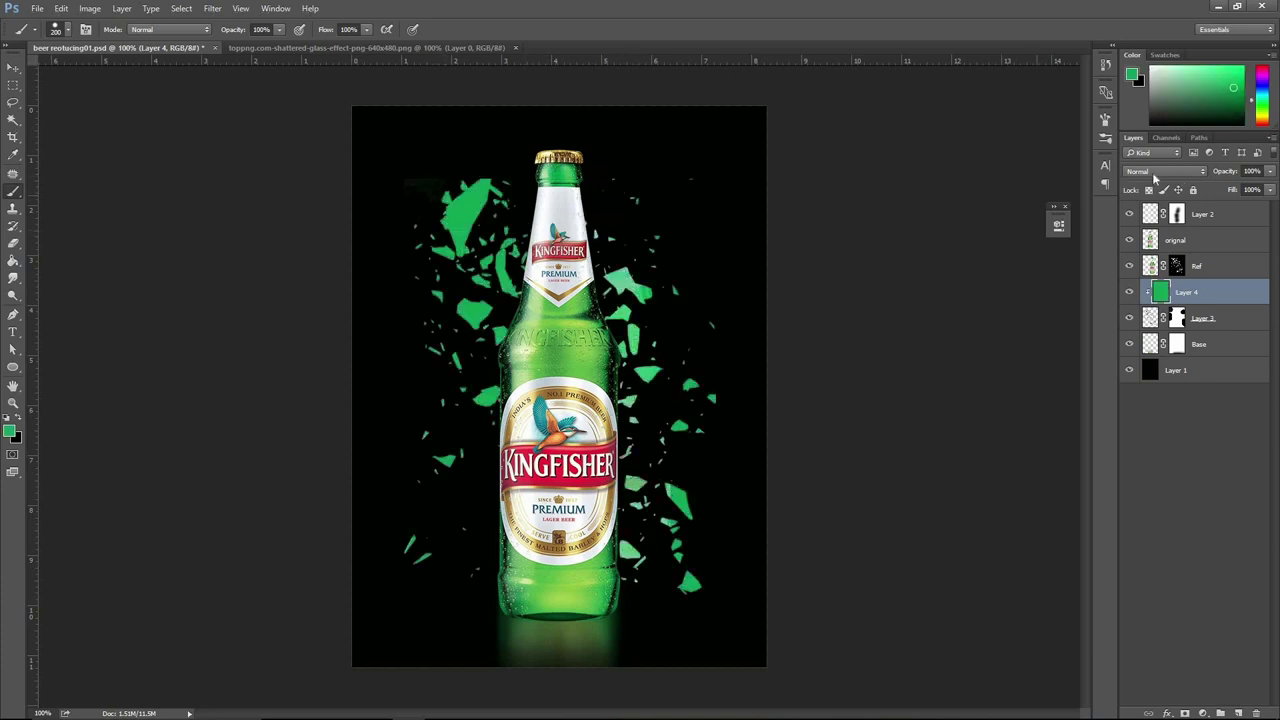
{"action": "left_click", "coordinate": [1165, 171]}
{"action": "left_click", "coordinate": [1165, 279]}
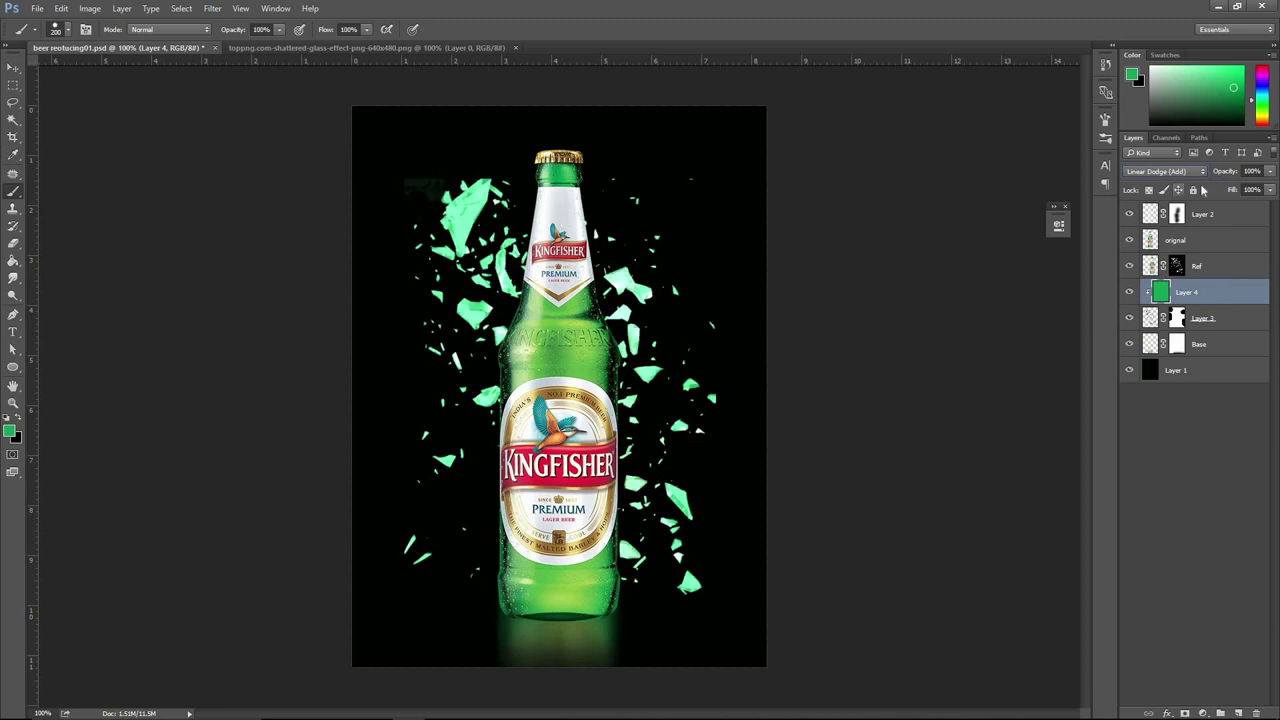
{"action": "left_click", "coordinate": [1163, 171]}
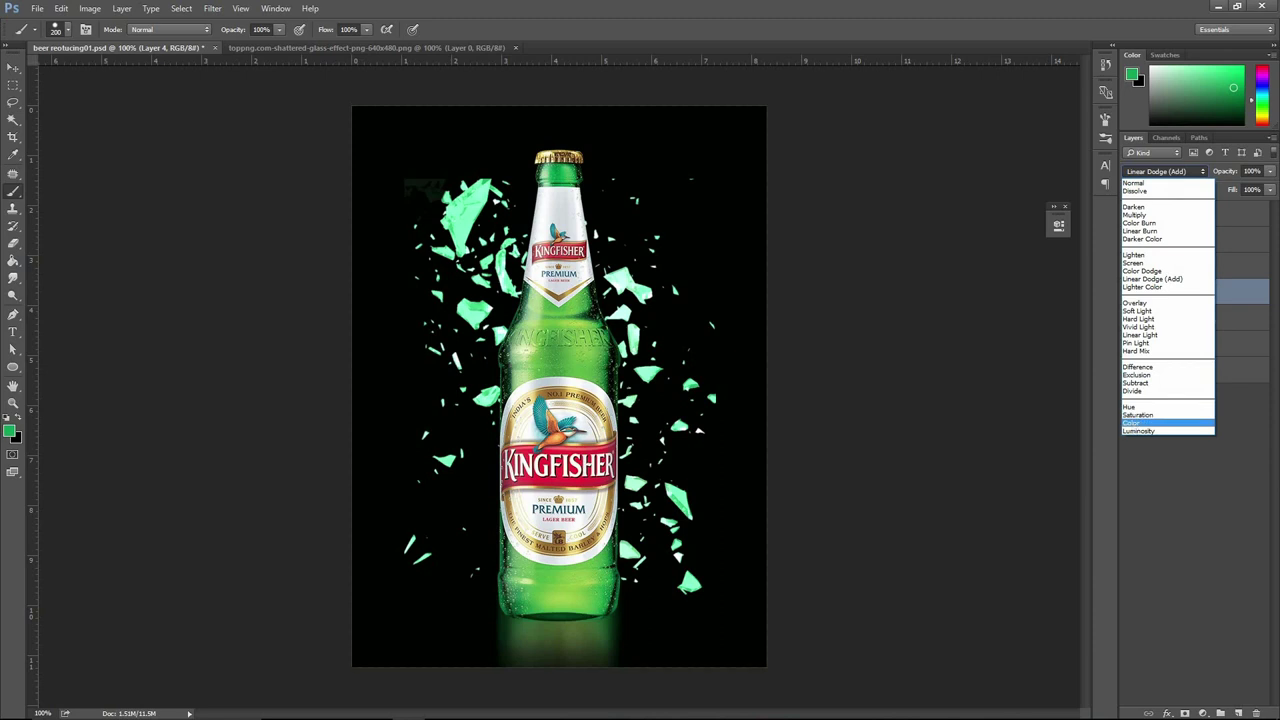
{"action": "left_click", "coordinate": [1138, 423]}
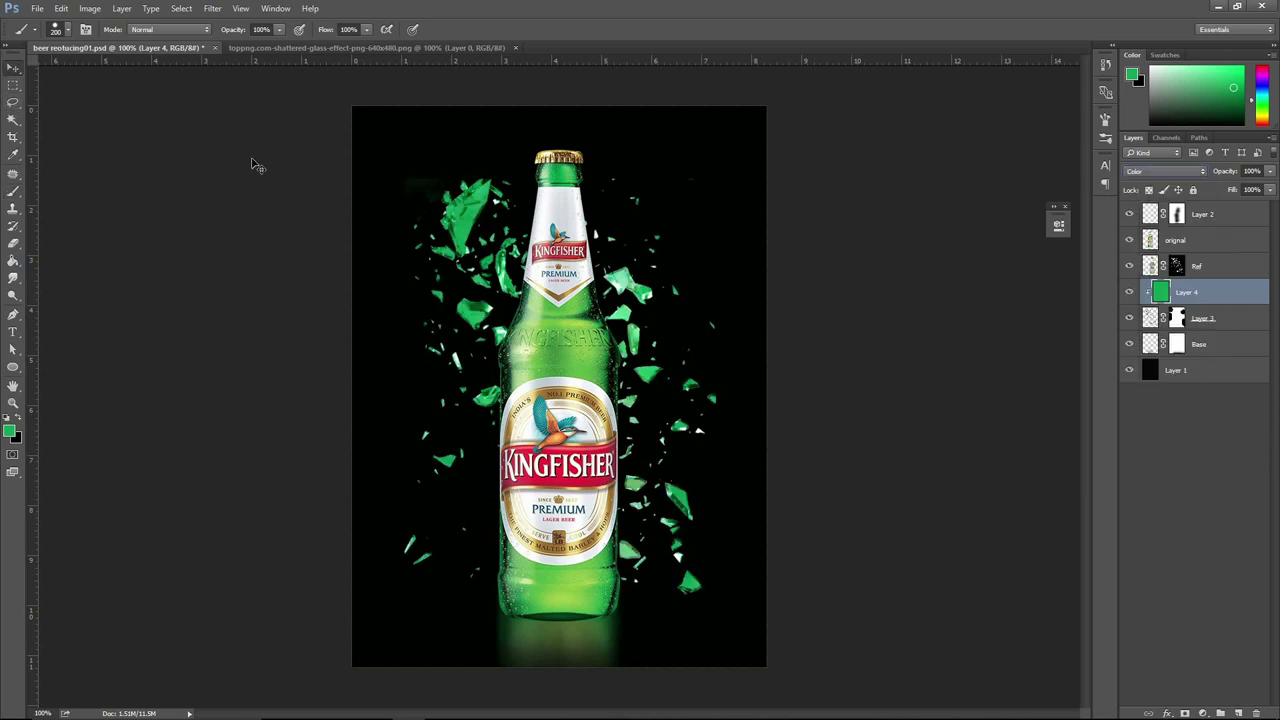
{"action": "key", "text": "v"}
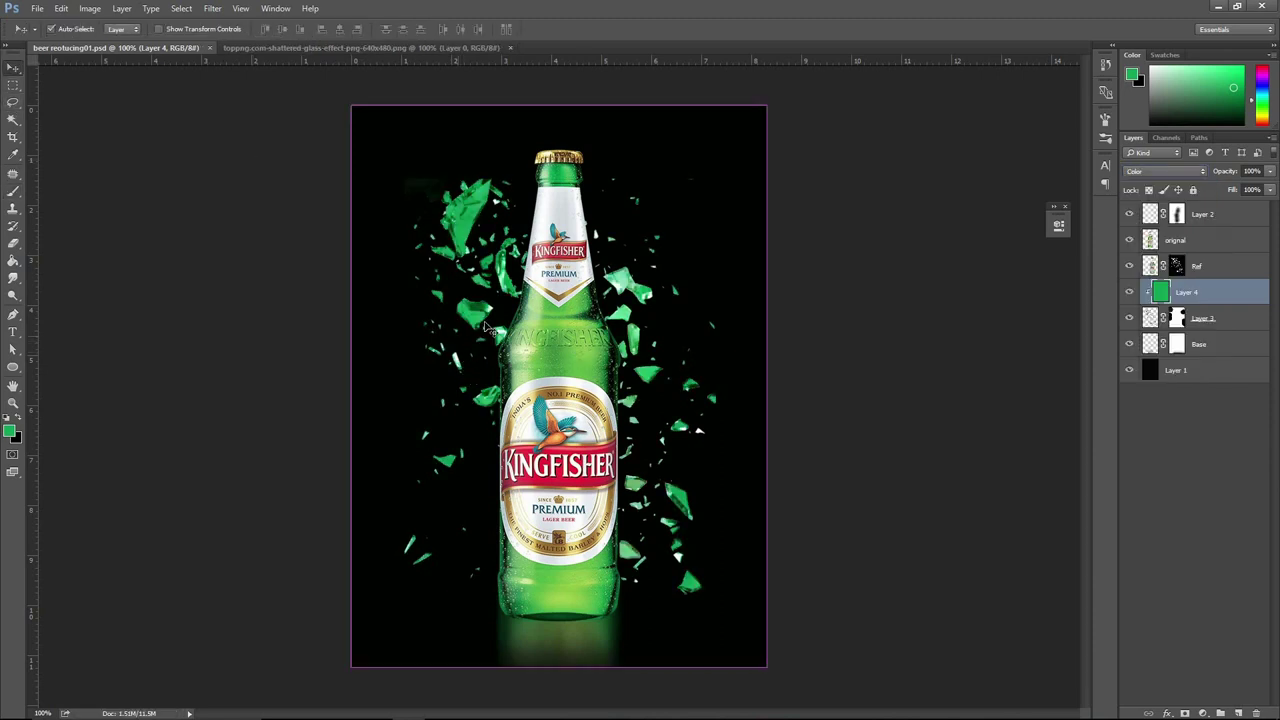
Open the colour-powder explosion JPG and drag it toward the beer document.
{"action": "left_click", "coordinate": [37, 9]}
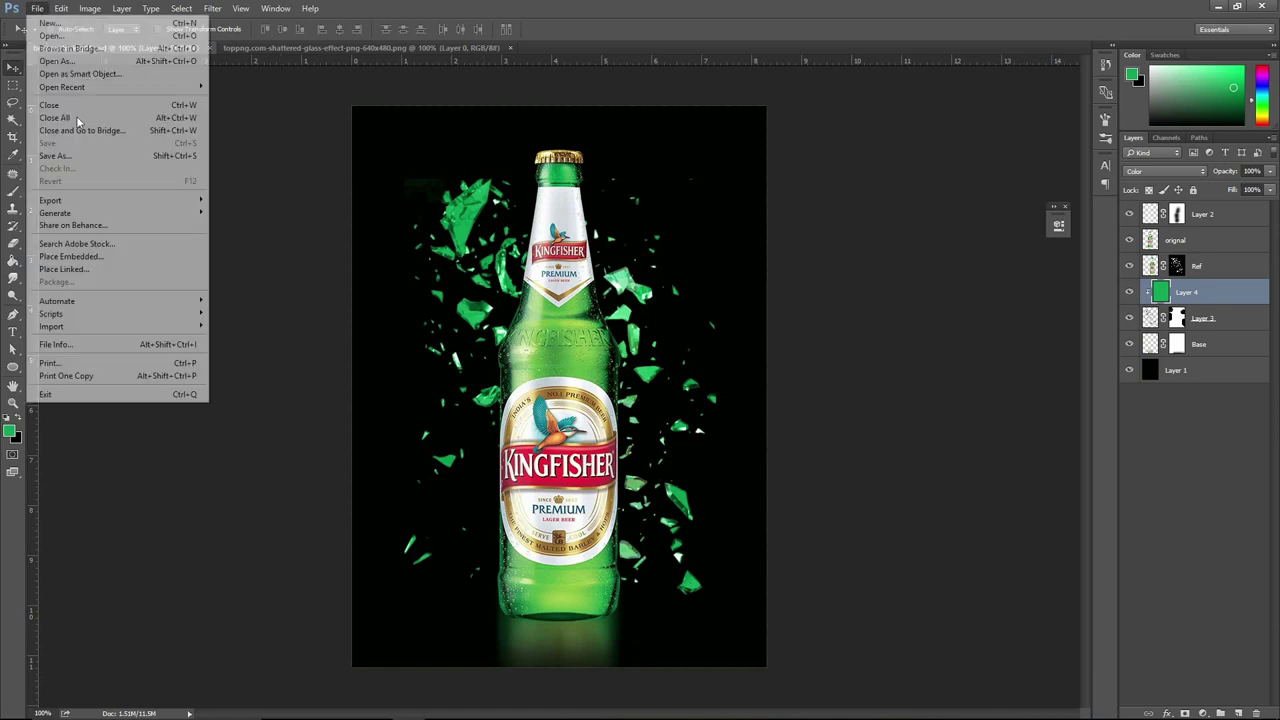
{"action": "left_click", "coordinate": [62, 36]}
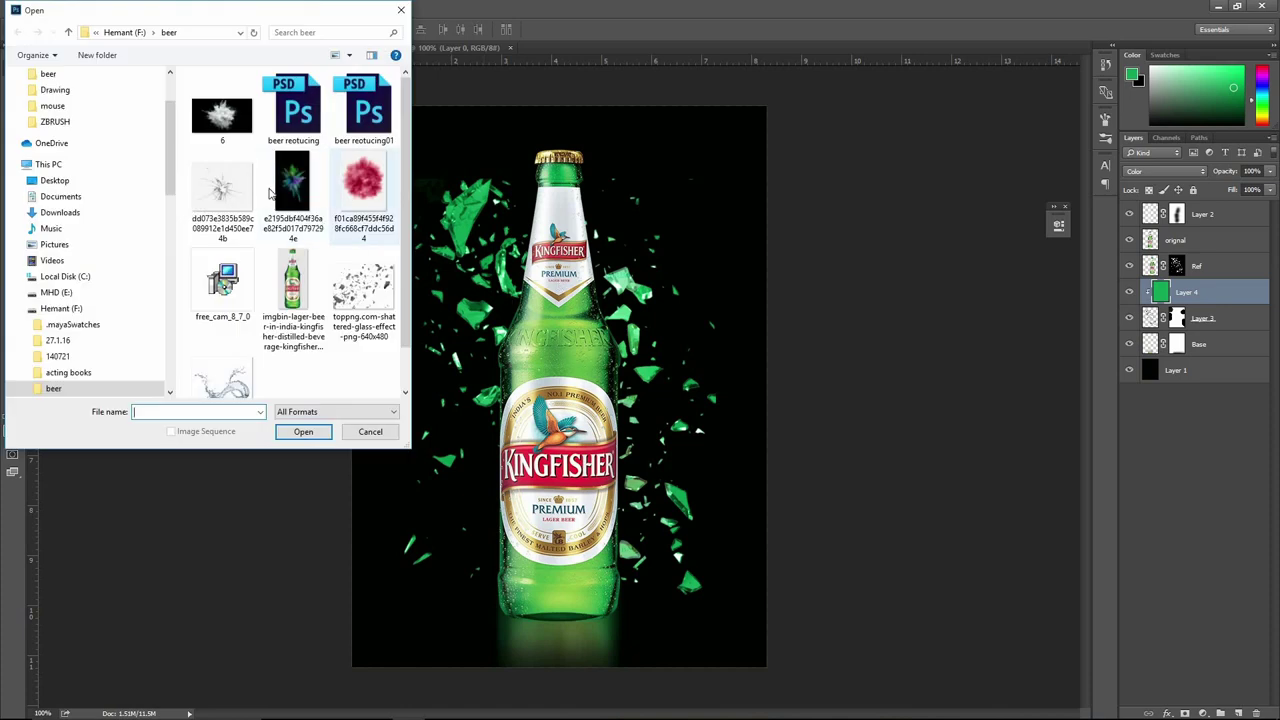
{"action": "left_click", "coordinate": [291, 184]}
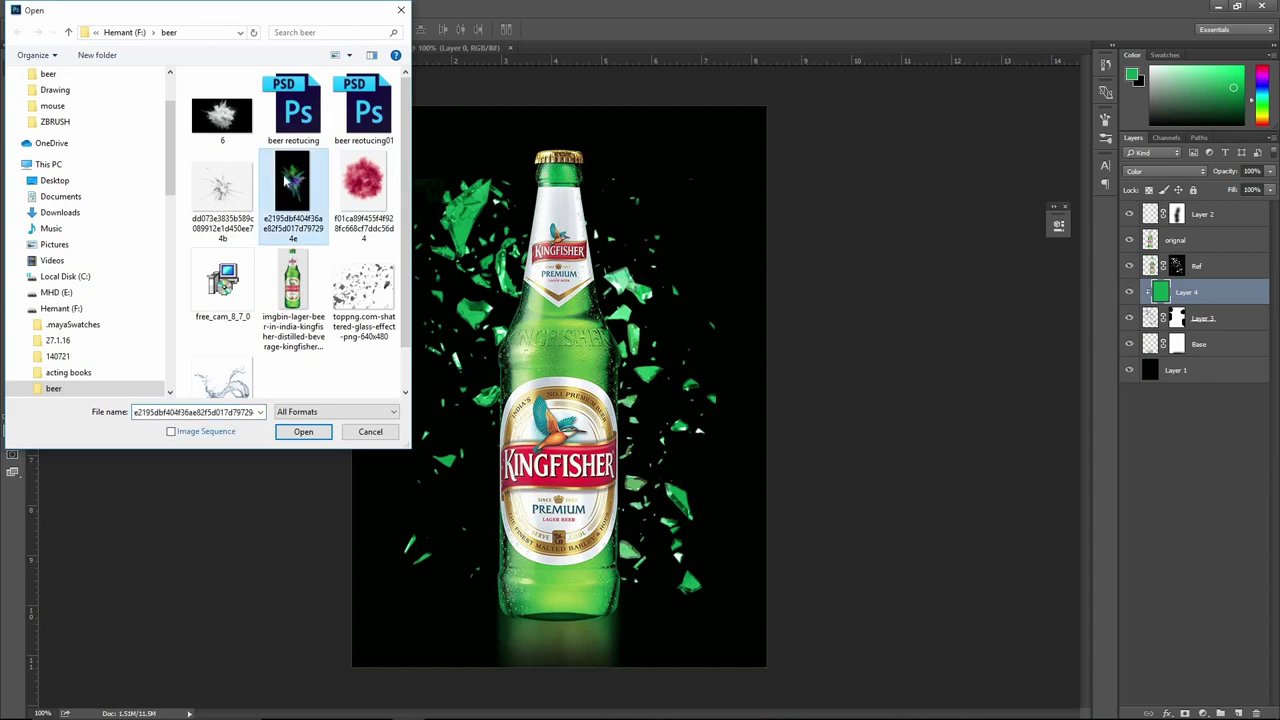
{"action": "double_click", "coordinate": [289, 181]}
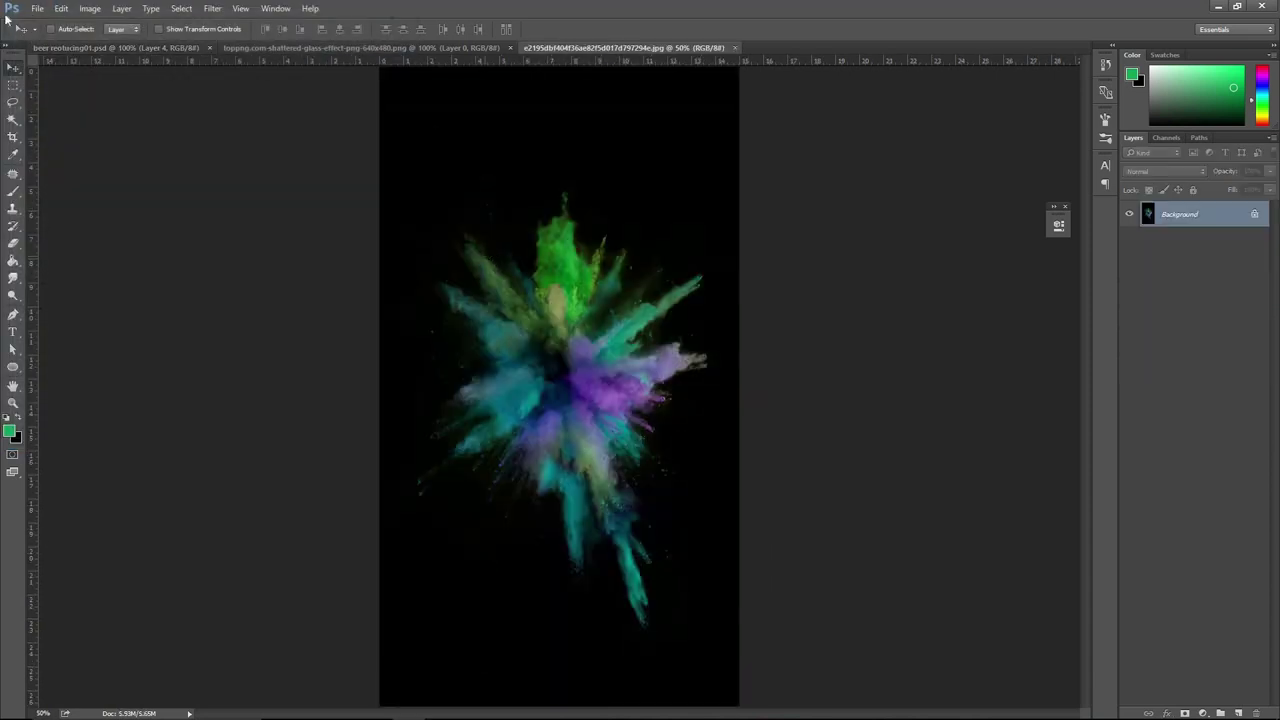
{"action": "mouse_move", "coordinate": [562, 302]}
{"action": "left_mouse_down"}
{"action": "mouse_move", "coordinate": [140, 50]}
{"action": "mouse_move", "coordinate": [528, 285]}
{"action": "left_mouse_up"}
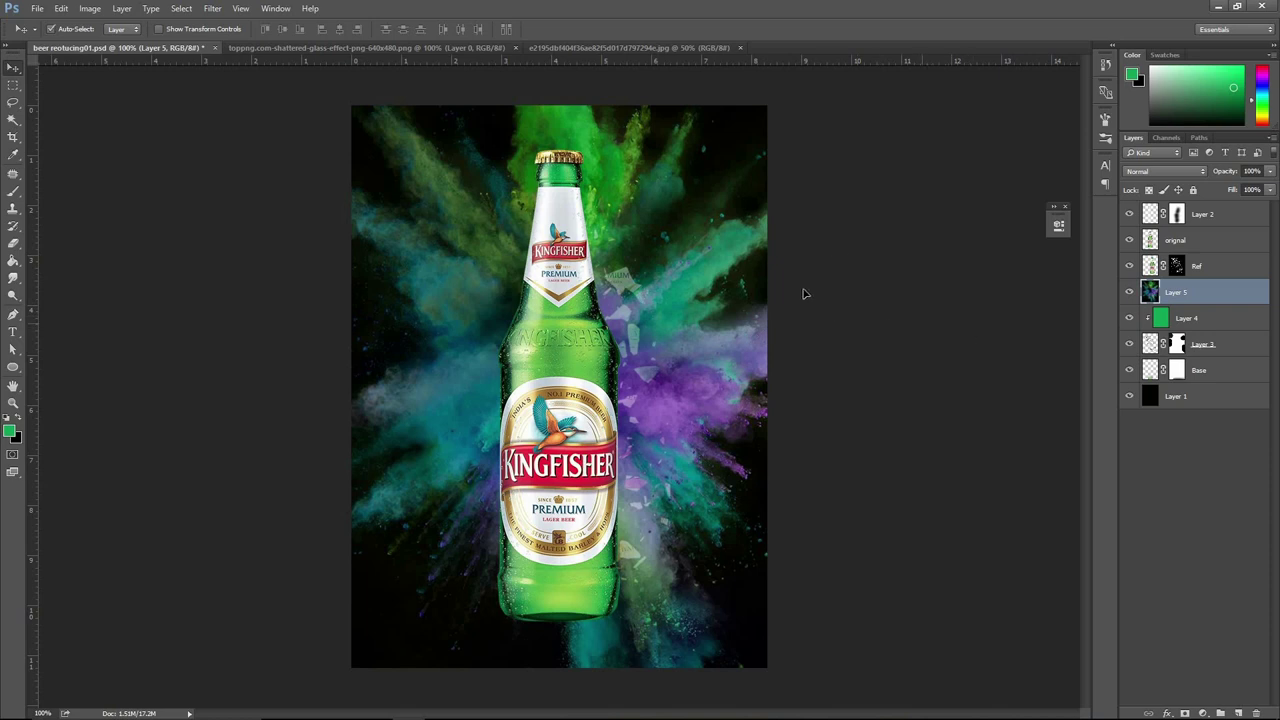
Scale Layer 5's powder explosion down to about 65% and commit the transform.
{"action": "key", "text": "ctrl+t"}
{"action": "scroll", "coordinate": [835, 250], "scroll_direction": "down", "scroll_amount": 3}
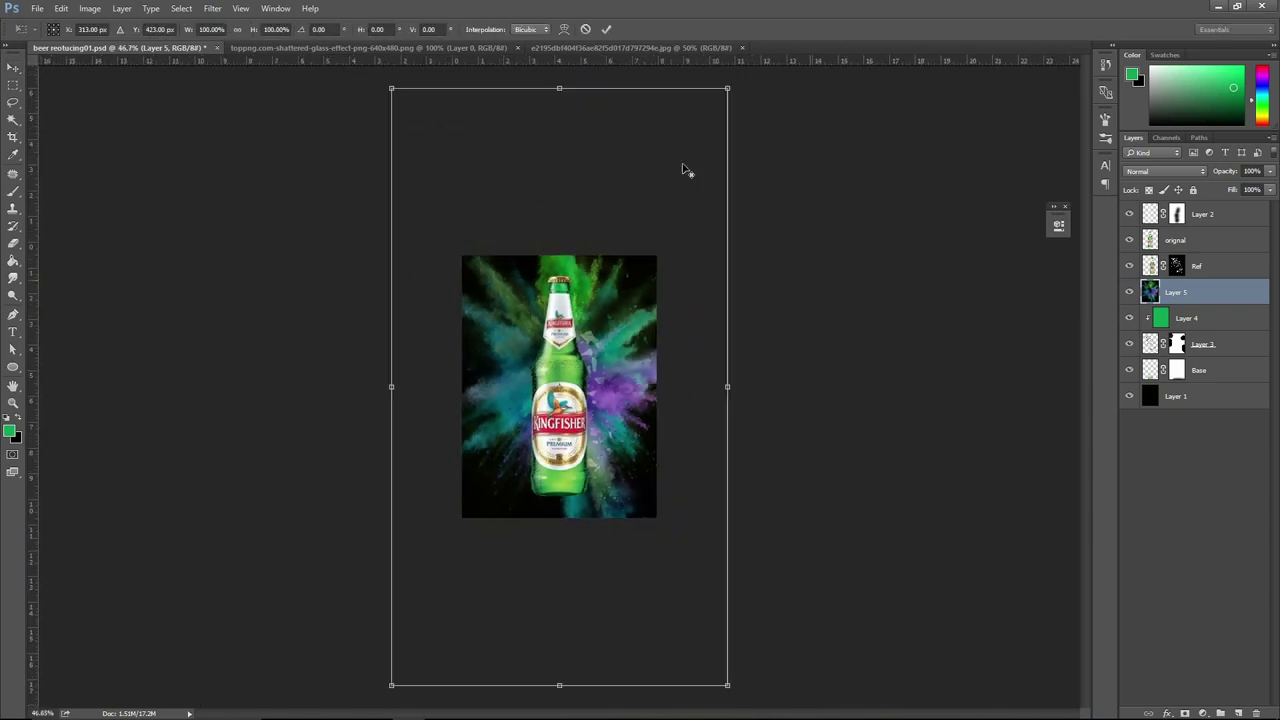
{"action": "scroll", "coordinate": [686, 171], "scroll_direction": "down", "scroll_amount": 2}
{"action": "left_click_drag", "start_coordinate": [710, 118], "coordinate": [666, 197]}
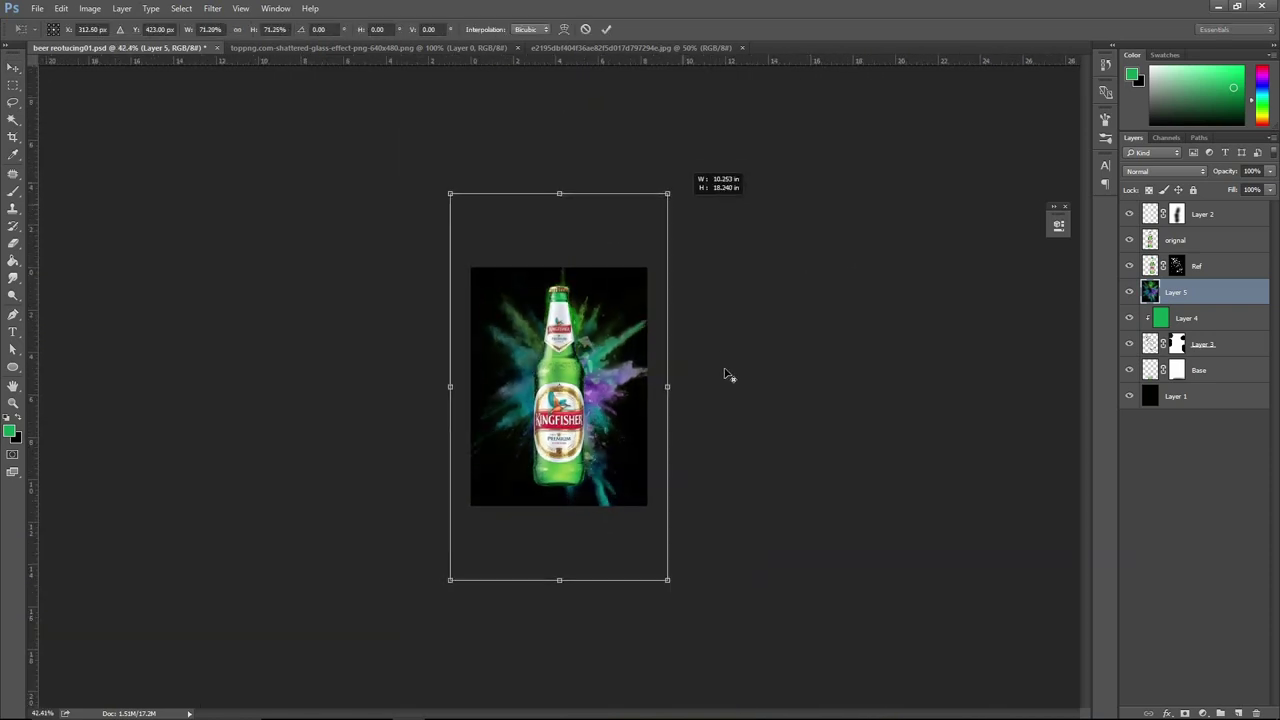
{"action": "scroll", "coordinate": [727, 374], "scroll_direction": "up", "scroll_amount": 1}
{"action": "scroll", "coordinate": [728, 371], "scroll_direction": "up", "scroll_amount": 1}
{"action": "scroll", "coordinate": [706, 134], "scroll_direction": "up", "scroll_amount": 1}
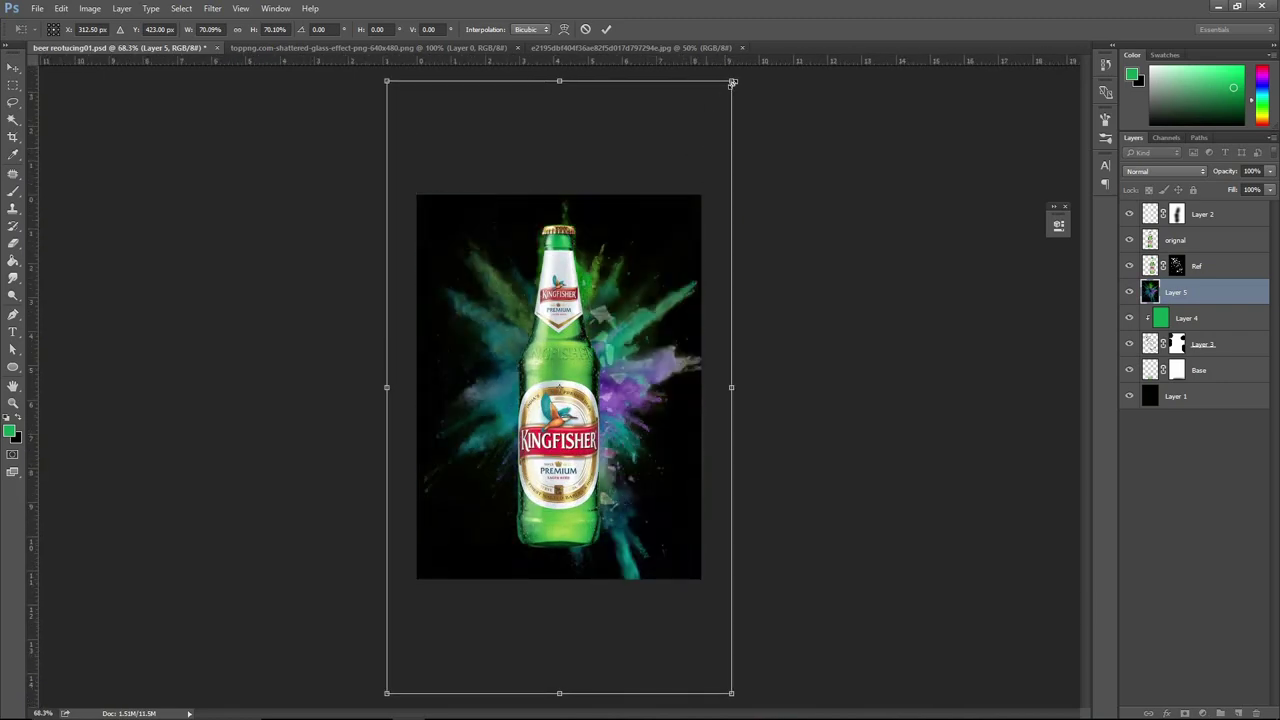
{"action": "left_click_drag", "start_coordinate": [731, 82], "coordinate": [720, 103]}
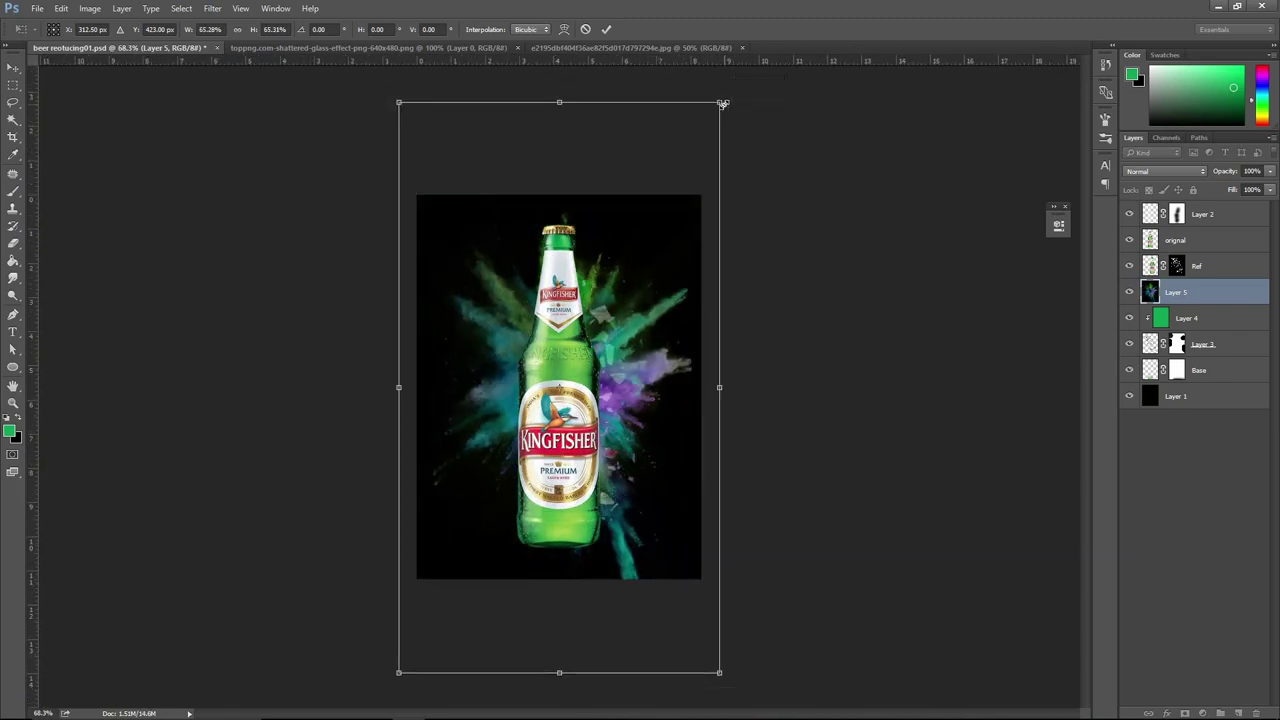
{"action": "key", "text": "Return"}
Browse the Edit menu without running anything, then zoom in on the artwork.
{"action": "left_click", "coordinate": [60, 9]}
{"action": "mouse_move", "coordinate": [89, 268]}
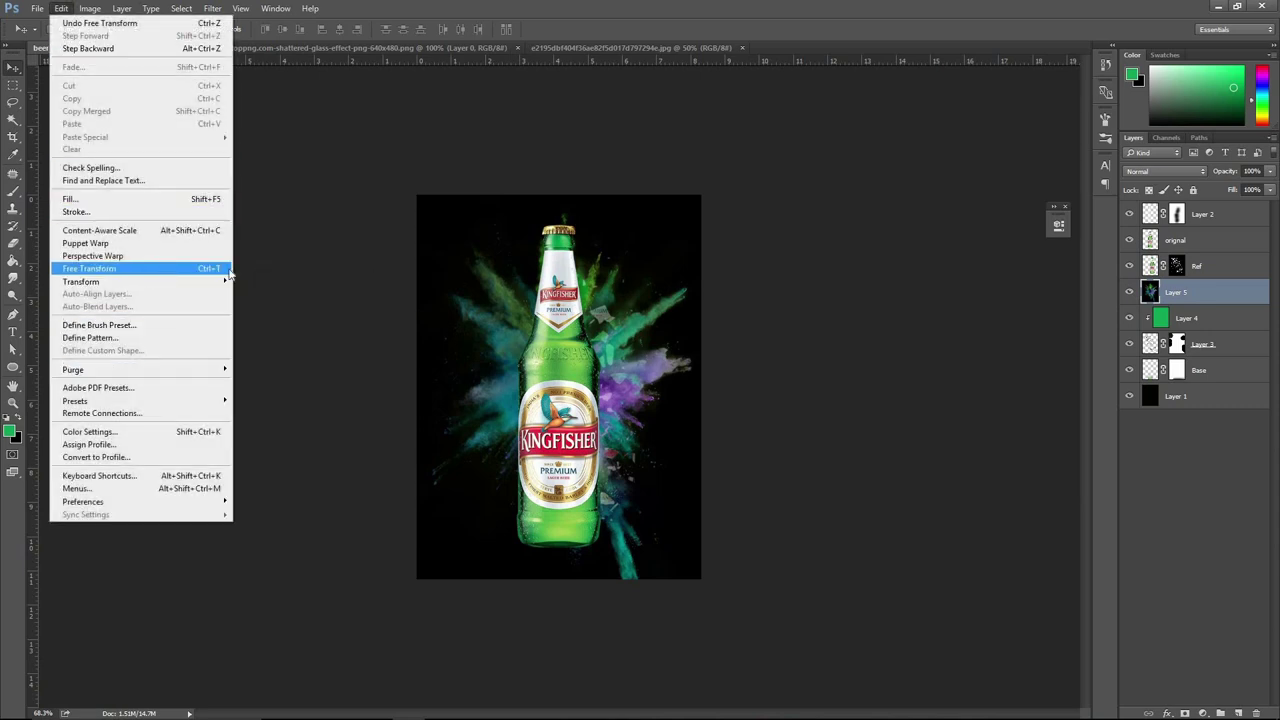
{"action": "left_click", "coordinate": [845, 383]}
{"action": "key", "text": "ctrl+plus"}
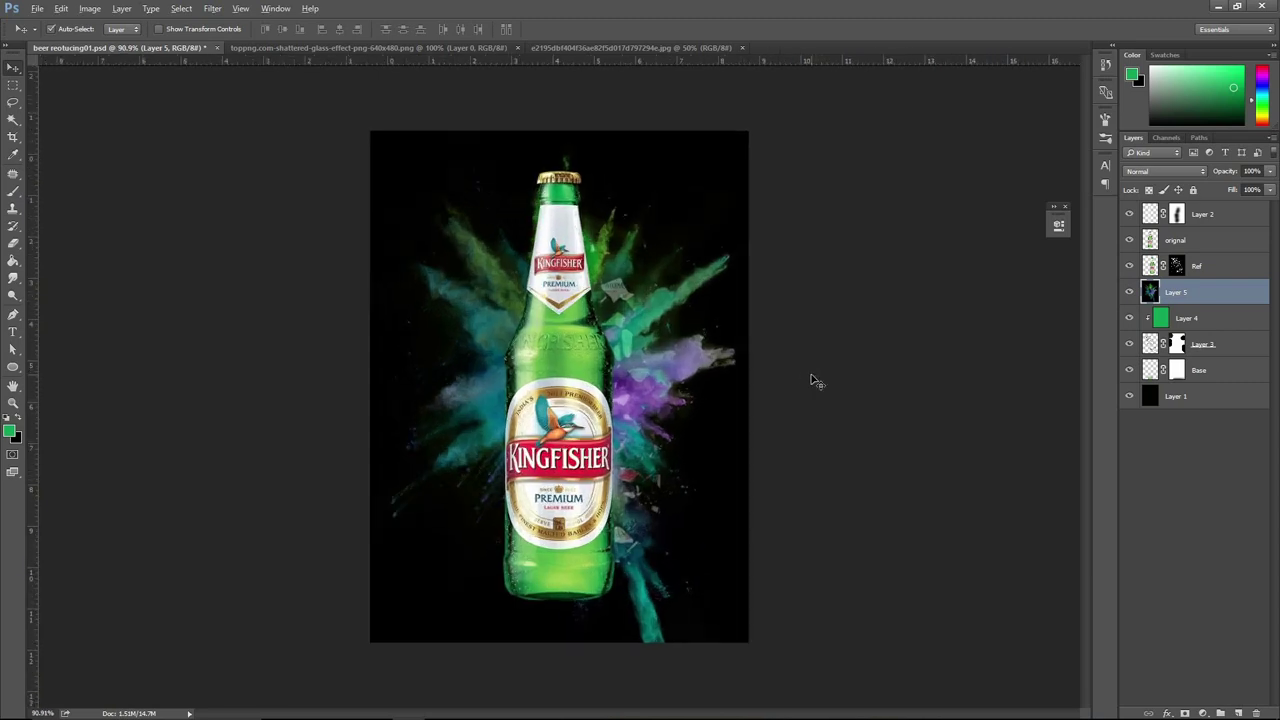
{"action": "left_click", "coordinate": [812, 380]}
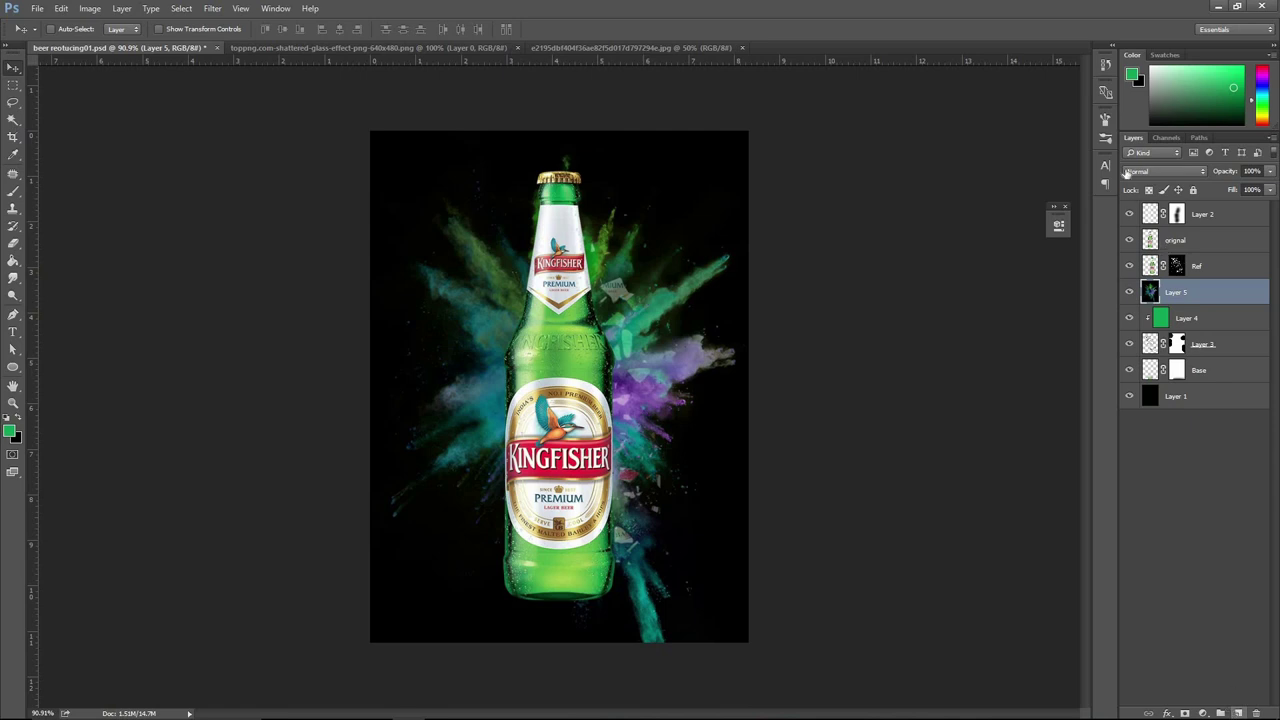
Set Layer 5's blend mode to Linear Dodge (Add).
{"action": "left_click", "coordinate": [1145, 171]}
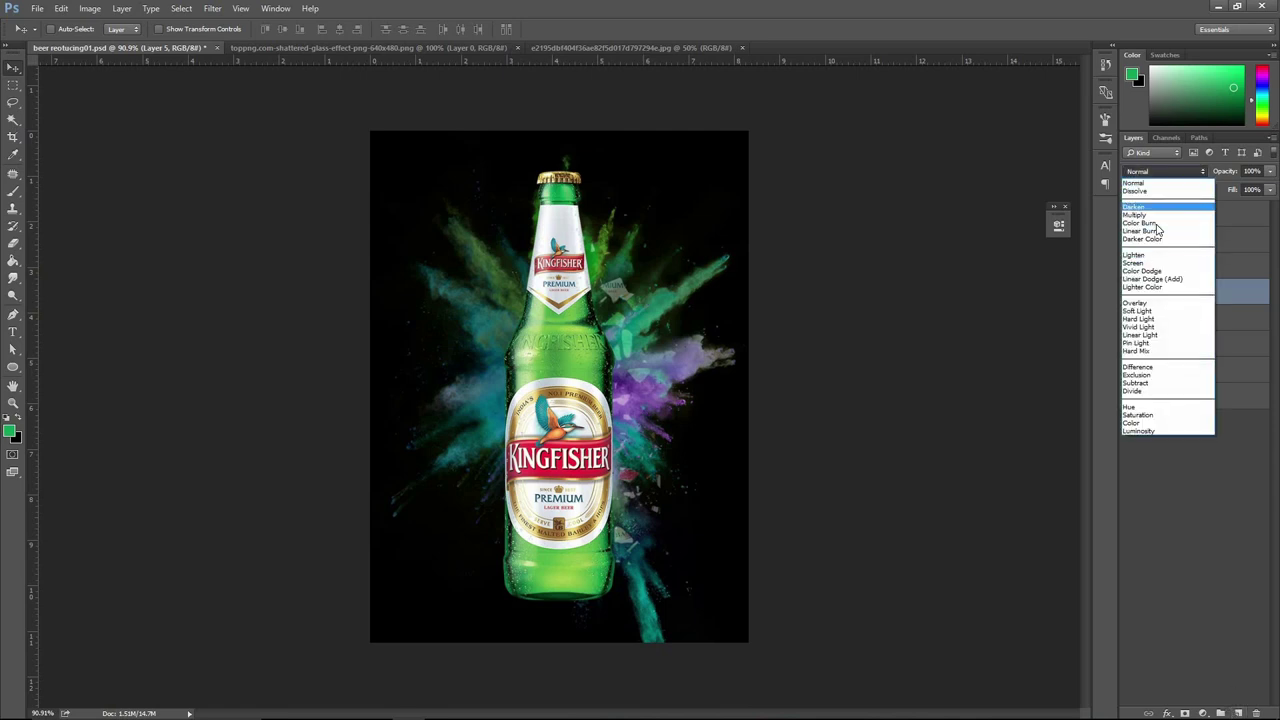
{"action": "left_click", "coordinate": [1160, 279]}
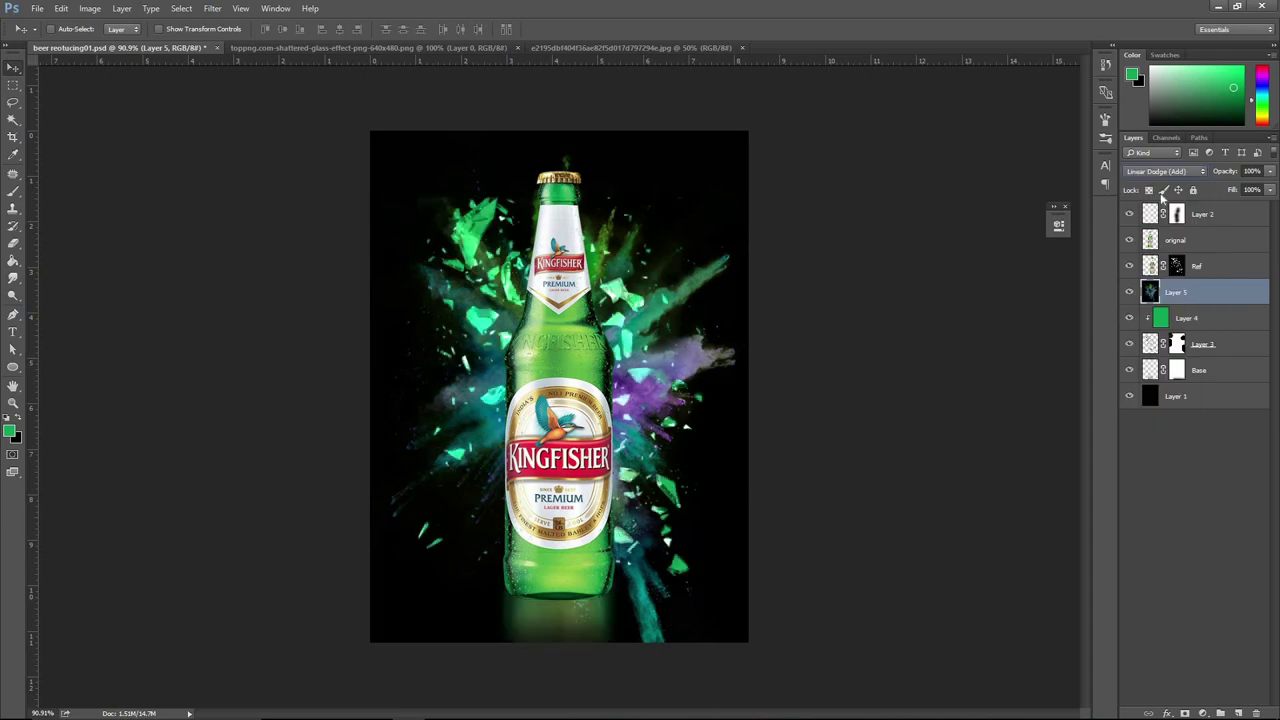
{"action": "left_click", "coordinate": [1163, 174]}
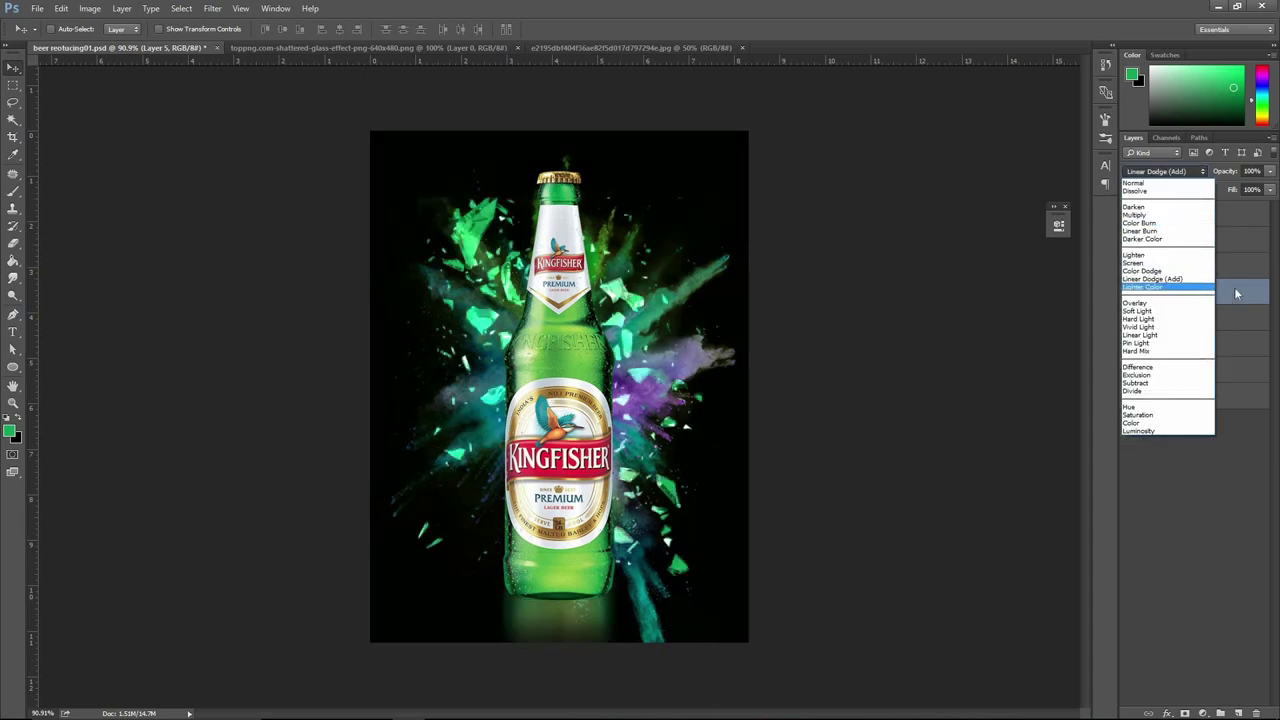
{"action": "key", "text": "Escape"}
Move Layer 5 beneath Layer 3 and add a new empty Layer 6 above it.
{"action": "left_click_drag", "start_coordinate": [1175, 292], "coordinate": [1175, 350]}
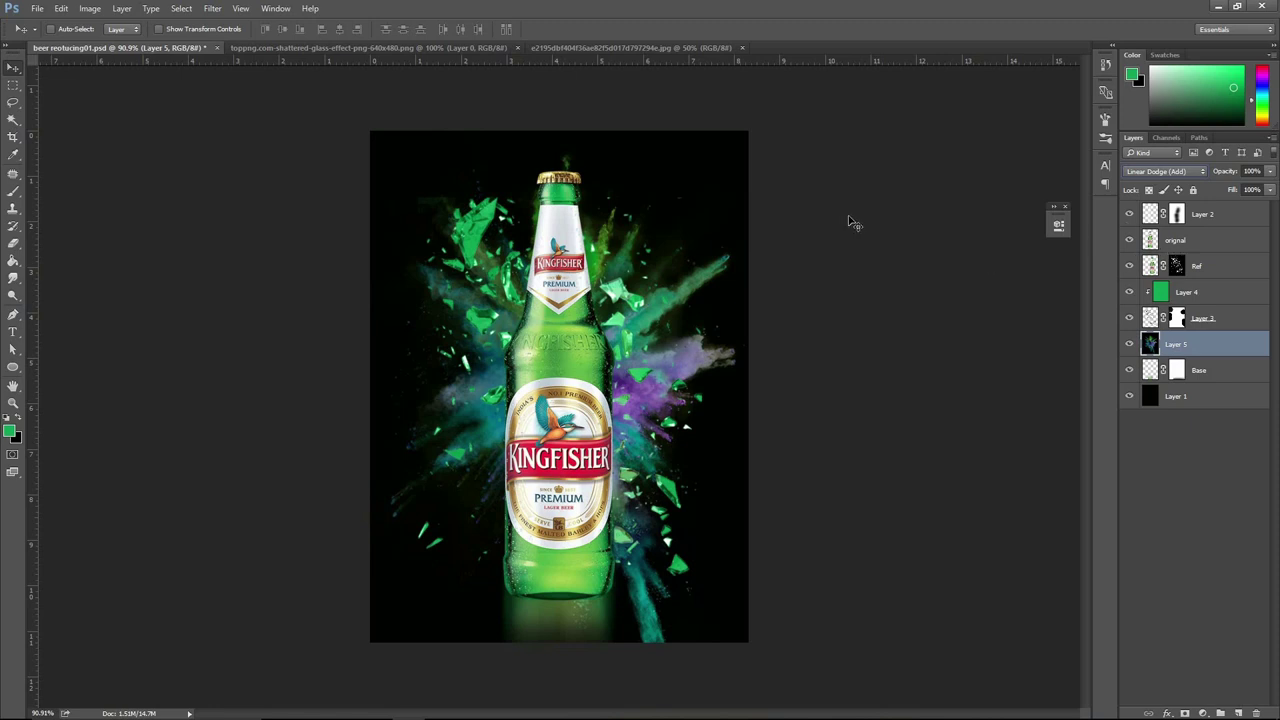
{"action": "left_click", "coordinate": [720, 268]}
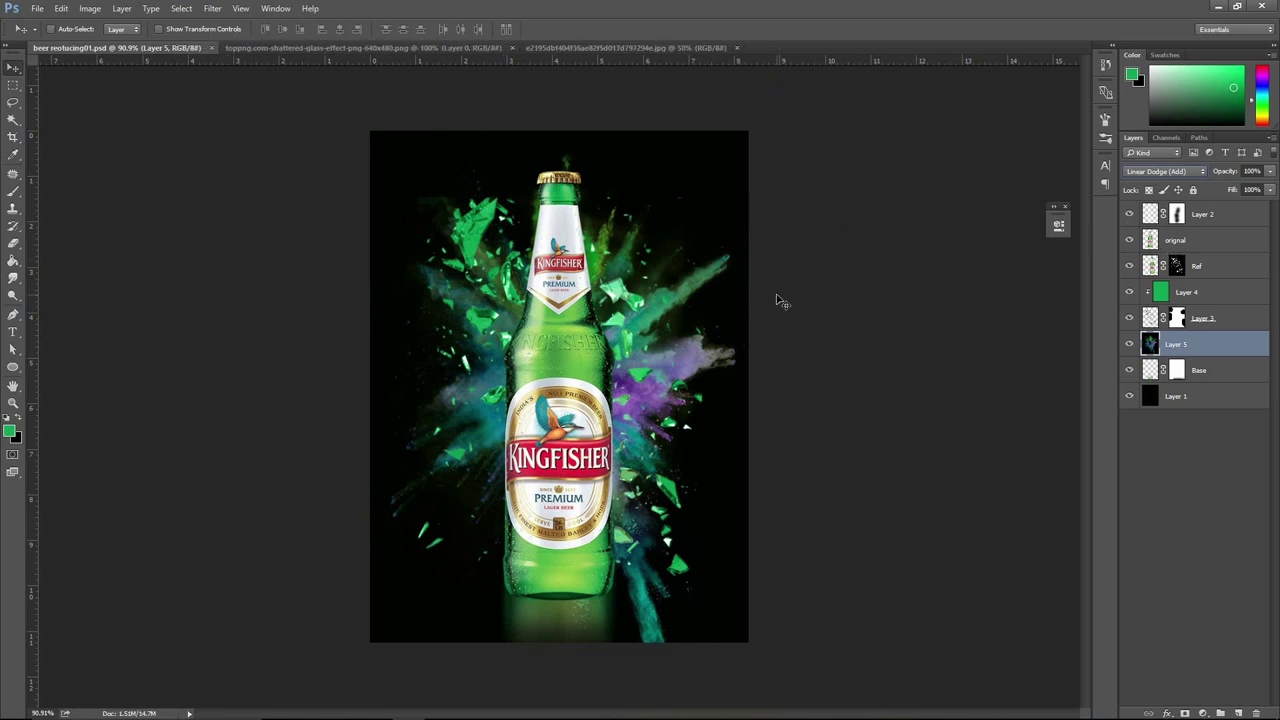
{"action": "left_click", "coordinate": [1238, 713]}
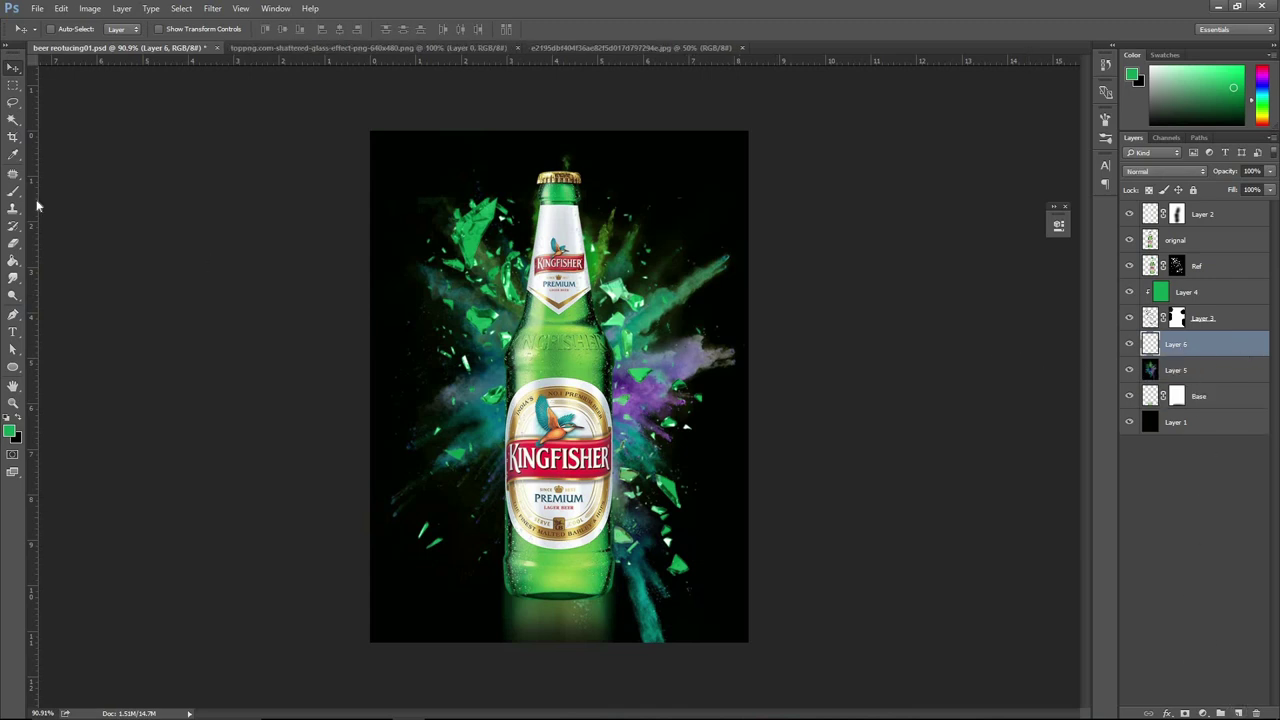
Flatten the brush tip into a wide ellipse with white paint and test a stamp under the bottle.
{"action": "key", "text": "b"}
{"action": "right_click", "coordinate": [567, 295]}
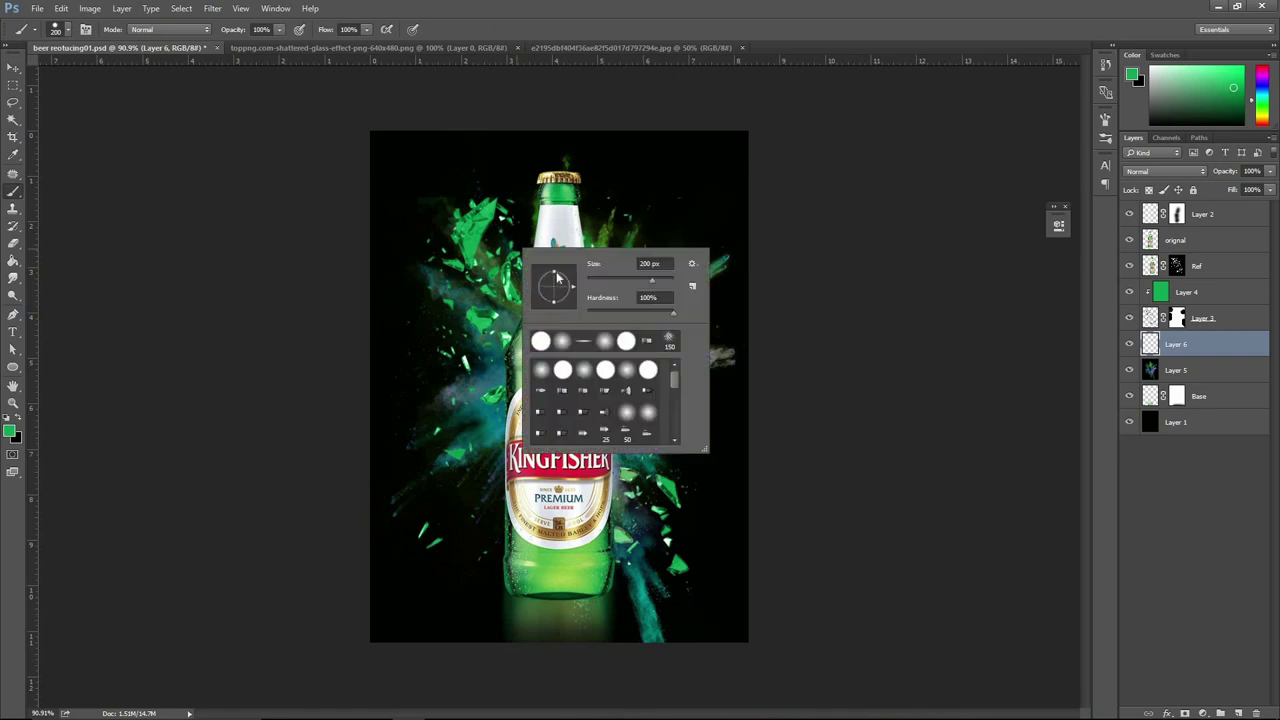
{"action": "mouse_move", "coordinate": [557, 279]}
{"action": "left_mouse_down"}
{"action": "mouse_move", "coordinate": [566, 294]}
{"action": "mouse_move", "coordinate": [572, 285]}
{"action": "mouse_move", "coordinate": [555, 292]}
{"action": "left_mouse_up"}
{"action": "key", "text": "d"}
{"action": "left_click", "coordinate": [20, 423]}
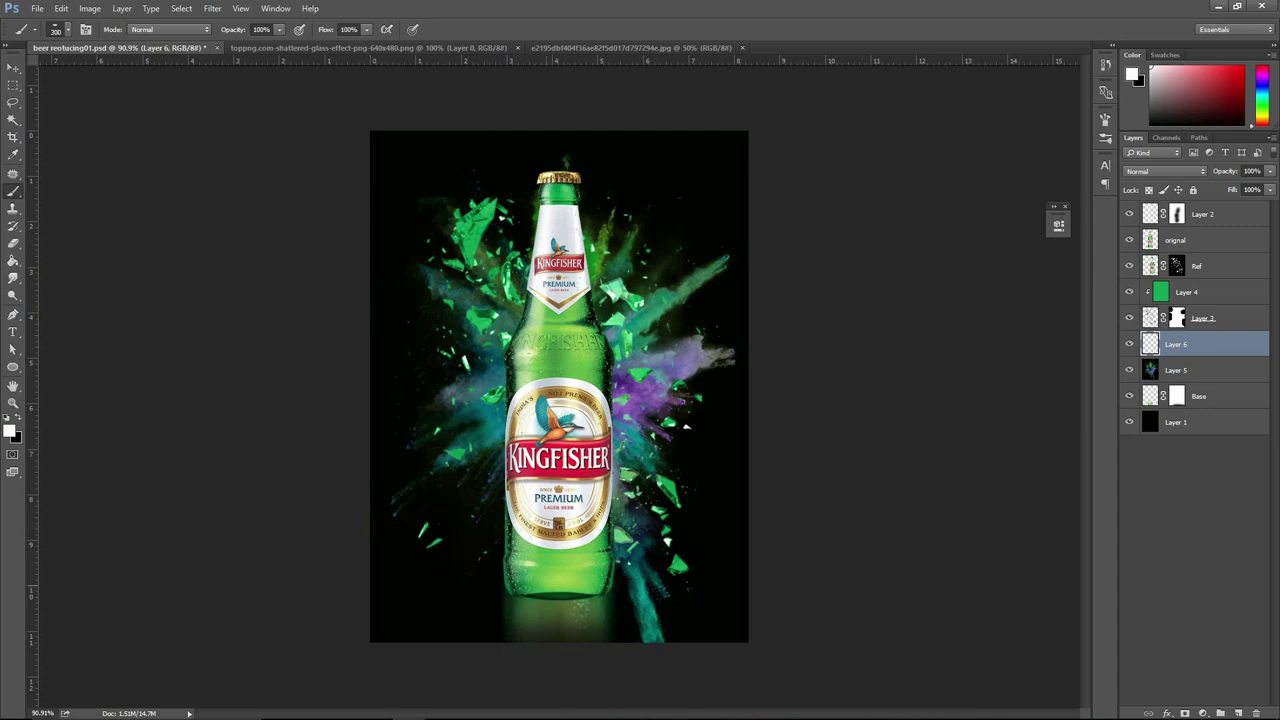
{"action": "left_click", "coordinate": [560, 598]}
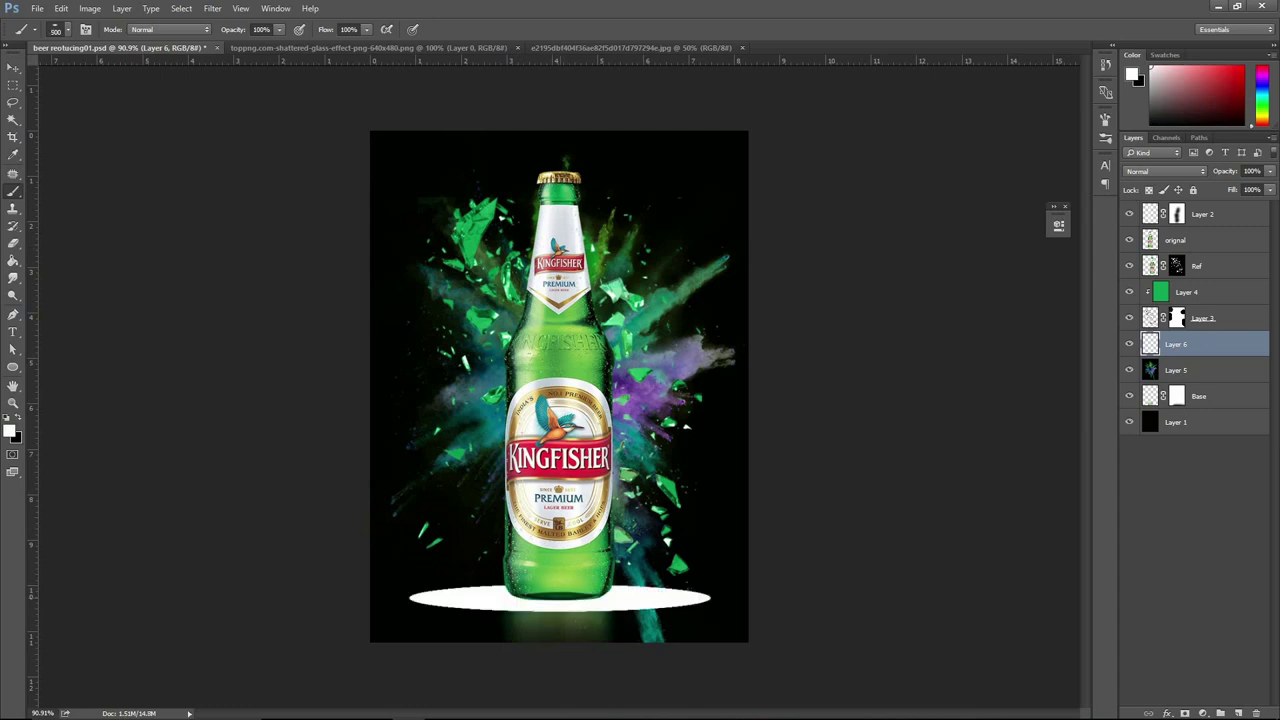
{"action": "key", "text": "ctrl+z"}
Make the brush fully soft at 0% hardness and test a soft white stamp.
{"action": "right_click", "coordinate": [600, 587]}
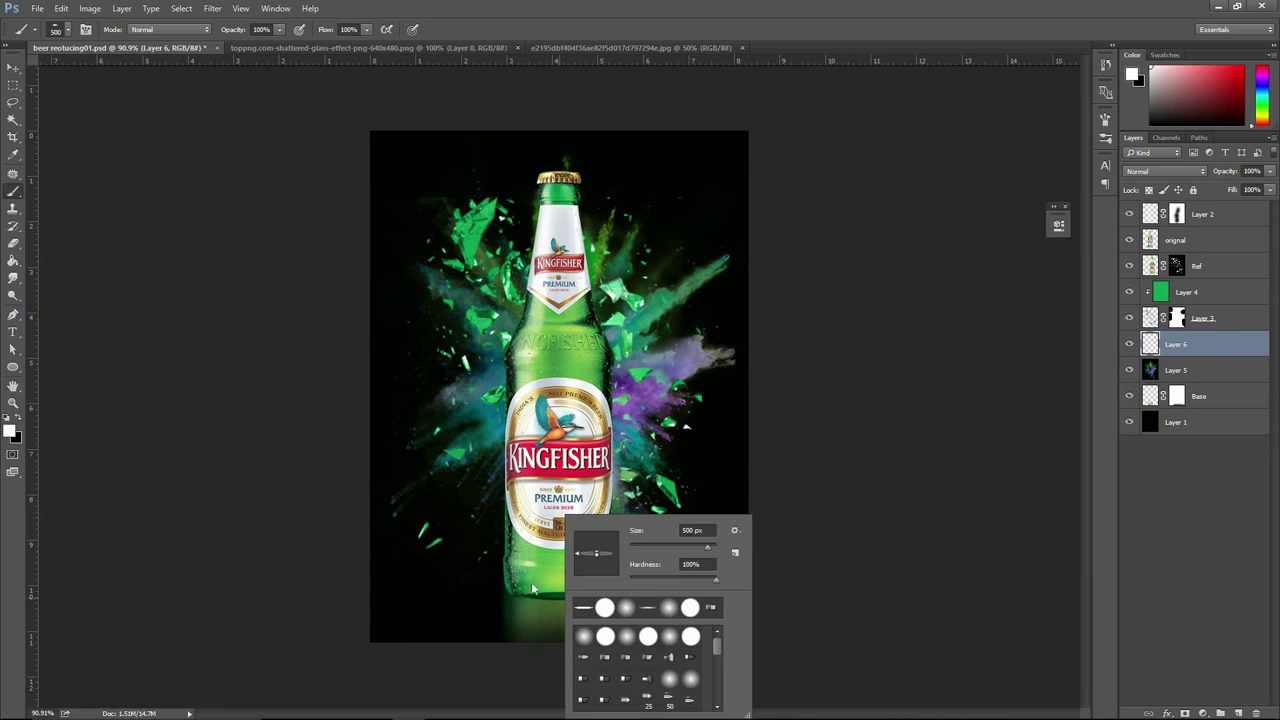
{"action": "left_click_drag", "start_coordinate": [716, 579], "coordinate": [630, 579]}
{"action": "key", "text": "Return"}
{"action": "left_click", "coordinate": [560, 597]}
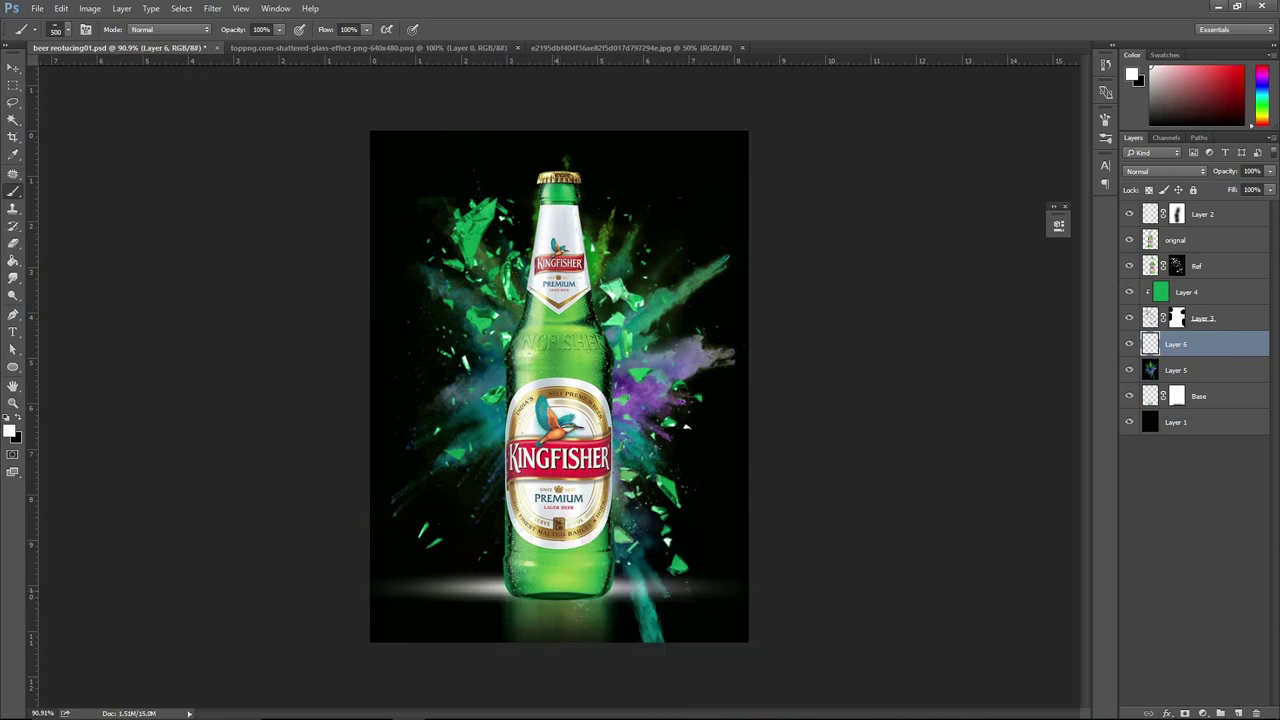
{"action": "key", "text": "ctrl+alt+z"}
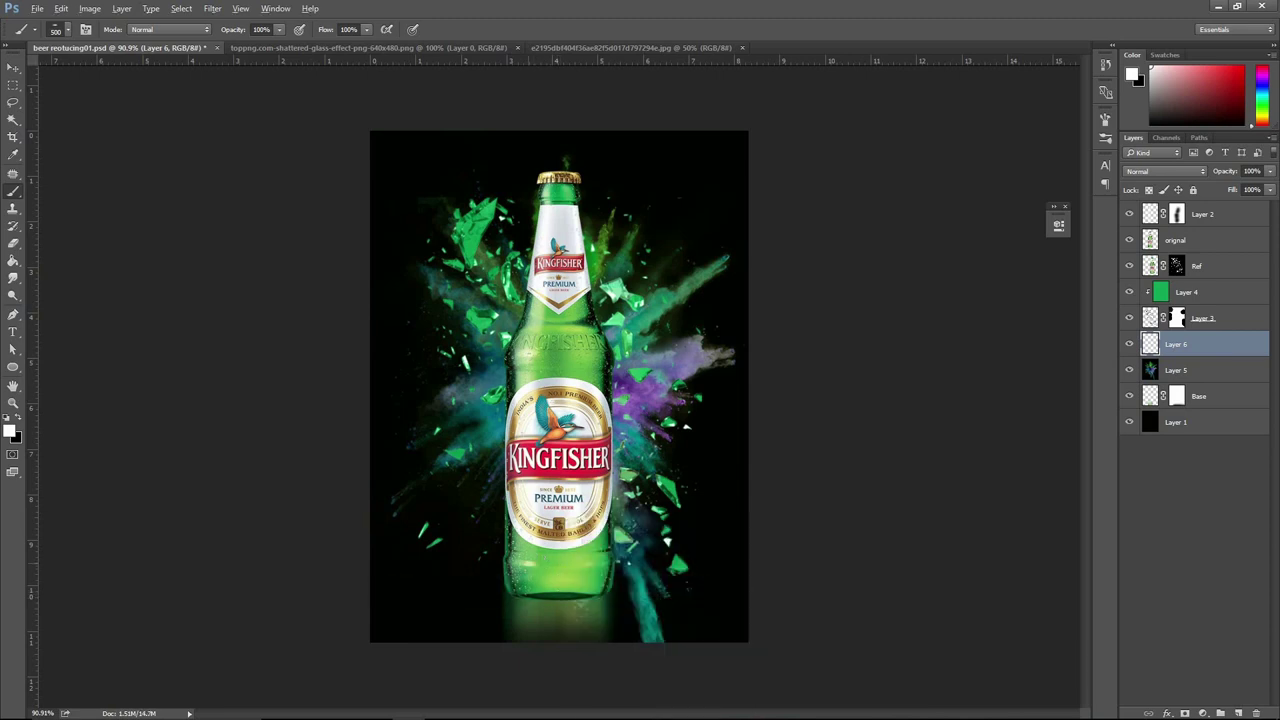
Paint a pale yellow-green strip below the bottle base and squash it to 60% height.
{"action": "left_click", "coordinate": [560, 597], "text": "alt"}
{"action": "left_click_drag", "start_coordinate": [380, 590], "coordinate": [860, 590]}
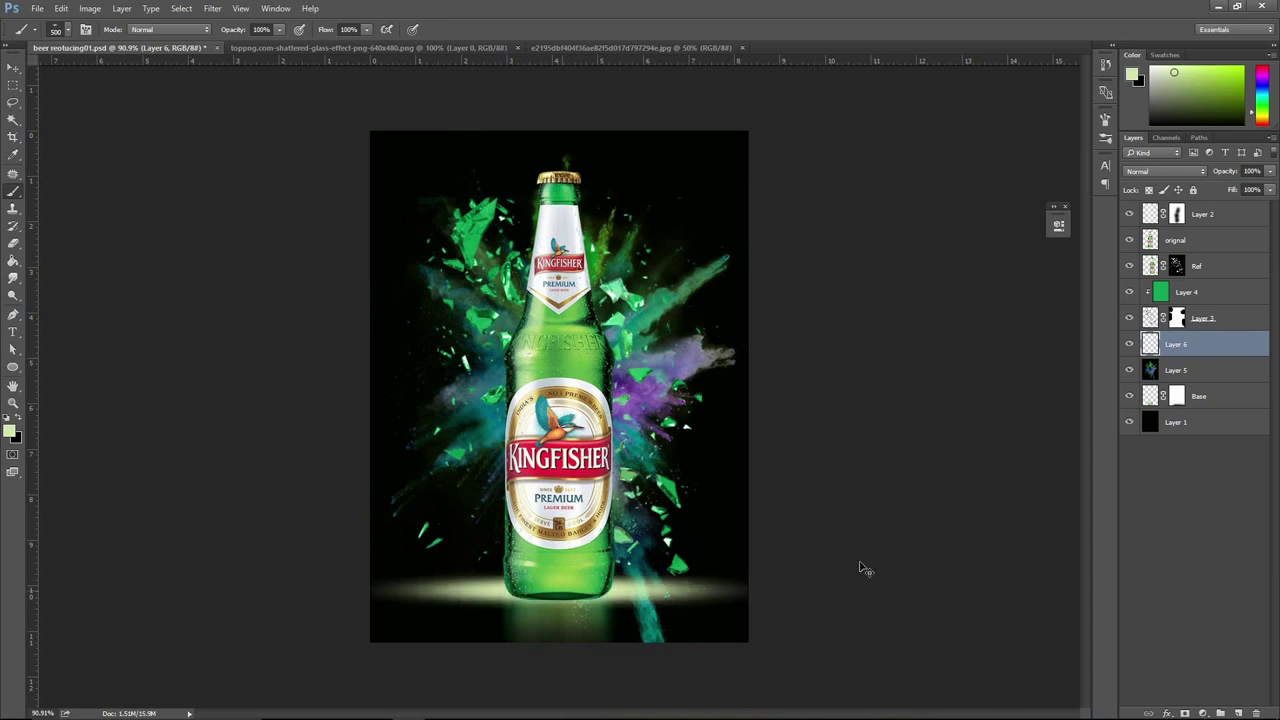
{"action": "key", "text": "ctrl+t"}
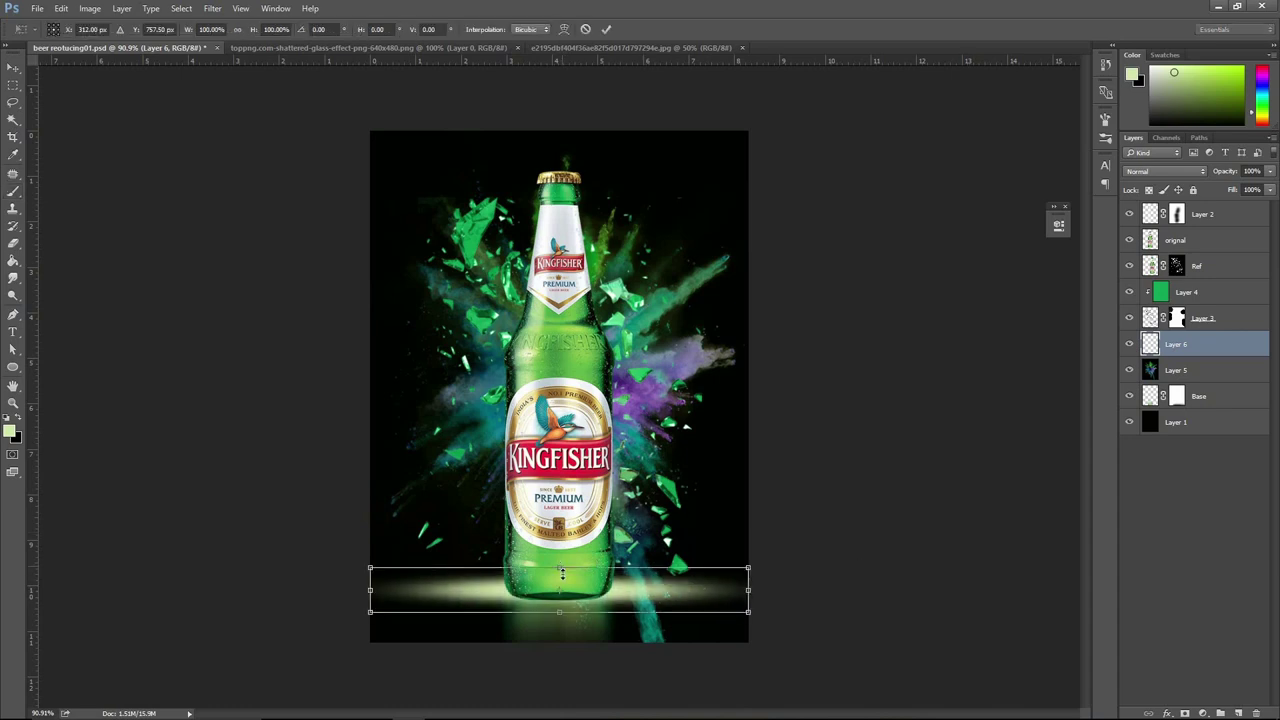
{"action": "left_click_drag", "start_coordinate": [562, 573], "coordinate": [568, 578]}
{"action": "type", "text": "60"}
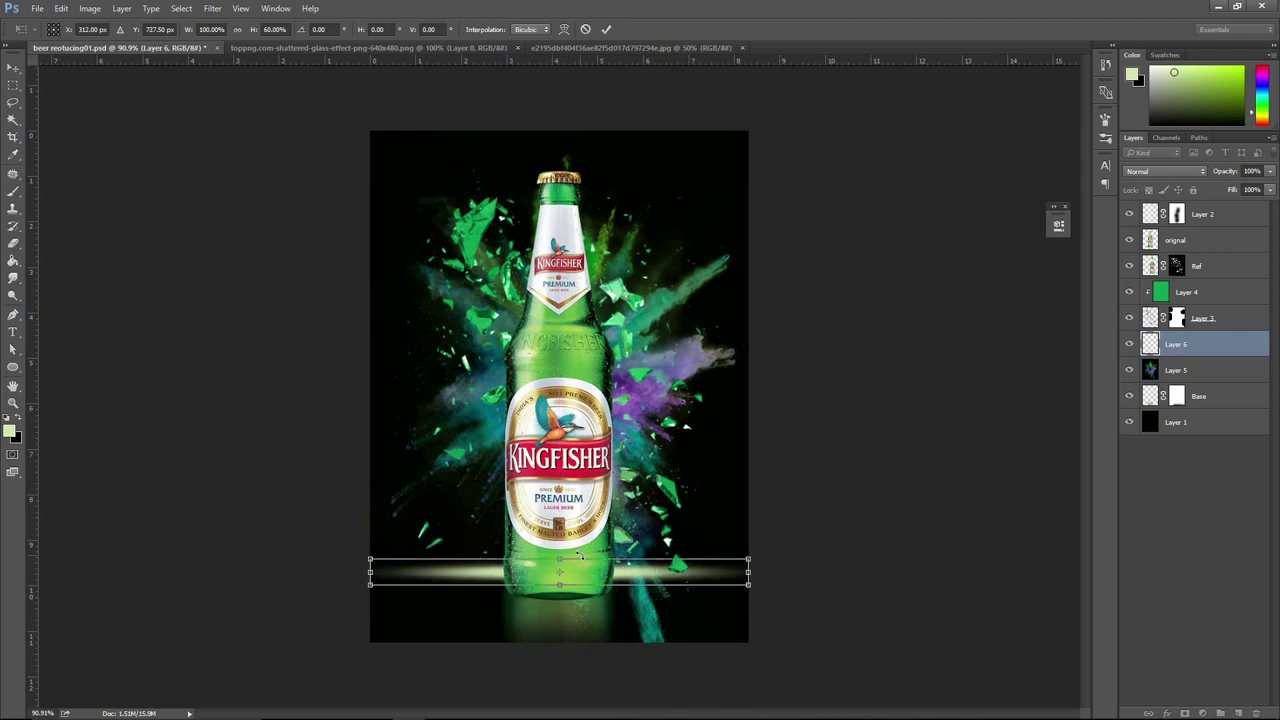
{"action": "key", "text": "Return"}
Apply Hue/Saturation to the glow strip with Hue +28 and Saturation +21.
{"action": "key", "text": "b"}
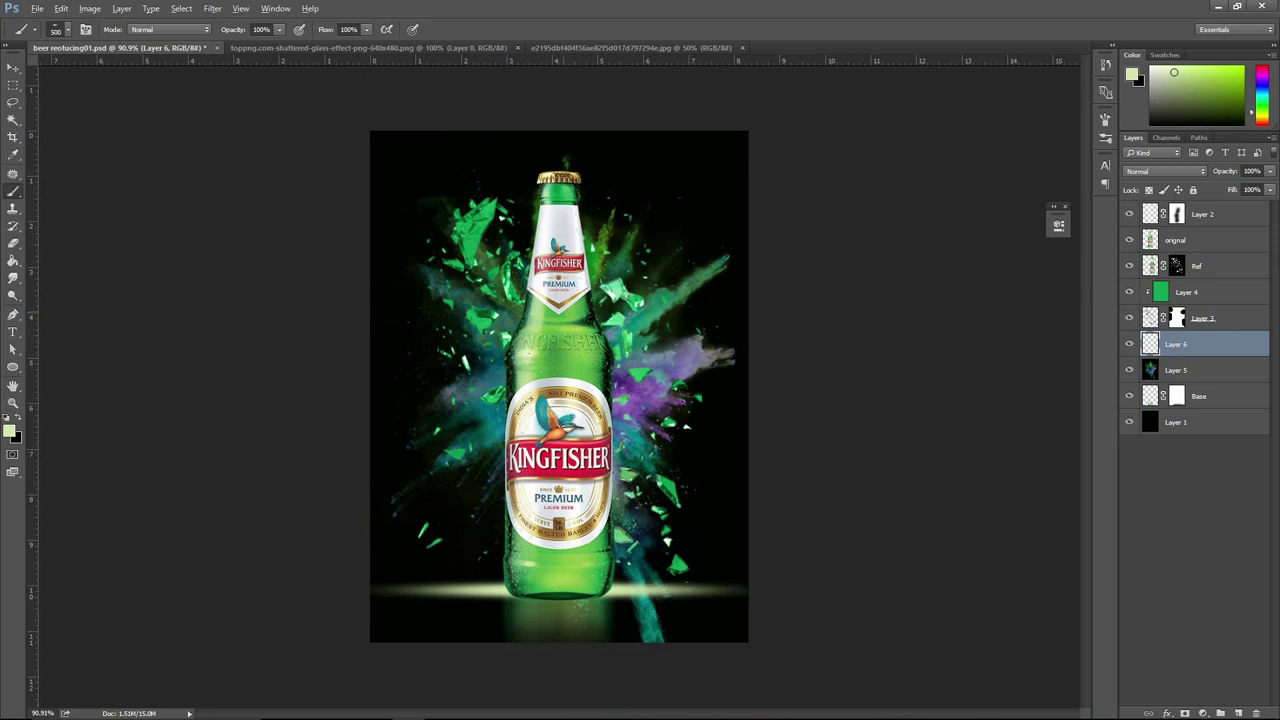
{"action": "key", "text": "alt"}
{"action": "left_click", "coordinate": [90, 8]}
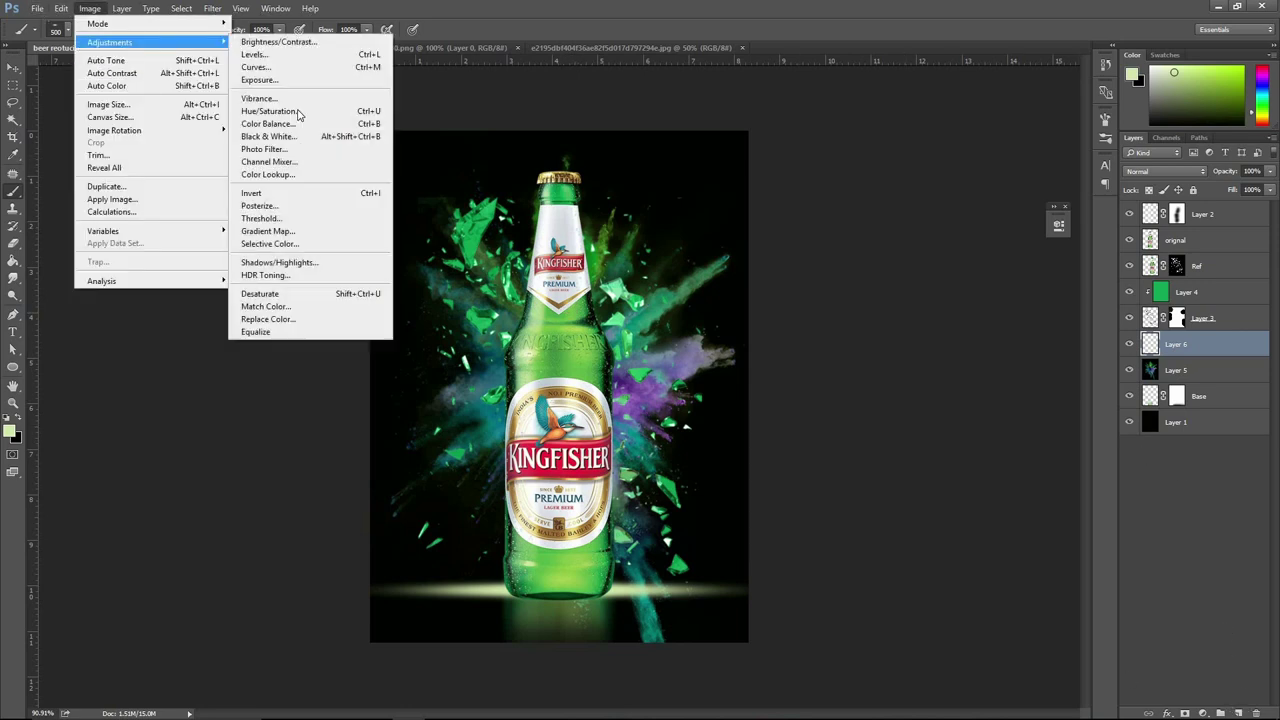
{"action": "left_click", "coordinate": [300, 112]}
{"action": "left_click", "coordinate": [946, 261]}
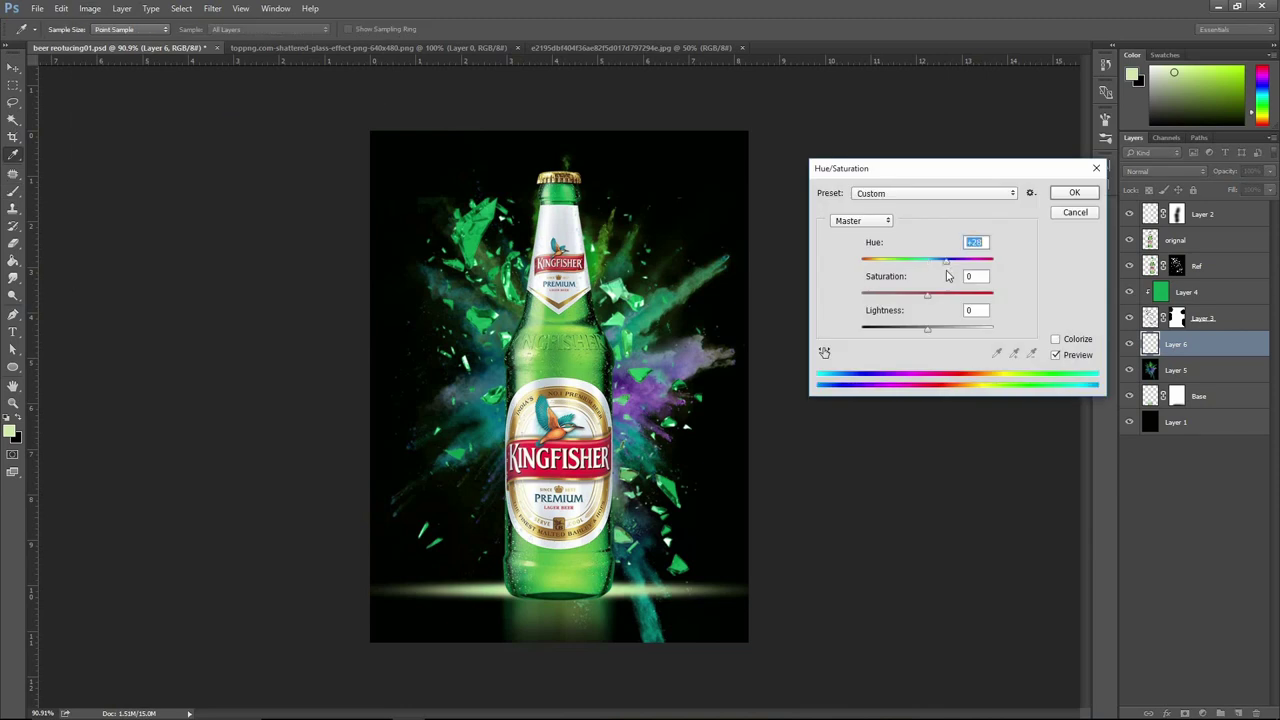
{"action": "left_click", "coordinate": [941, 295]}
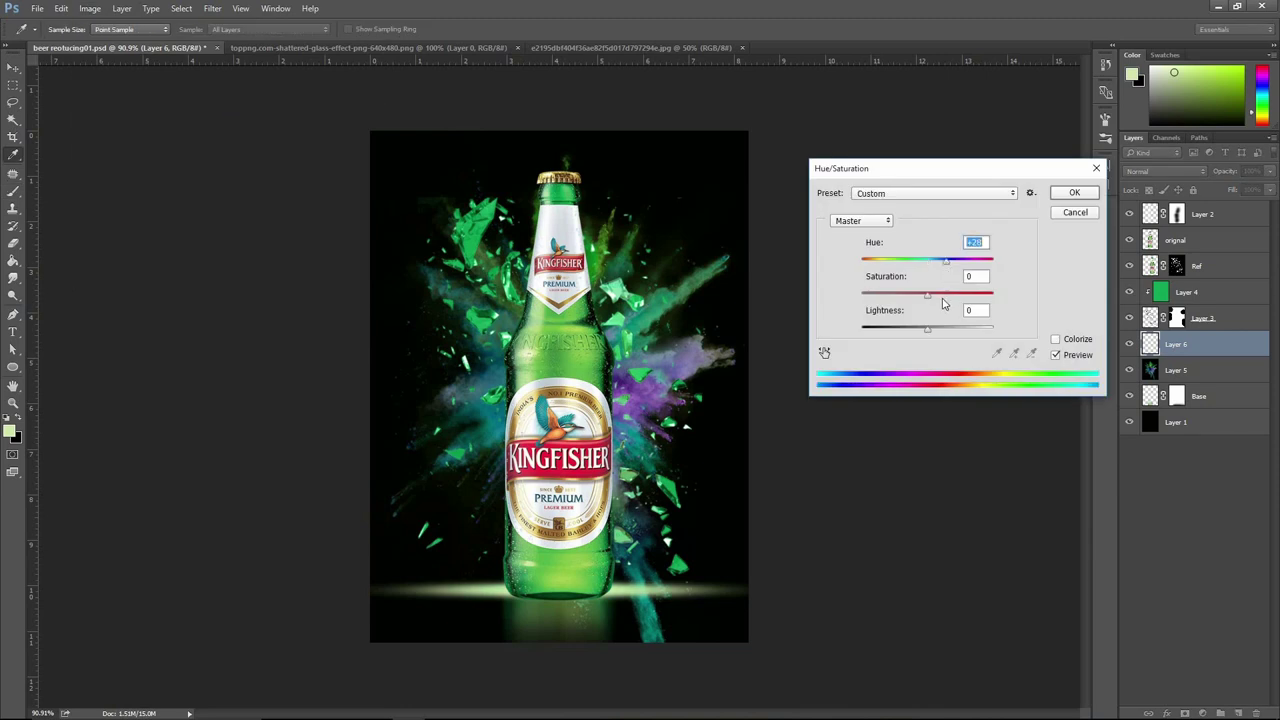
{"action": "left_click", "coordinate": [1065, 198]}
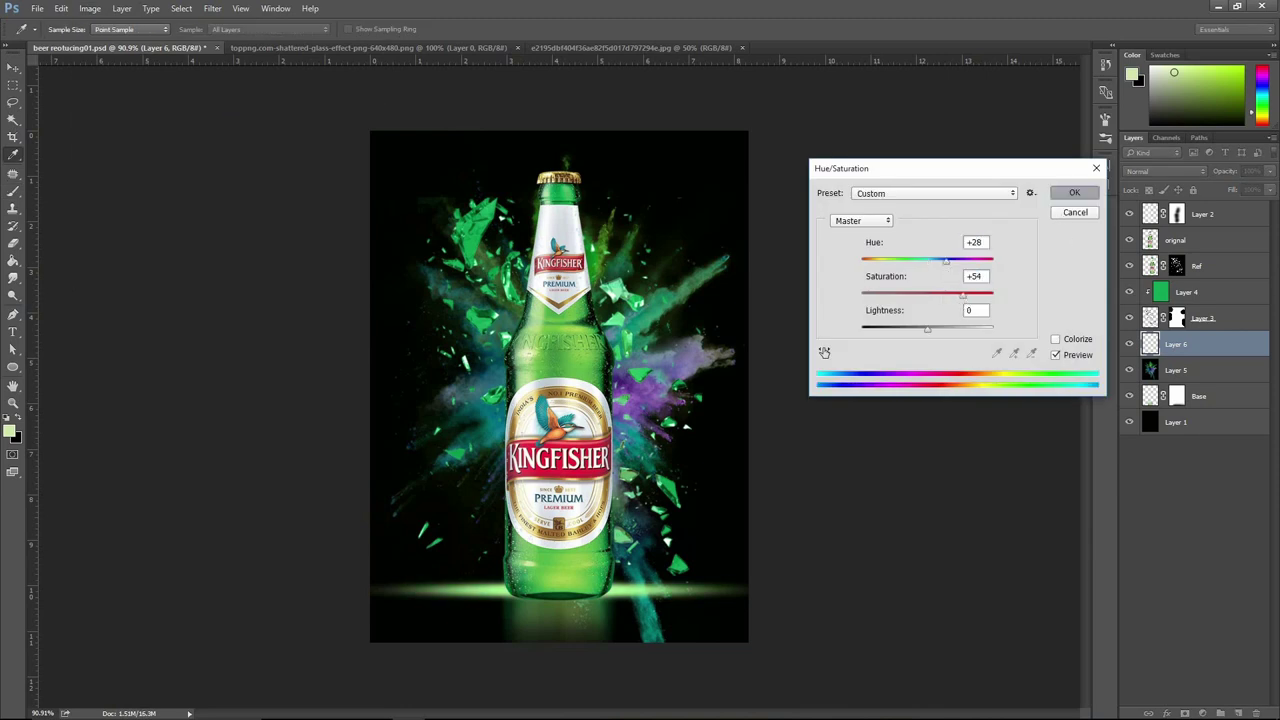
{"action": "left_click", "coordinate": [1224, 292]}
Add a Layer 7 clipped to Layer 5 and fill it with the bottle's sampled green.
{"action": "left_click", "coordinate": [1209, 371]}
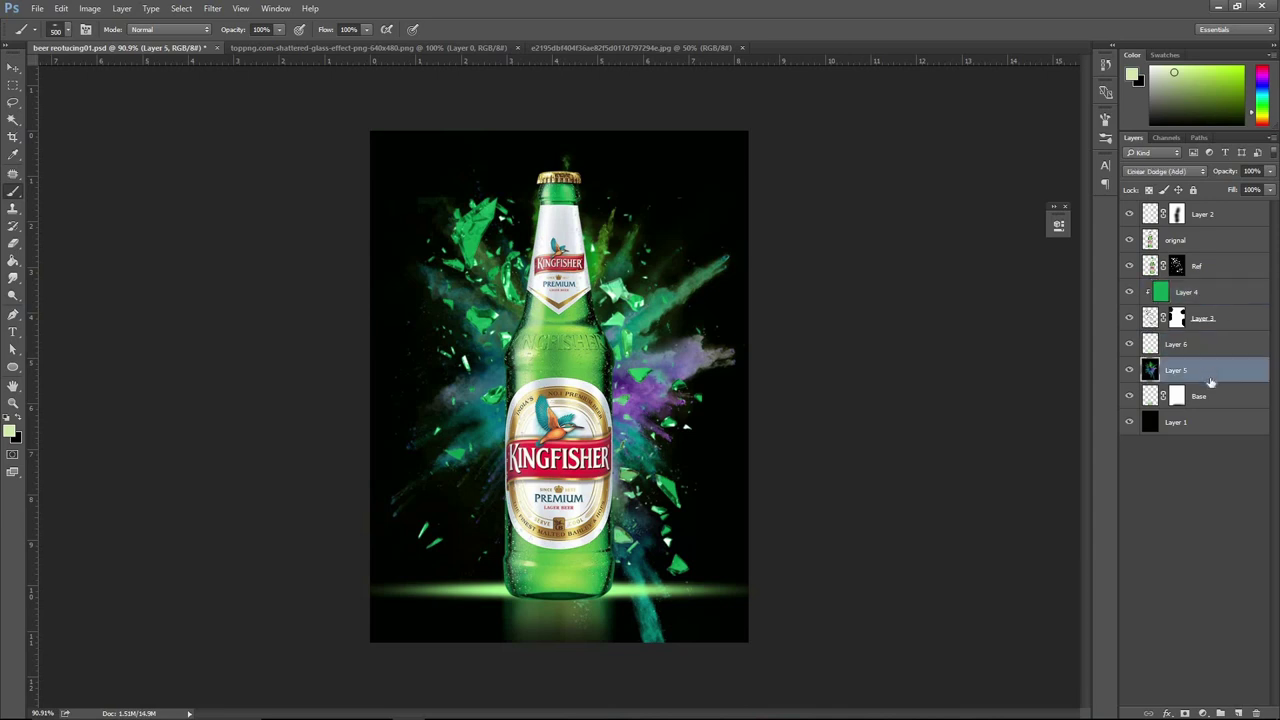
{"action": "left_click", "coordinate": [1239, 713]}
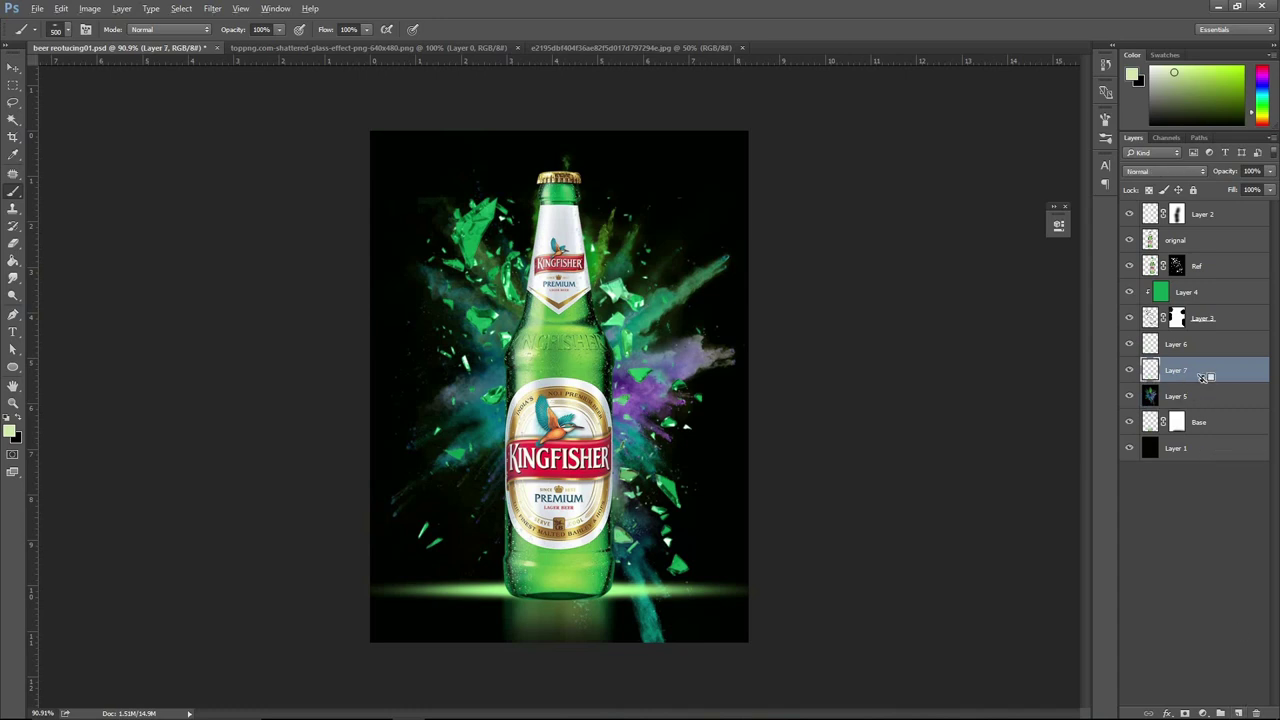
{"action": "left_click", "coordinate": [1203, 376], "text": "alt"}
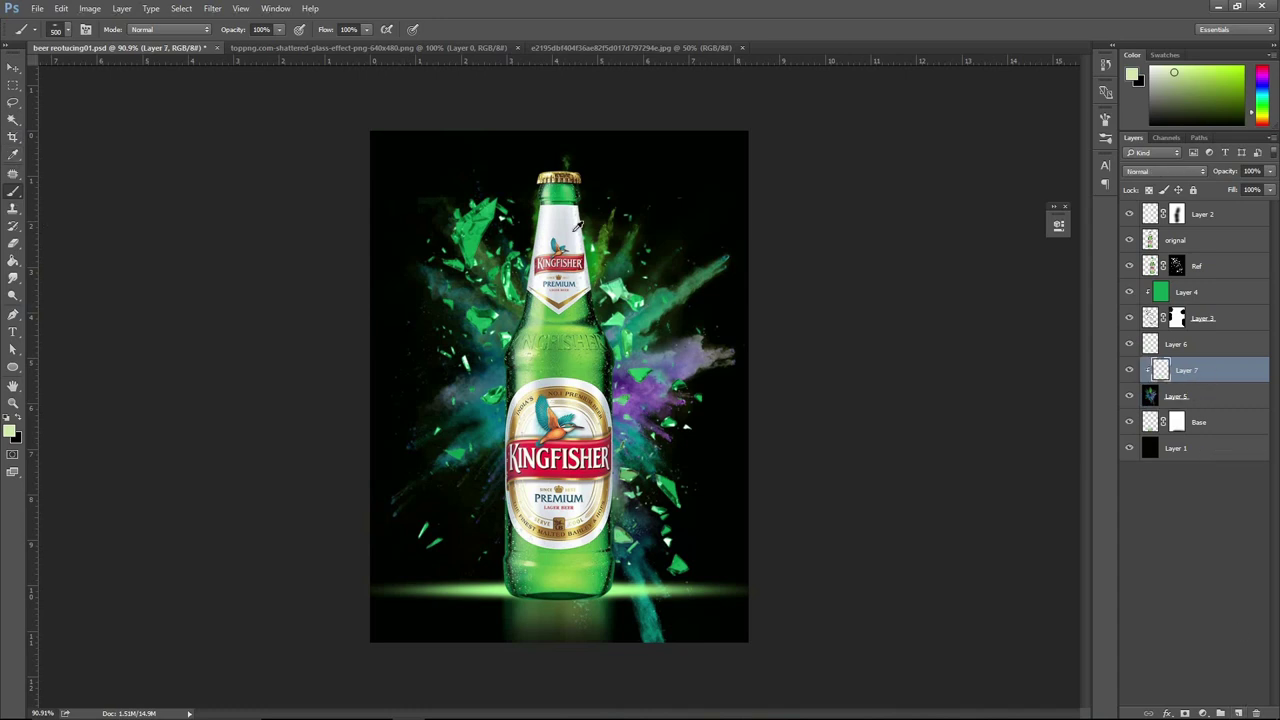
{"action": "left_click", "coordinate": [558, 190], "text": "alt"}
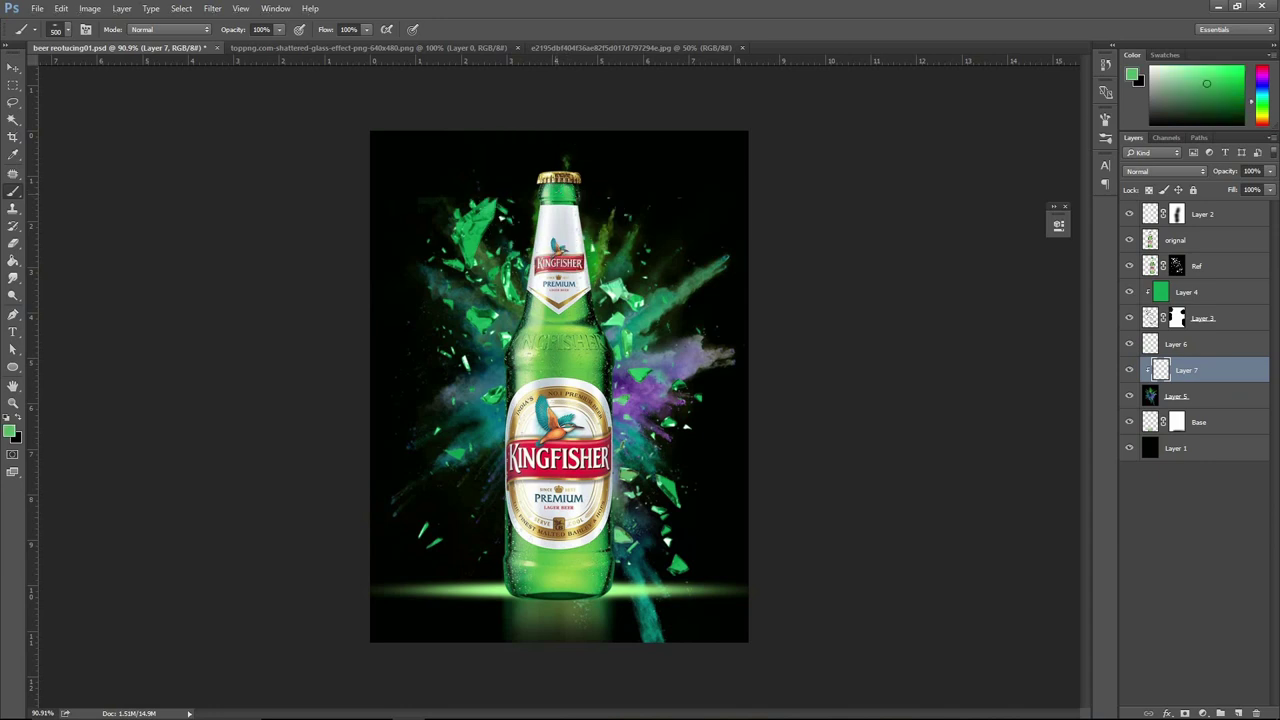
{"action": "key", "text": "alt+BackSpace"}
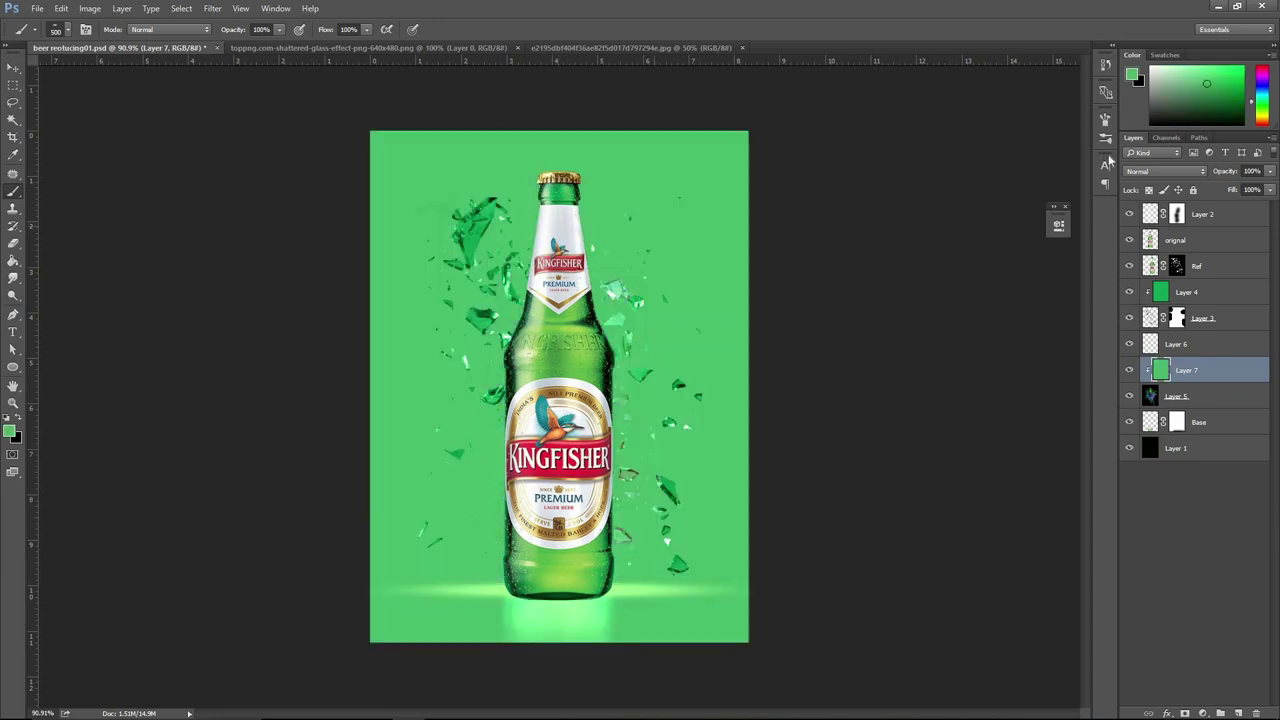
Set Layer 7 to Color blend mode and toggle its visibility to compare the tint.
{"action": "left_click", "coordinate": [1135, 172]}
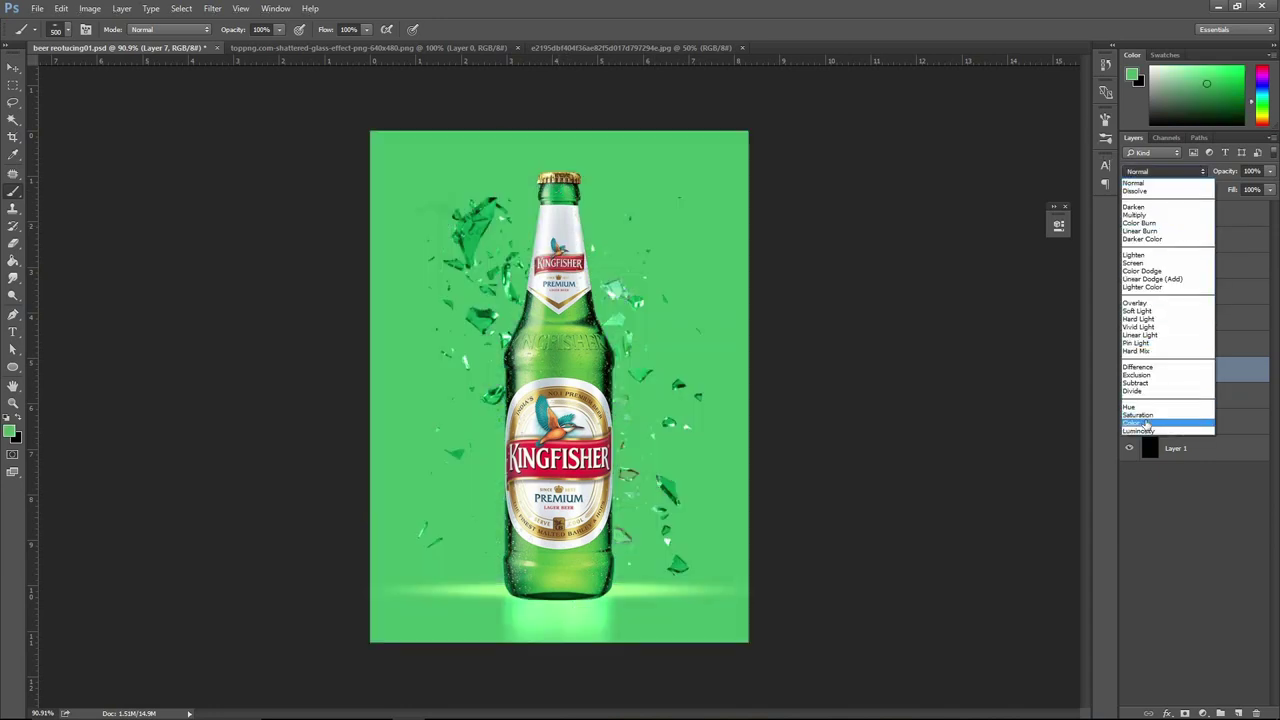
{"action": "left_click", "coordinate": [1147, 424]}
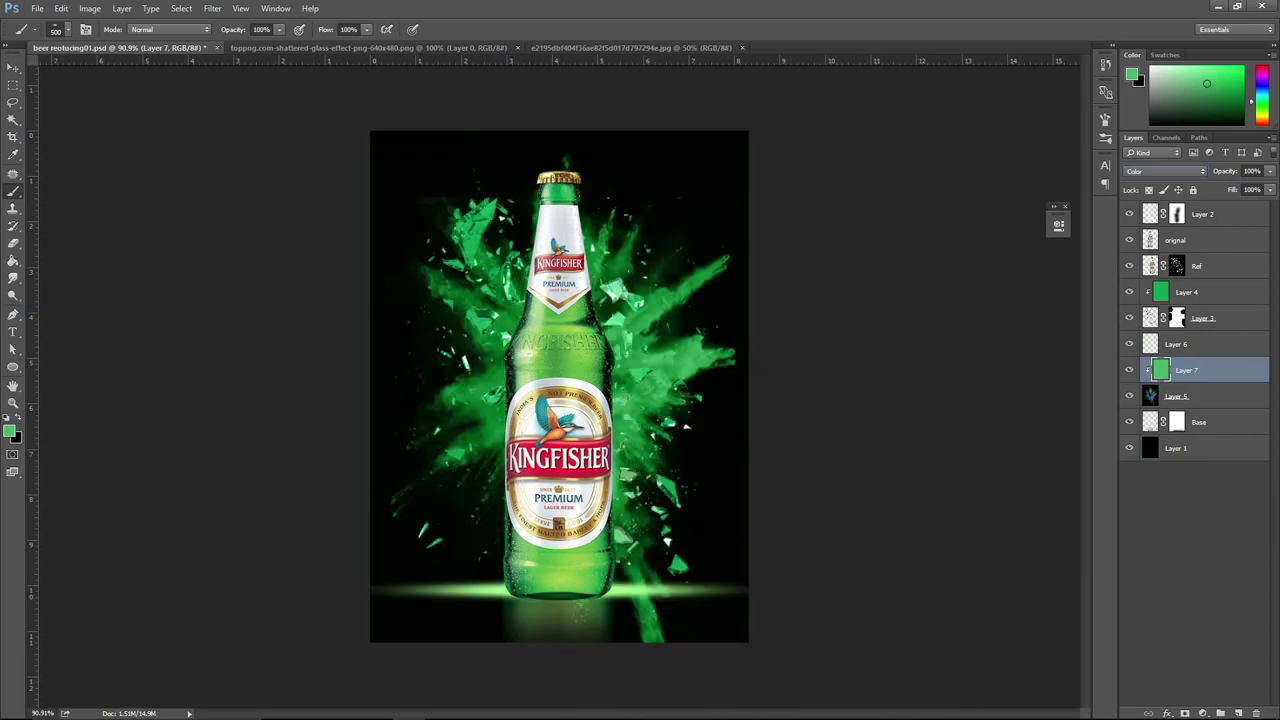
{"action": "left_click", "coordinate": [1129, 372]}
{"action": "left_click", "coordinate": [1129, 372]}
{"action": "left_click", "coordinate": [1129, 372]}
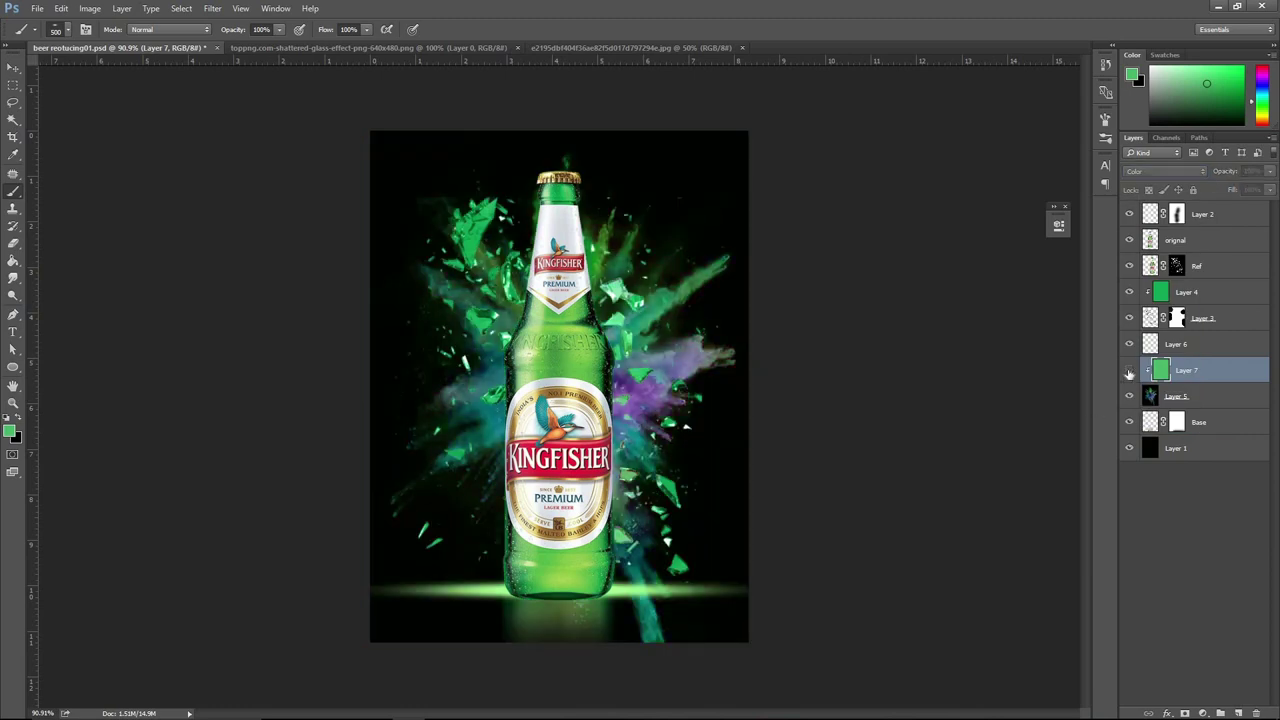
{"action": "left_click", "coordinate": [1129, 372]}
{"action": "left_click", "coordinate": [1225, 407]}
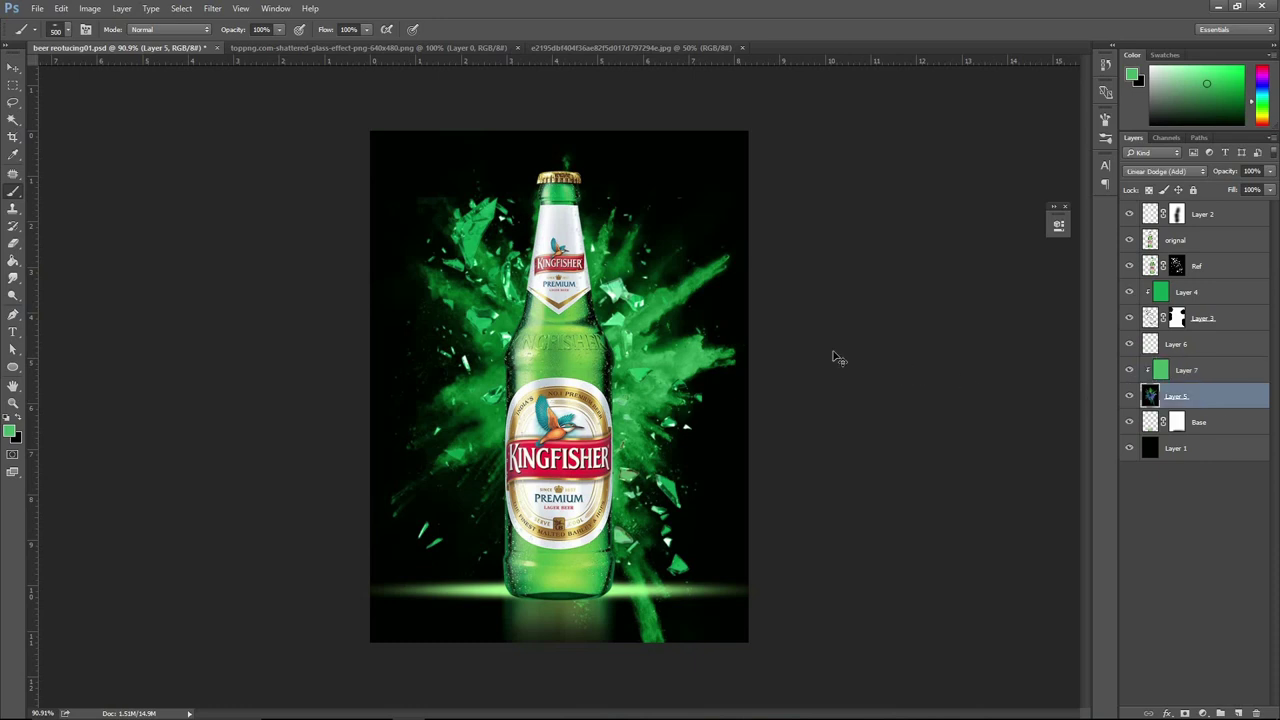
Scale the green explosion up, rotate it 180°, nudge it upward and apply the transform.
{"action": "key", "text": "ctrl+t"}
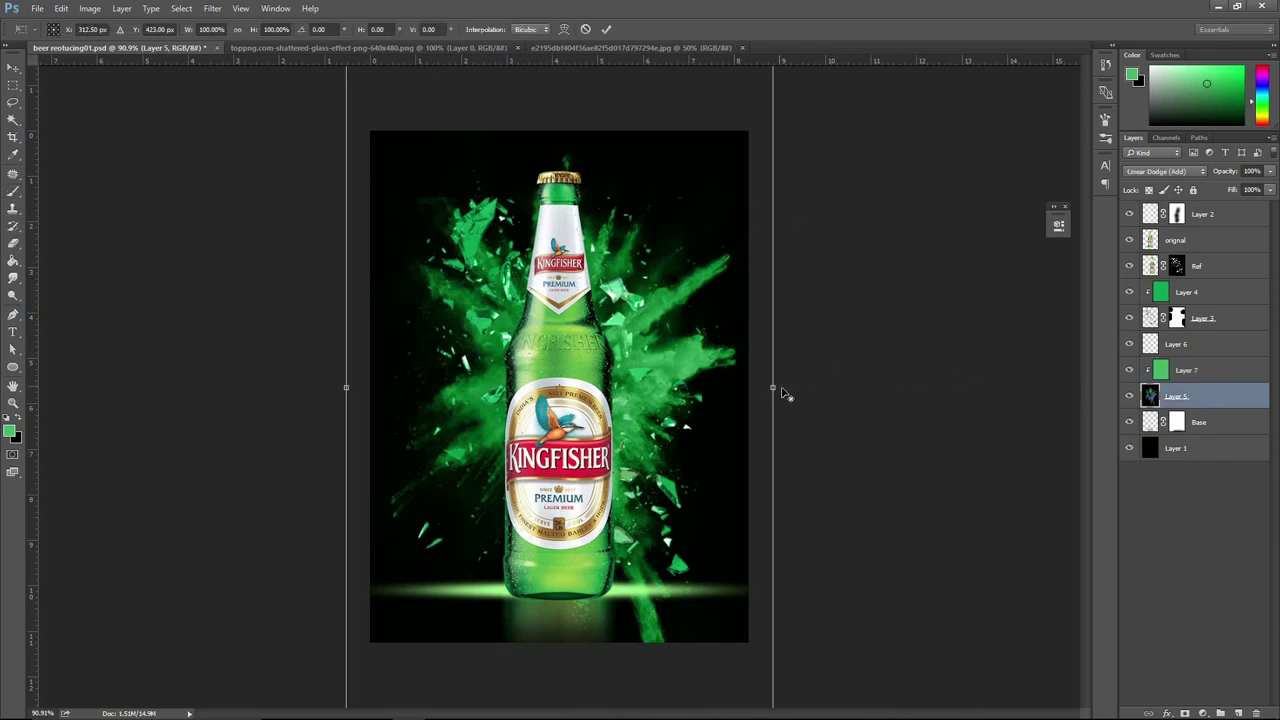
{"action": "left_click_drag", "start_coordinate": [778, 387], "coordinate": [789, 387]}
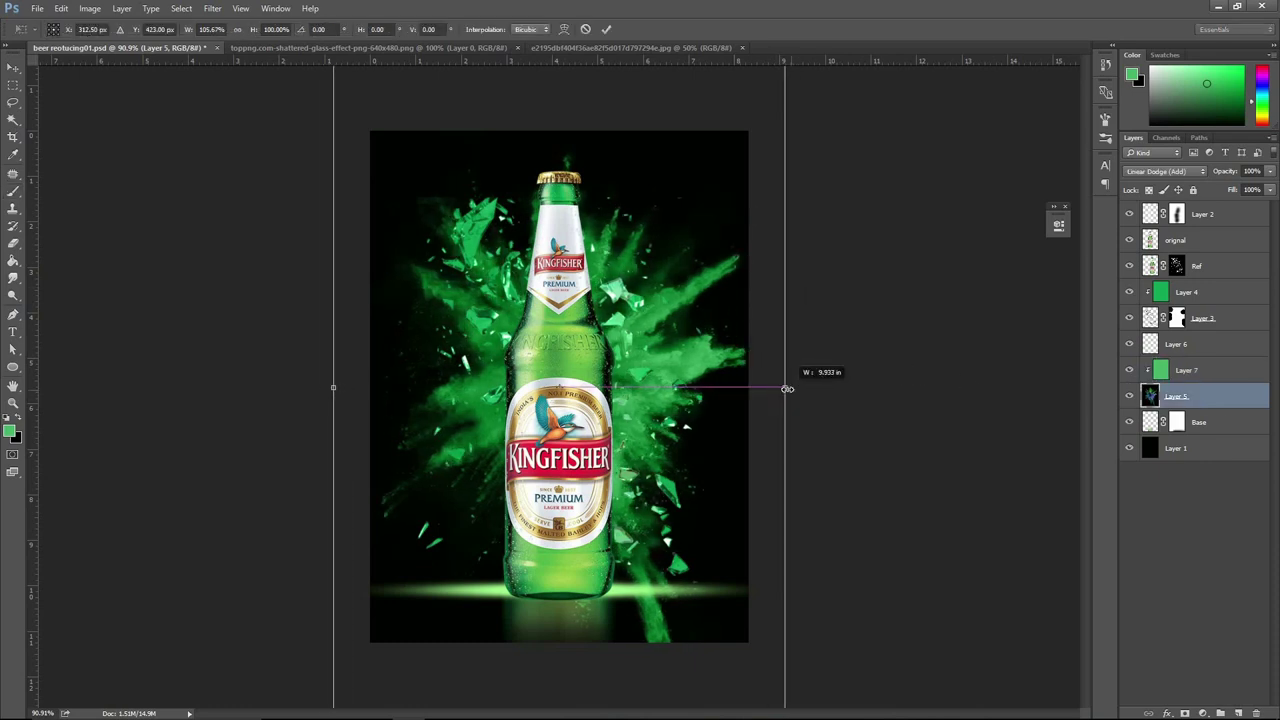
{"action": "scroll", "coordinate": [789, 387], "scroll_direction": "down", "scroll_amount": 2}
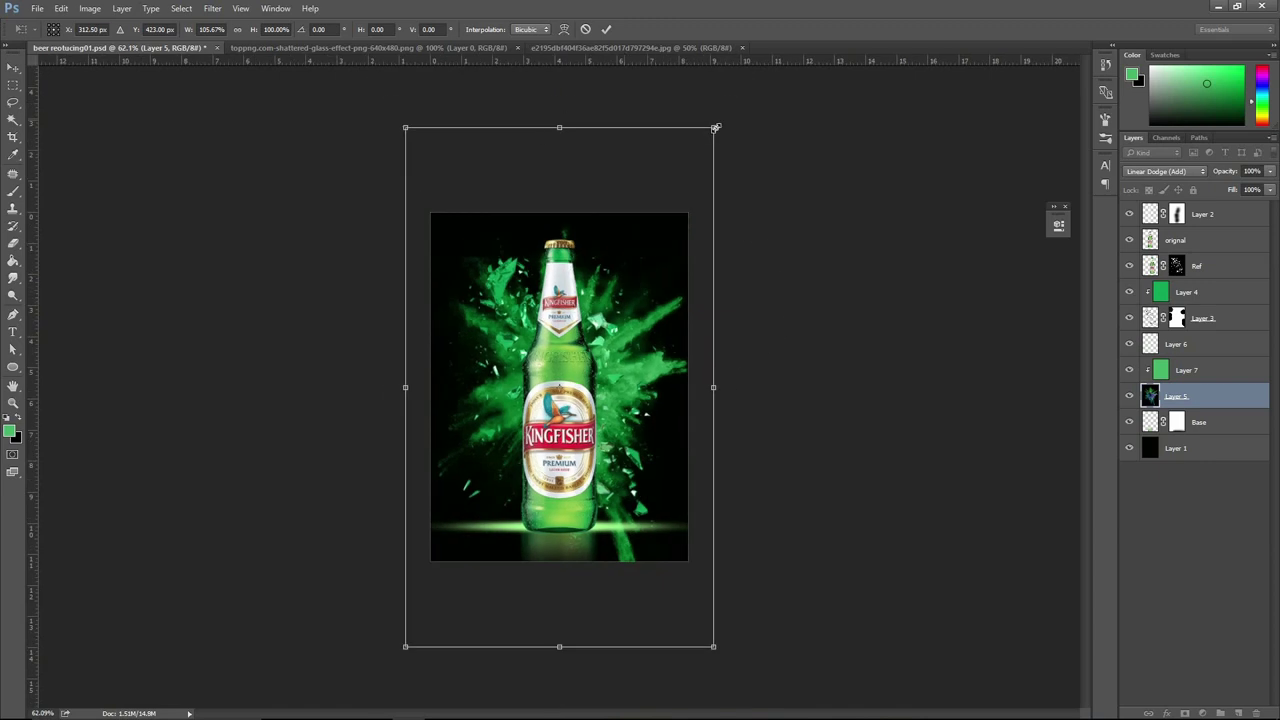
{"action": "left_click_drag", "start_coordinate": [713, 127], "coordinate": [743, 77]}
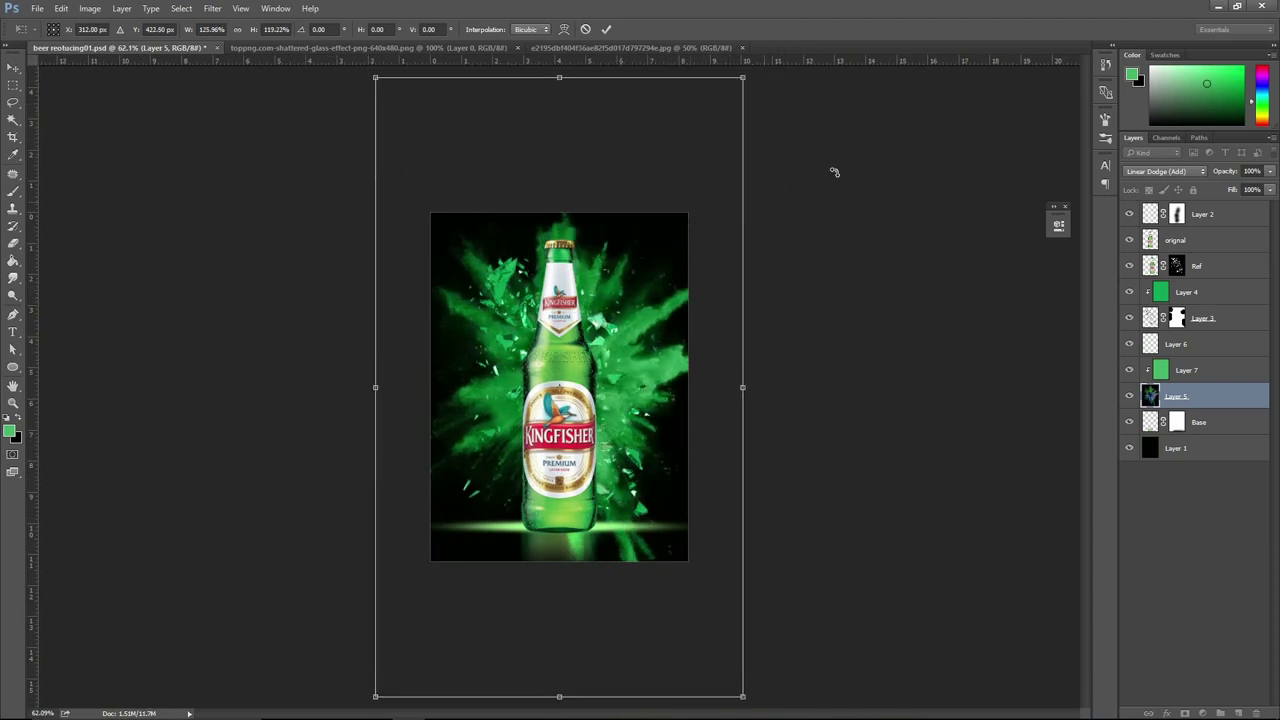
{"action": "left_click_drag", "start_coordinate": [834, 172], "coordinate": [301, 607]}
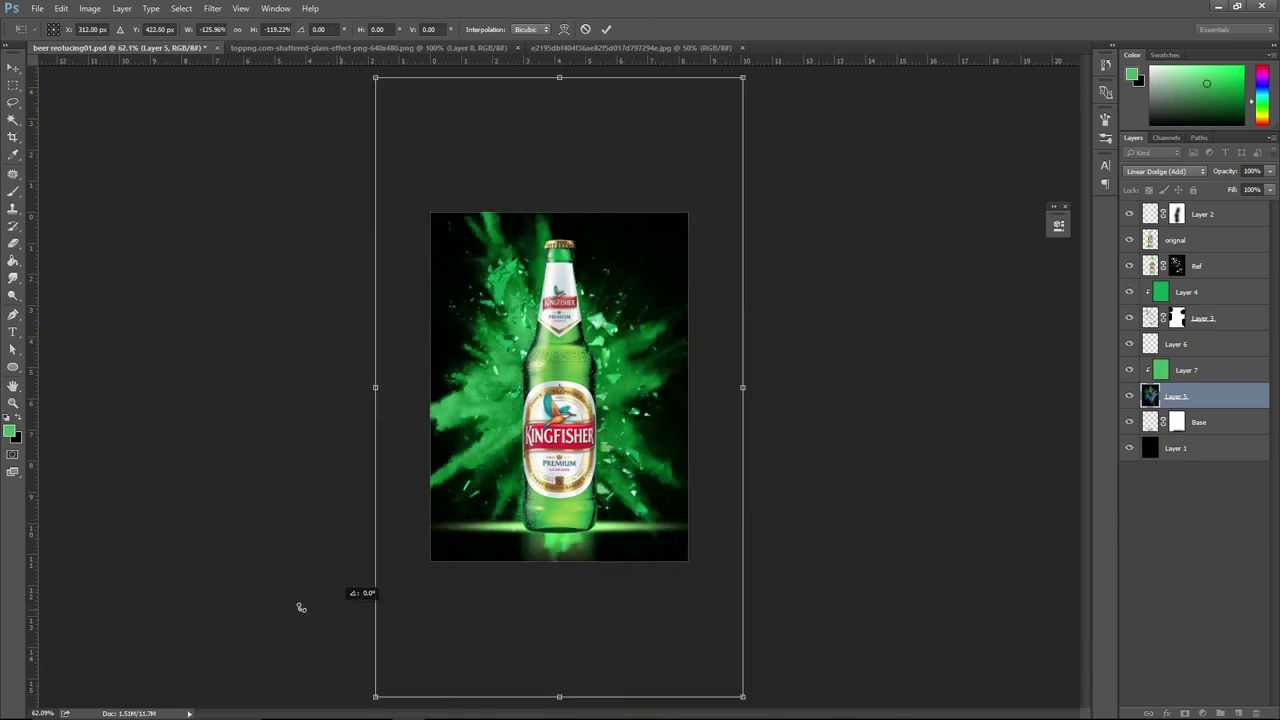
{"action": "mouse_move", "coordinate": [609, 384]}
{"action": "left_mouse_down"}
{"action": "mouse_move", "coordinate": [603, 398]}
{"action": "mouse_move", "coordinate": [616, 380]}
{"action": "left_mouse_up"}
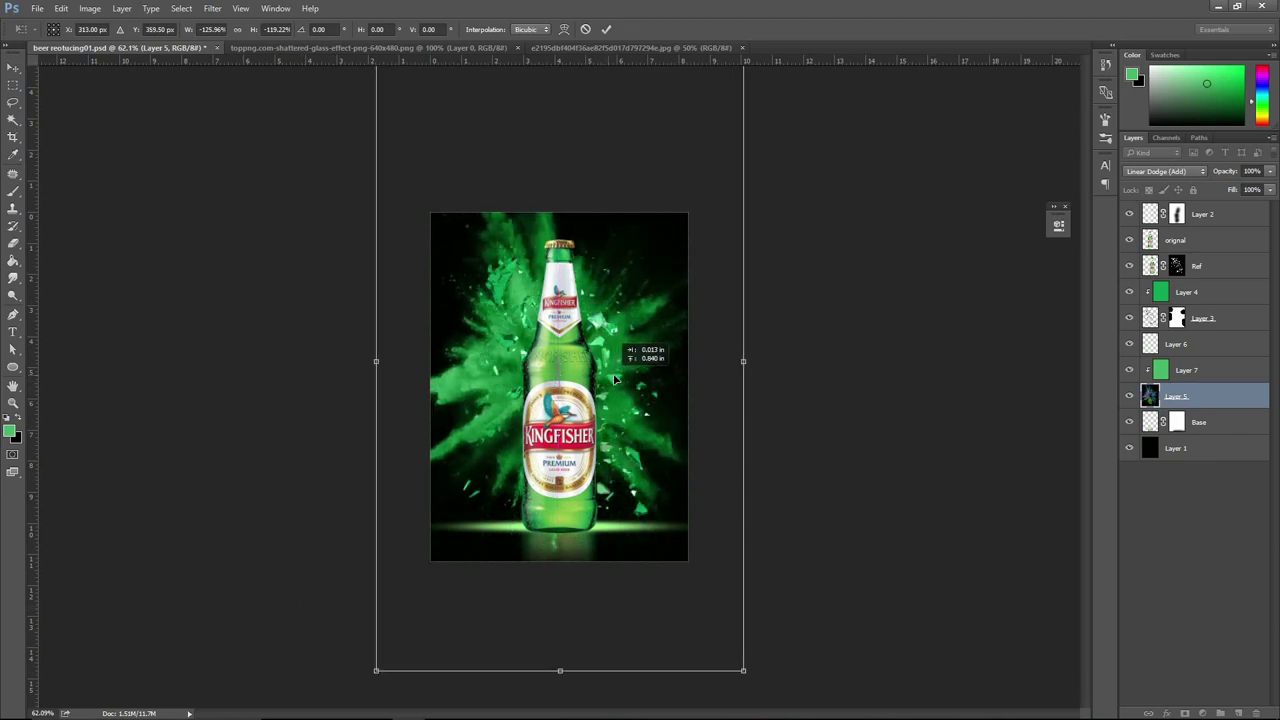
{"action": "key", "text": "Return"}
Move the green explosion lower behind the bottle and add a layer mask to Layer 5.
{"action": "key", "text": "b"}
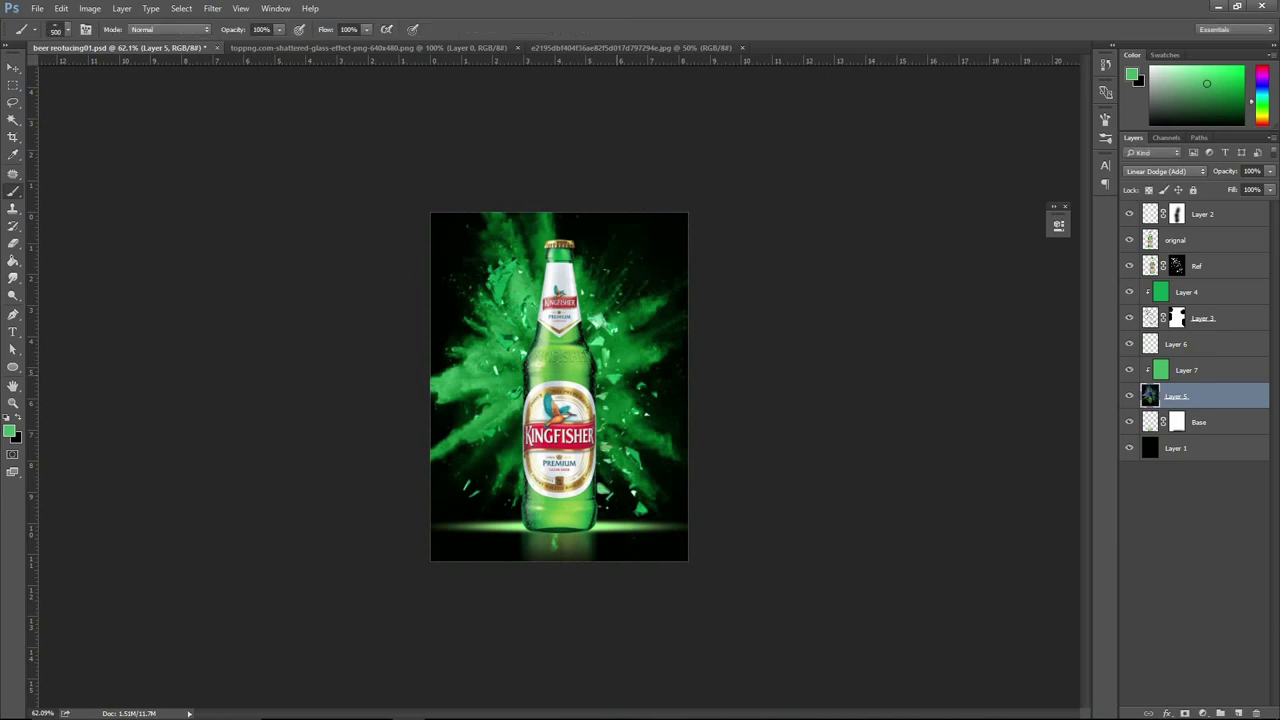
{"action": "scroll", "coordinate": [829, 461], "scroll_direction": "up", "scroll_amount": 2}
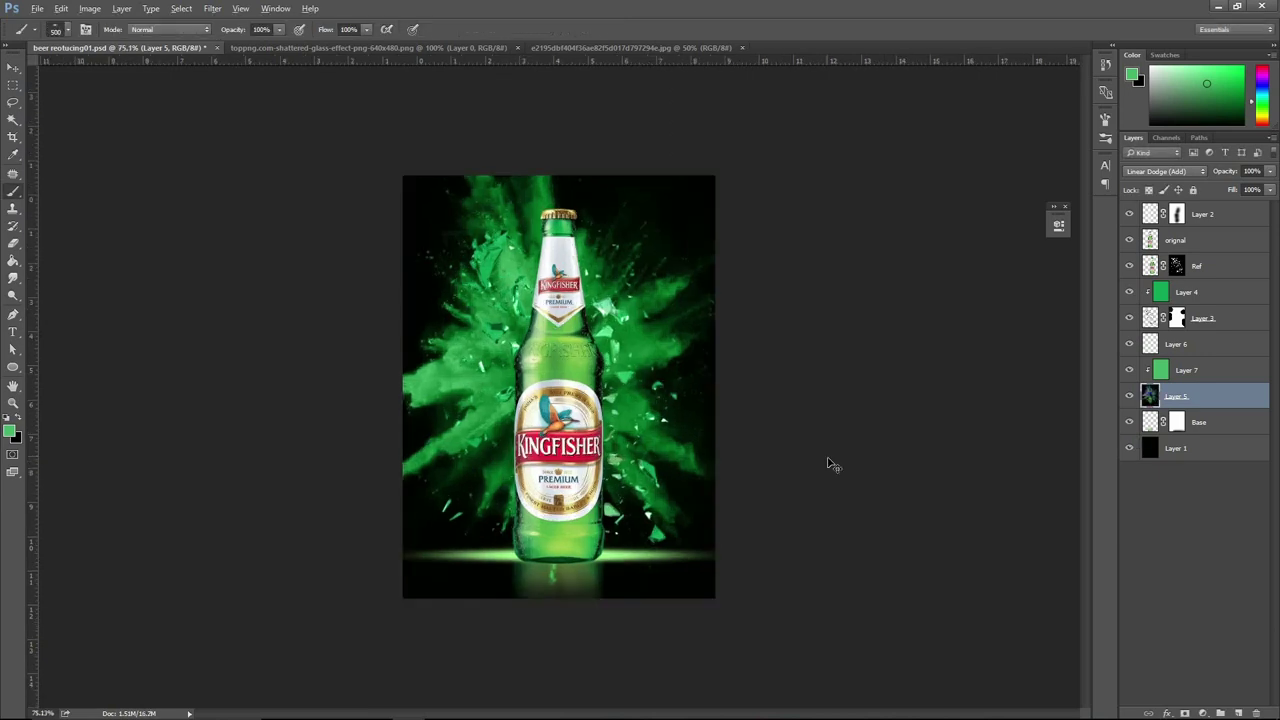
{"action": "key", "text": "v"}
{"action": "key", "text": "alt+v"}
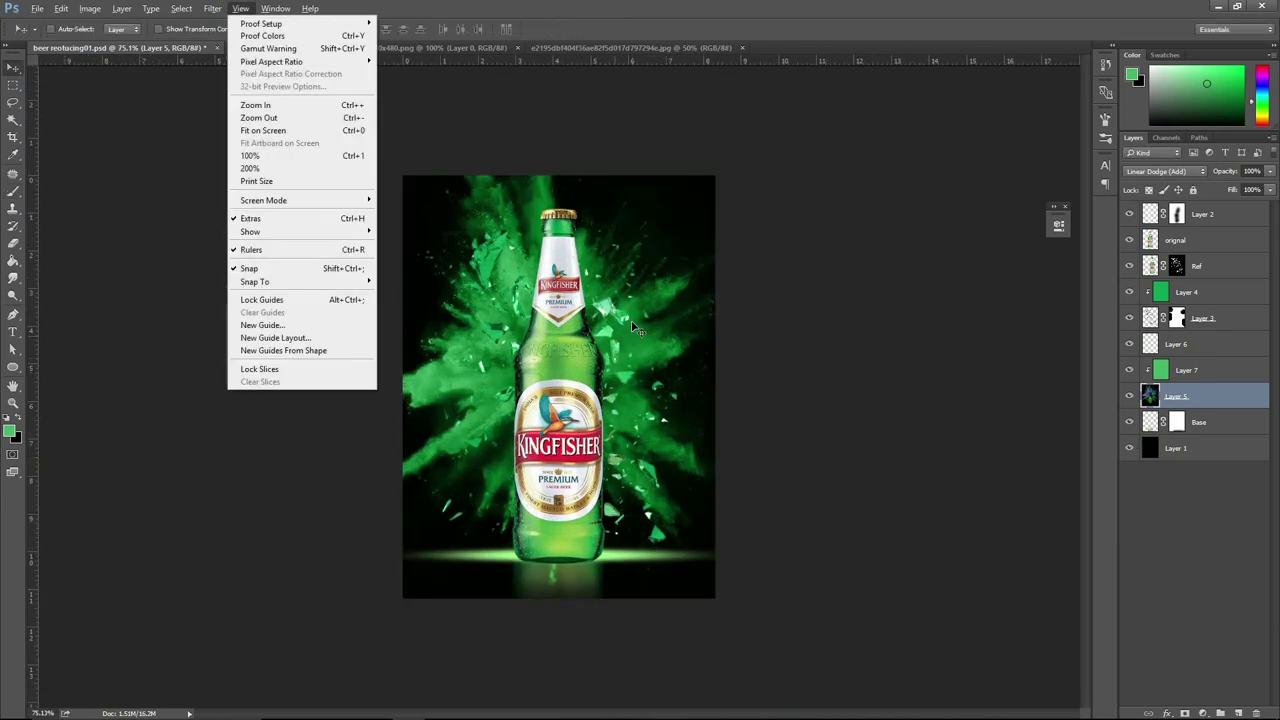
{"action": "key", "text": "Escape"}
{"action": "key", "text": "alt+v"}
{"action": "key", "text": "Escape"}
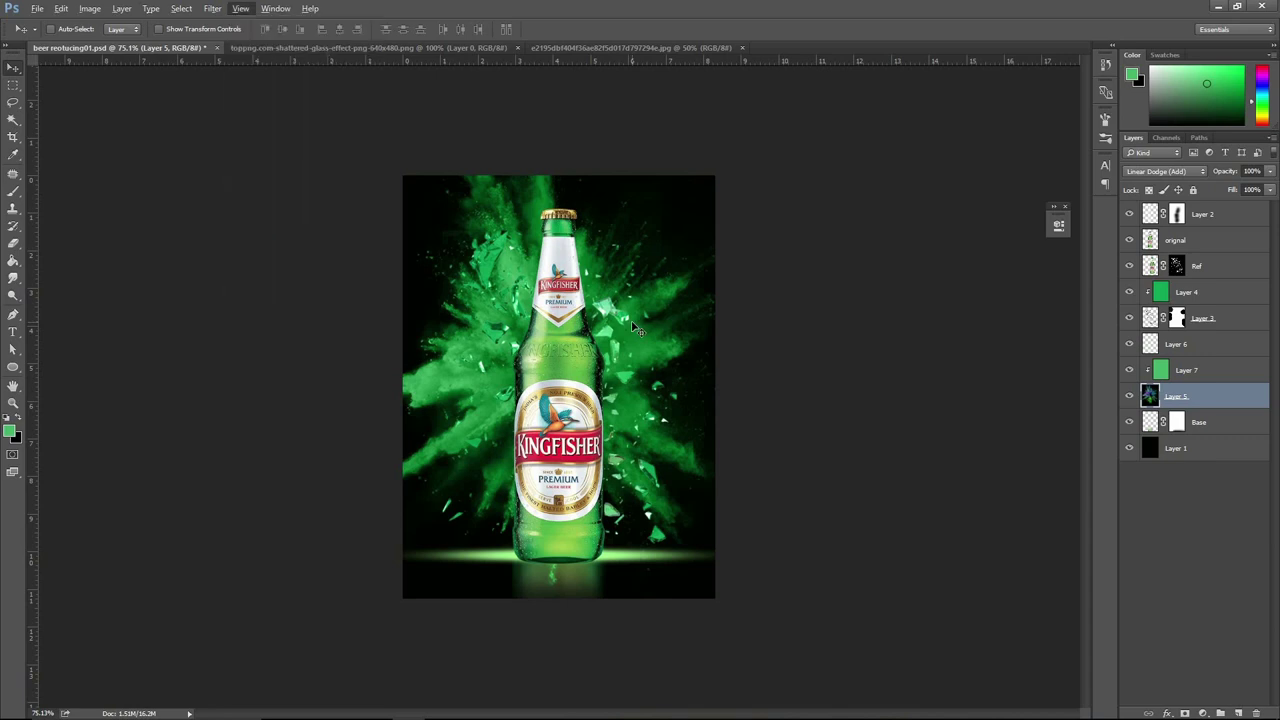
{"action": "key", "text": "alt+v"}
{"action": "left_click", "coordinate": [218, 180]}
{"action": "left_click_drag", "start_coordinate": [655, 362], "coordinate": [663, 407]}
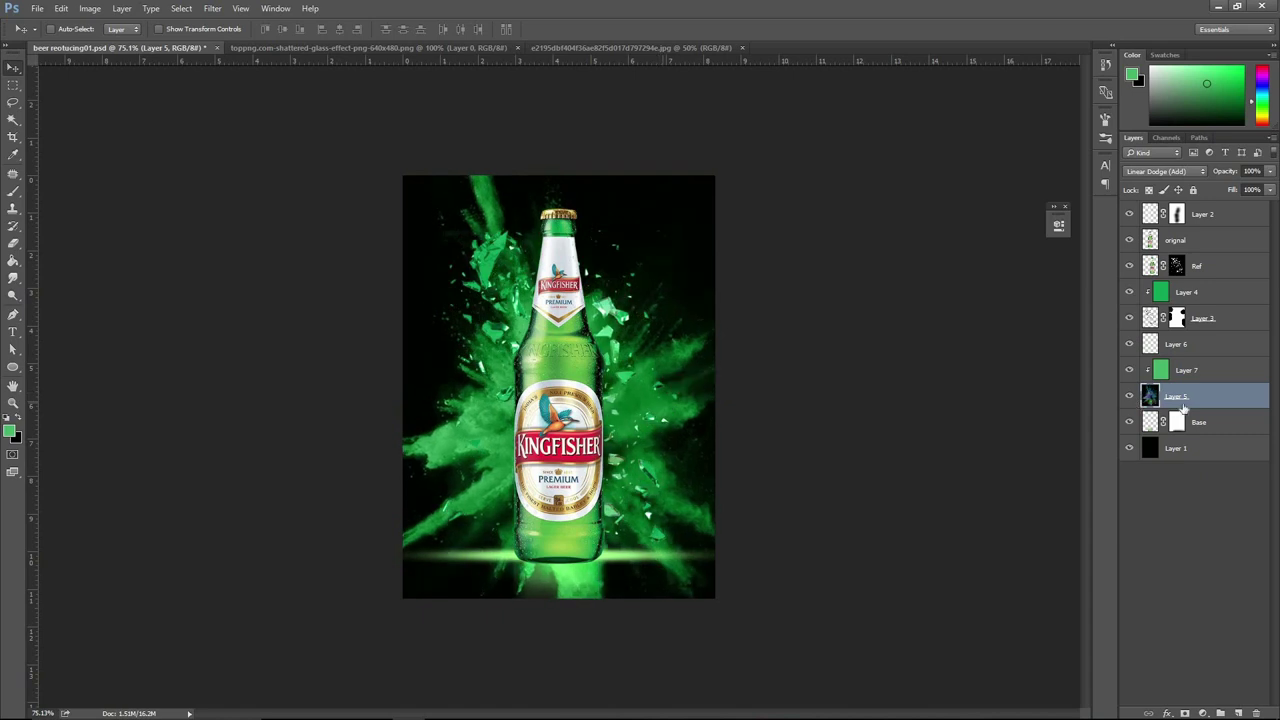
{"action": "left_click", "coordinate": [1185, 713]}
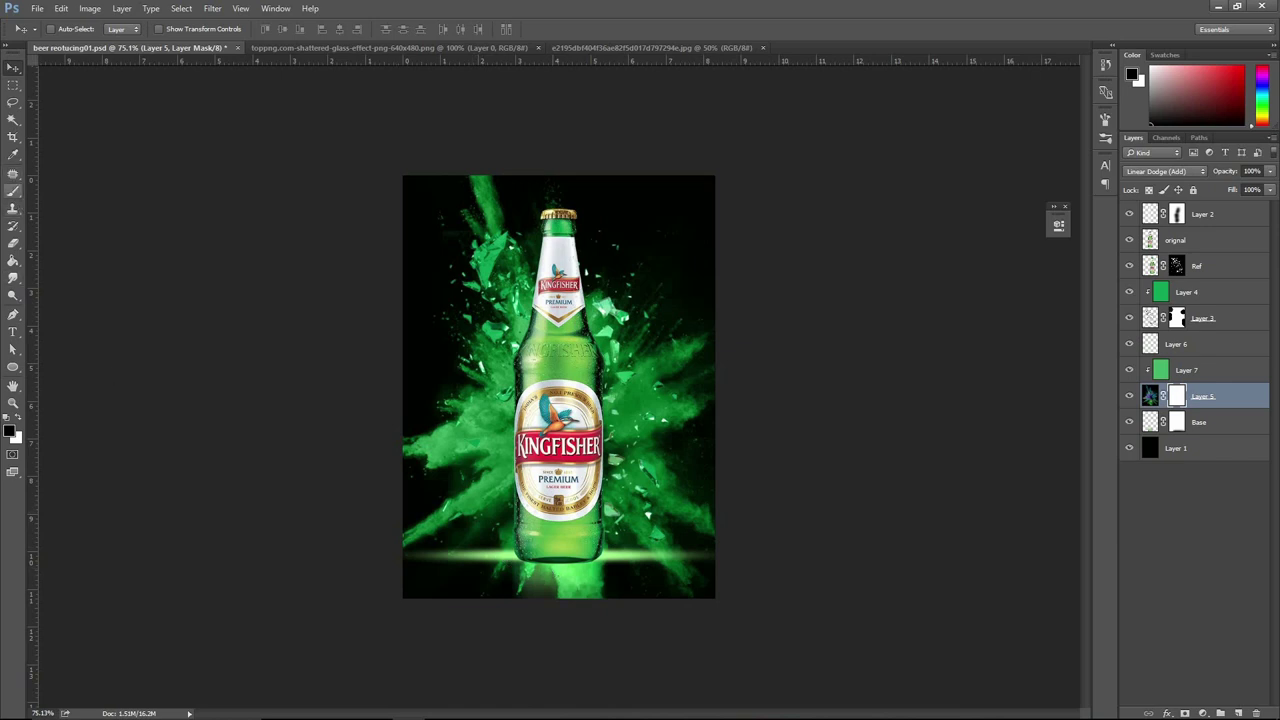
Brush out the green splash below the bottle on Layer 5's mask, then move Base directly beneath Ref.
{"action": "left_click", "coordinate": [13, 190]}
{"action": "right_click", "coordinate": [469, 559]}
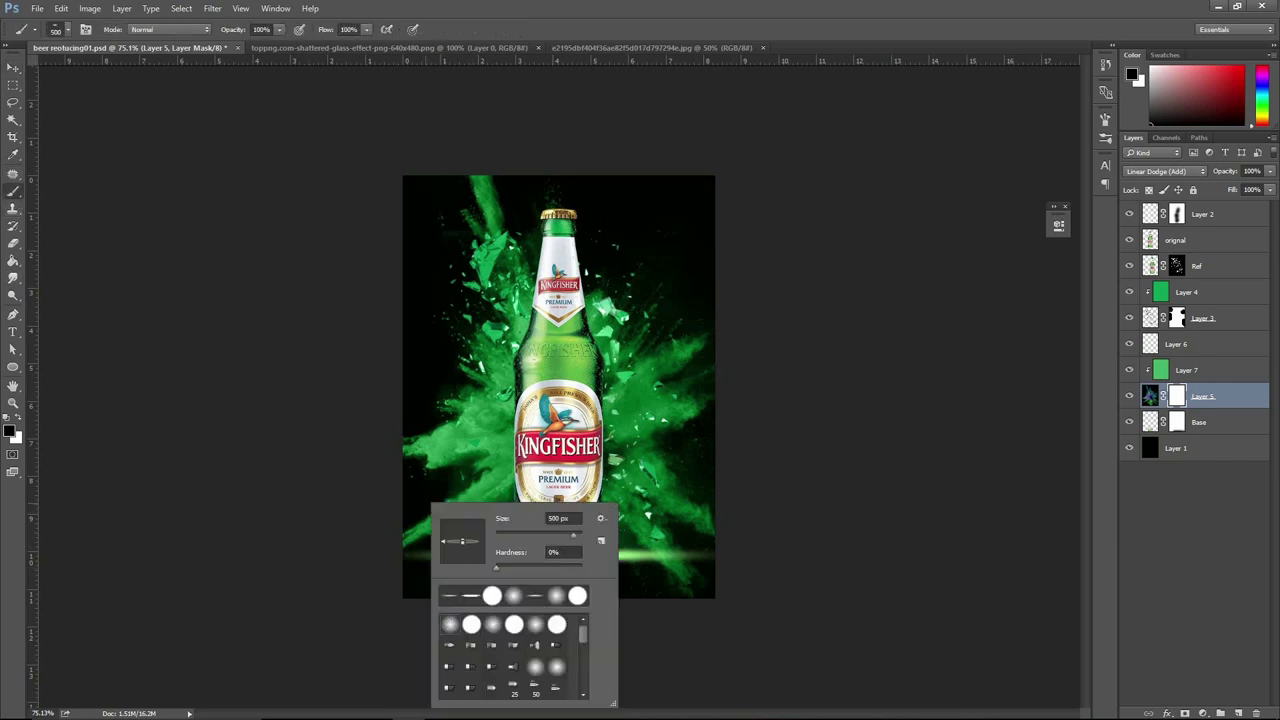
{"action": "key", "text": "Escape"}
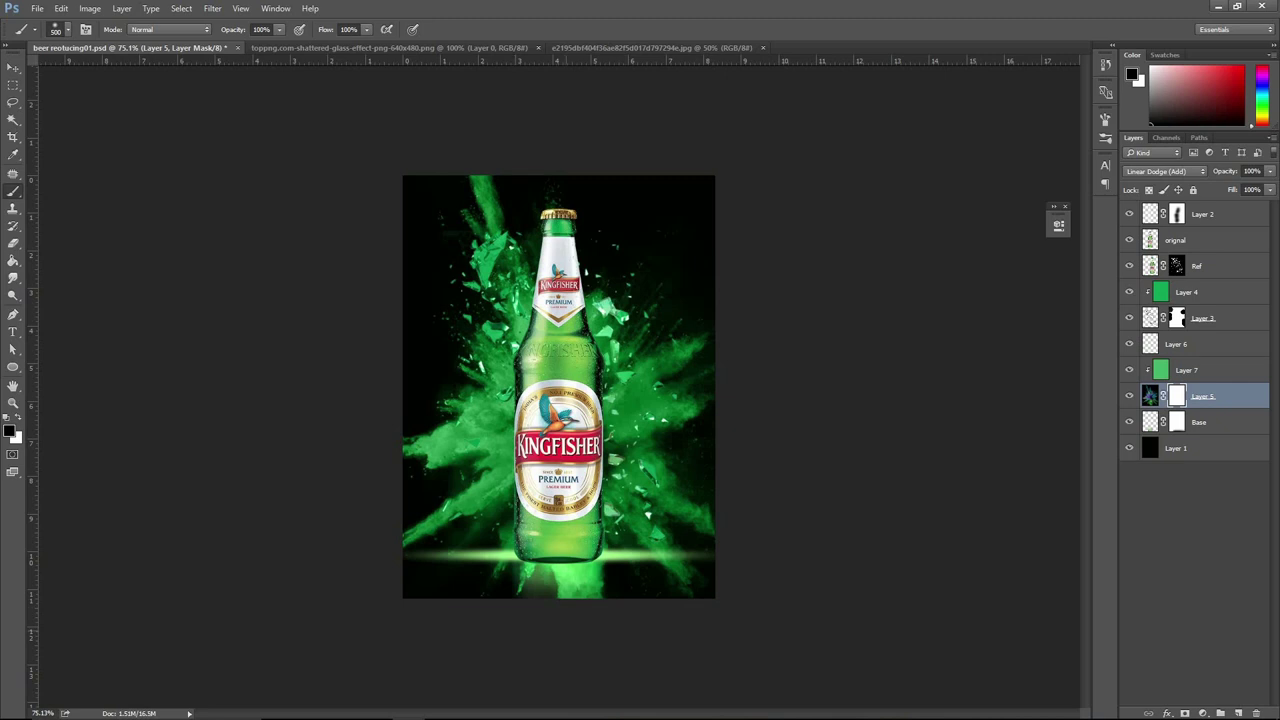
{"action": "key", "text": "bracketleft"}
{"action": "key", "text": "bracketleft"}
{"action": "key", "text": "bracketleft"}
{"action": "left_click_drag", "start_coordinate": [520, 575], "coordinate": [680, 570]}
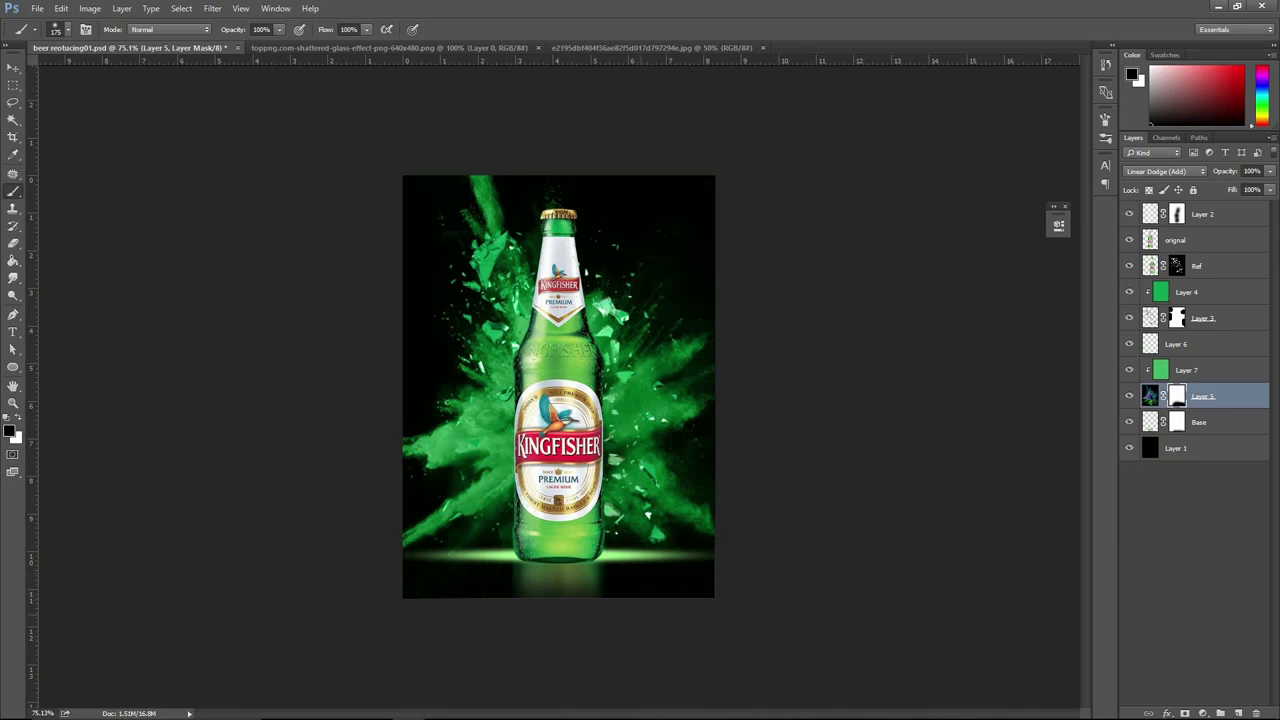
{"action": "left_click", "coordinate": [1237, 426]}
{"action": "mouse_move", "coordinate": [1237, 426]}
{"action": "left_mouse_down"}
{"action": "mouse_move", "coordinate": [1256, 271]}
{"action": "mouse_move", "coordinate": [1225, 288]}
{"action": "left_mouse_up"}
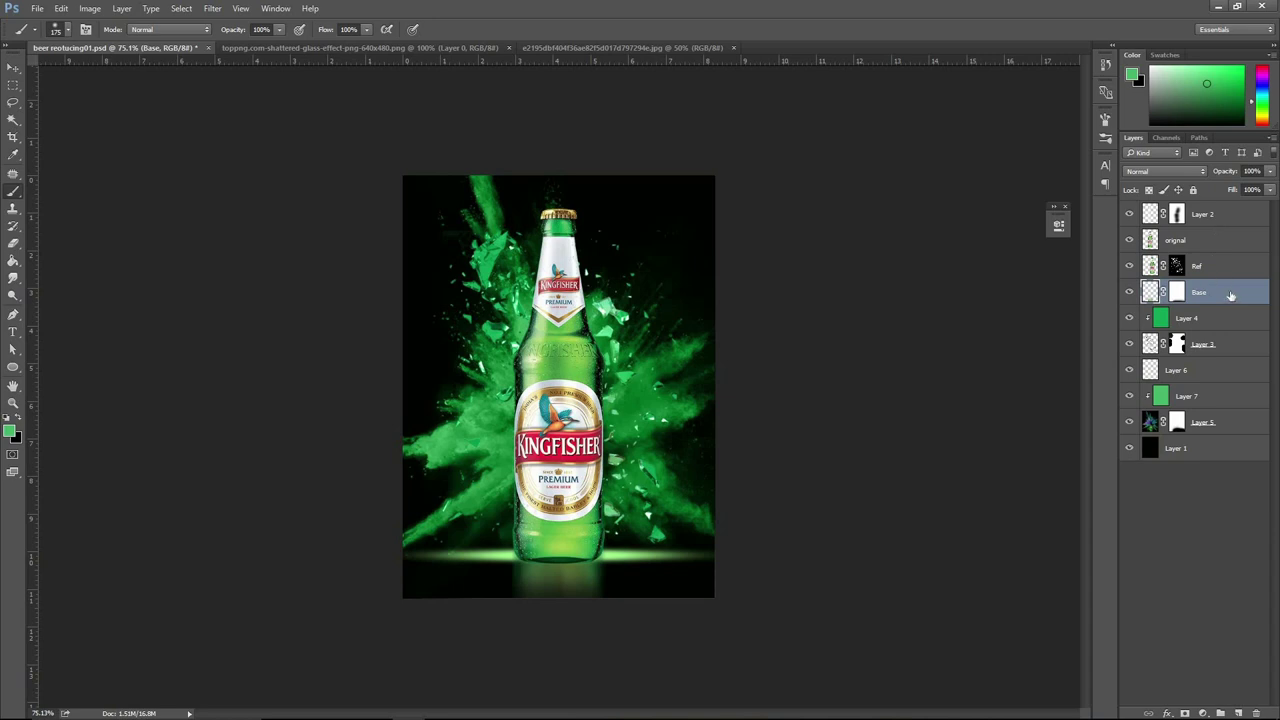
Duplicate Base, merge the copy down applying its mask, then merge Base and Base copy together.
{"action": "key", "text": "ctrl+j"}
{"action": "key", "text": "ctrl+j"}
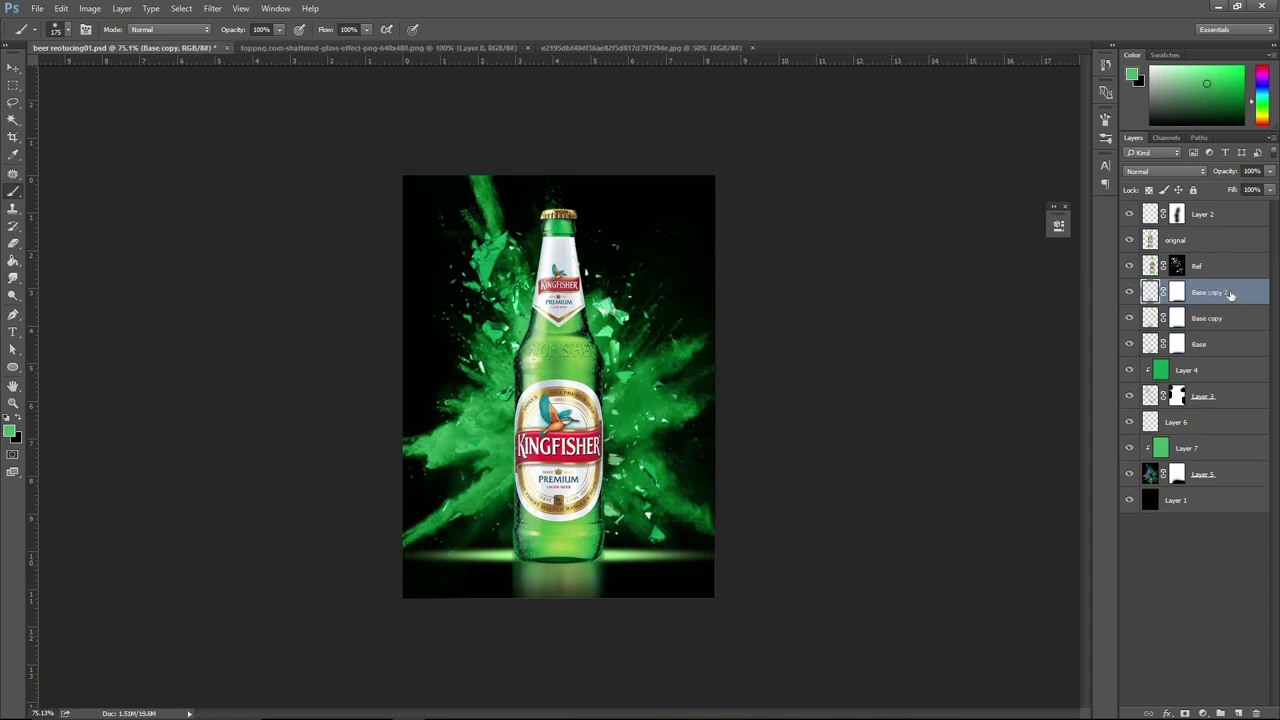
{"action": "key", "text": "ctrl+e"}
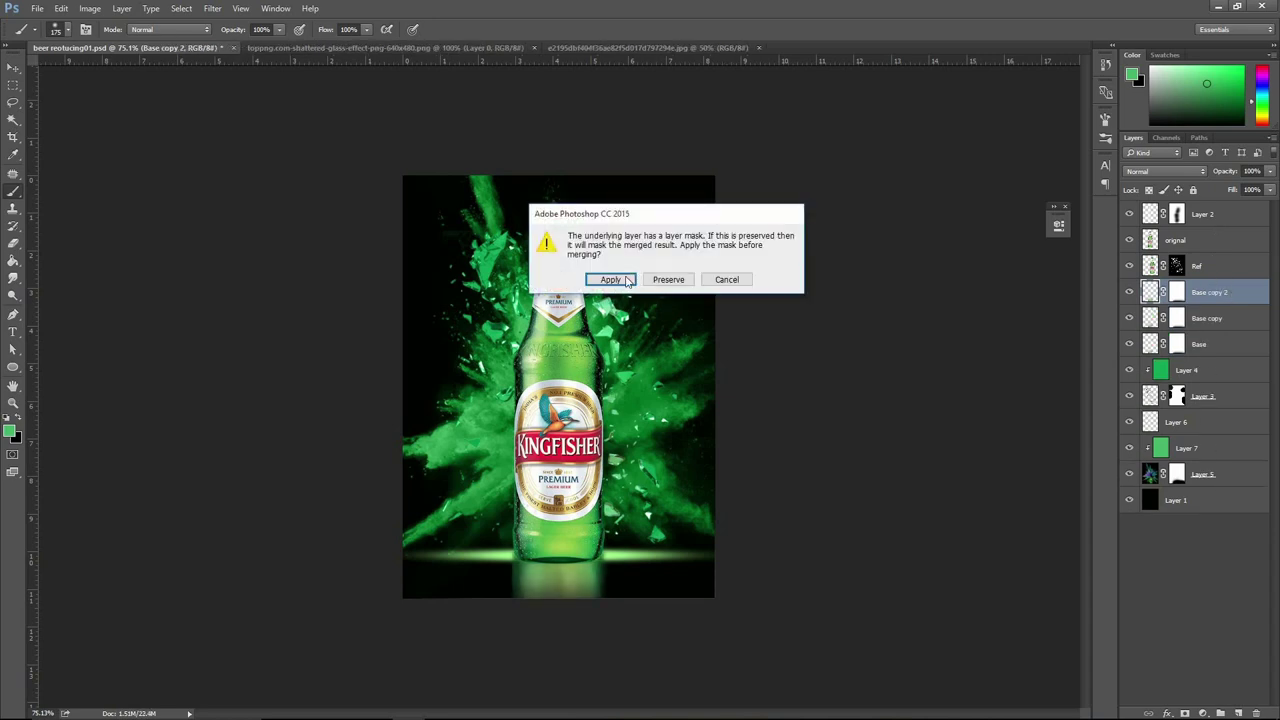
{"action": "left_click", "coordinate": [609, 279]}
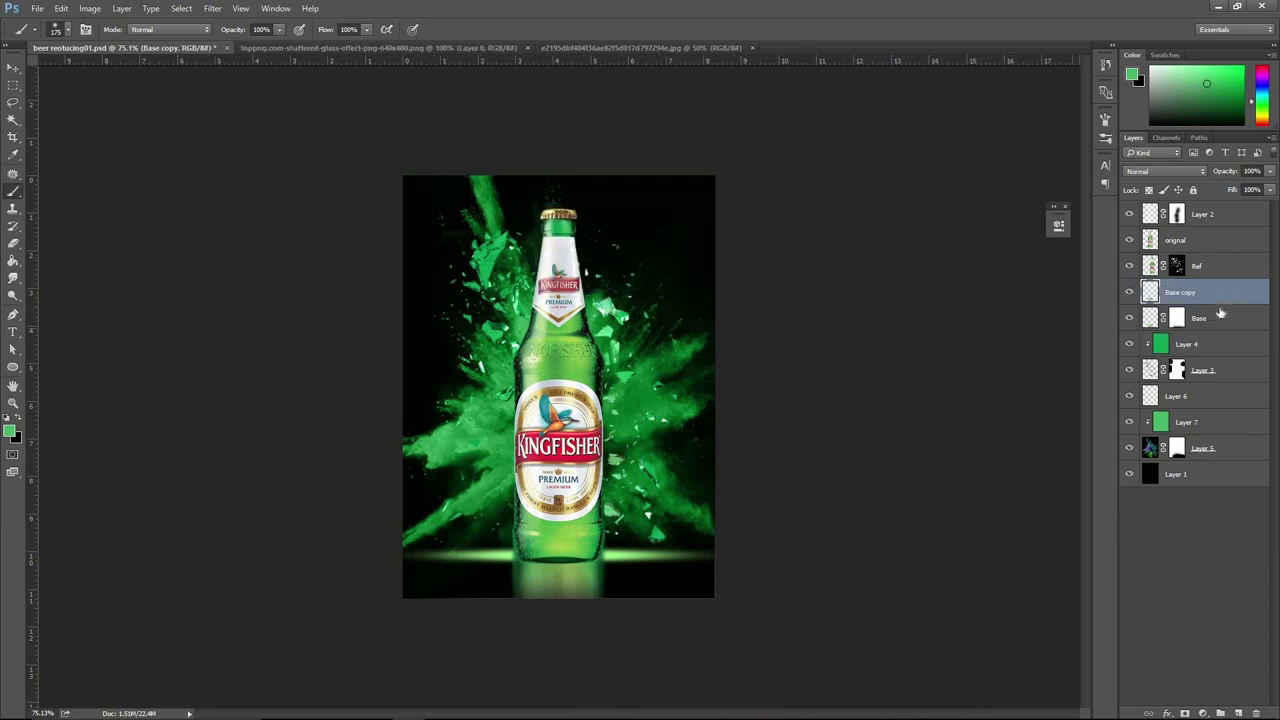
{"action": "left_click", "coordinate": [1203, 320], "text": "shift"}
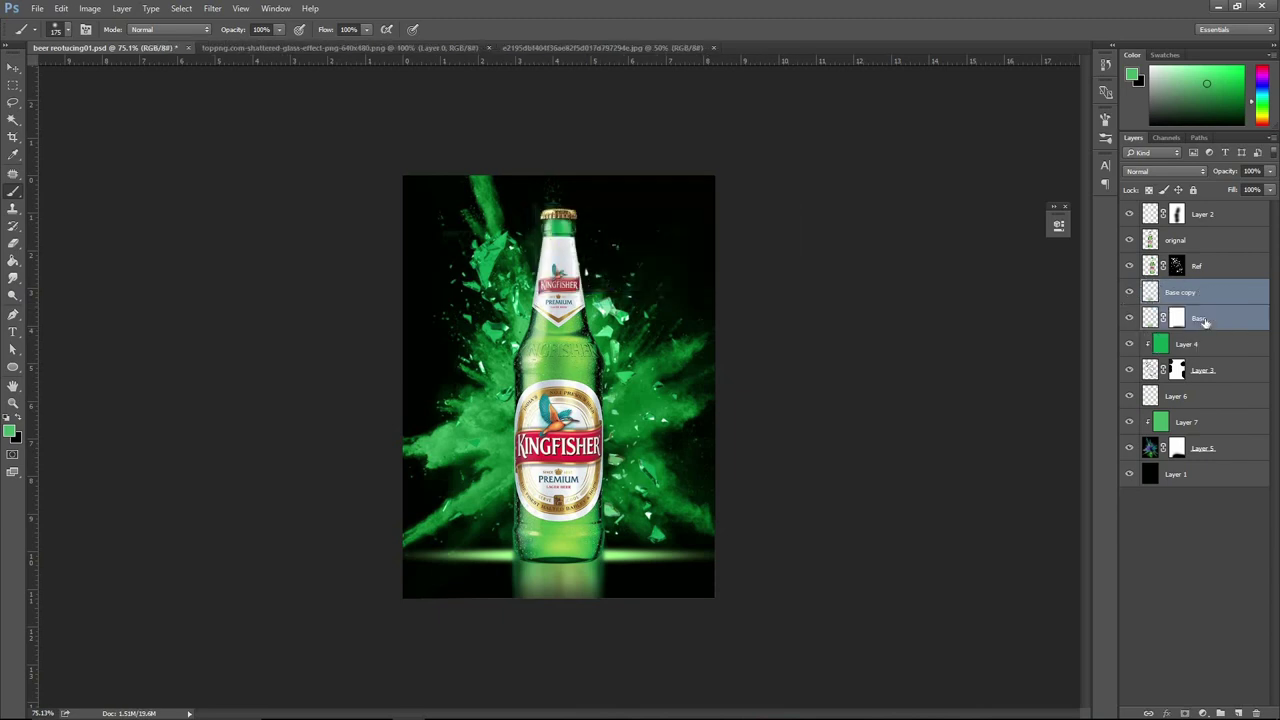
{"action": "right_click", "coordinate": [1224, 305]}
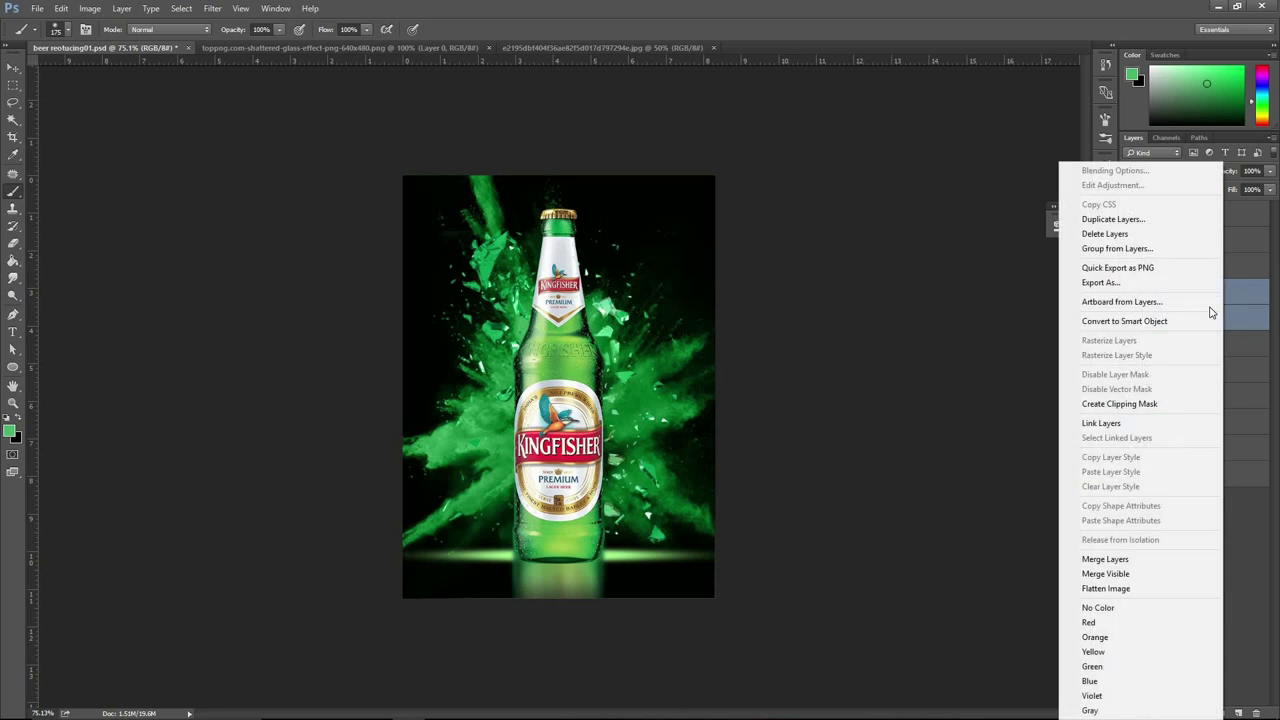
{"action": "left_click", "coordinate": [1105, 559]}
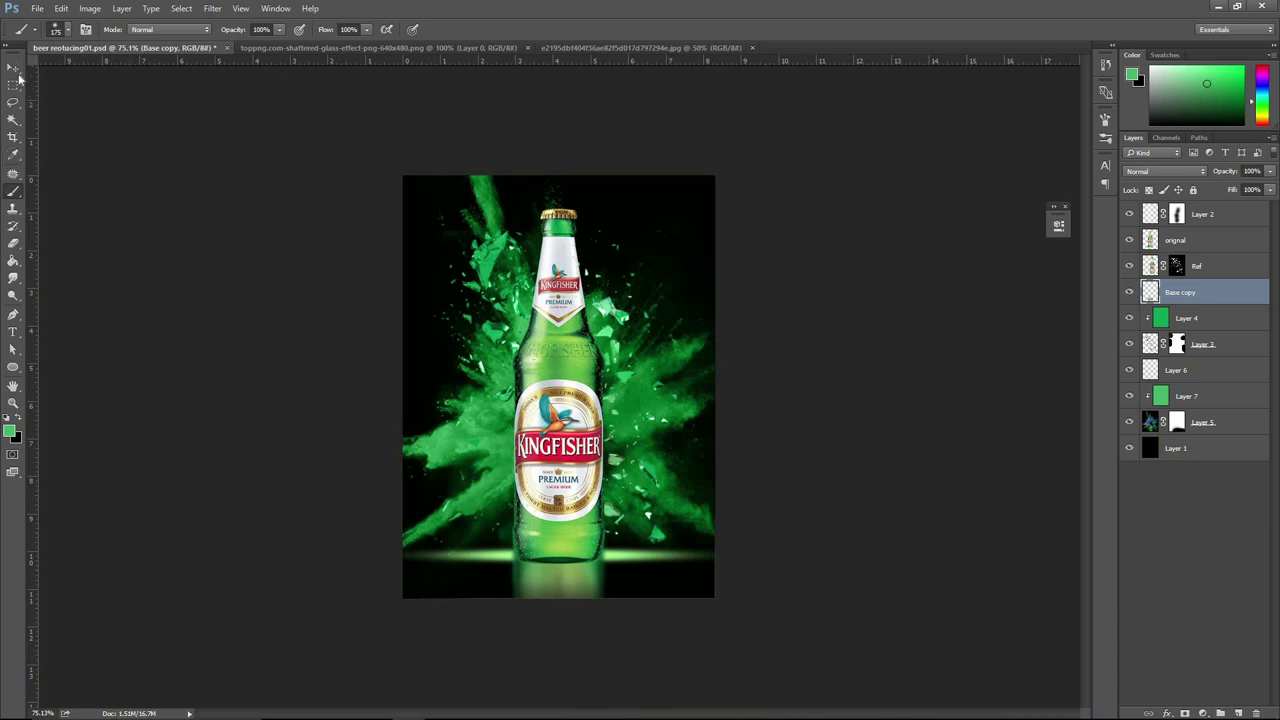
{"action": "left_click", "coordinate": [12, 70]}
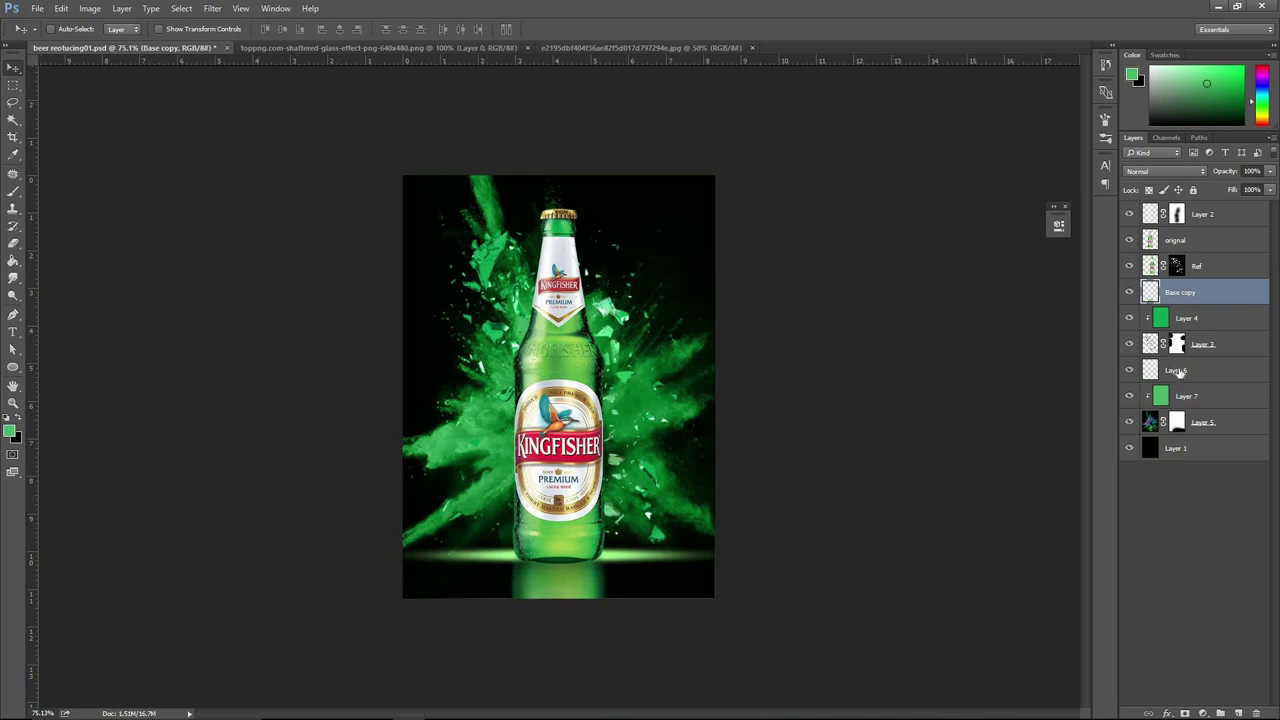
Stretch Layer 6's green glow taller and shift it lower beneath the bottle.
{"action": "left_click", "coordinate": [1179, 371]}
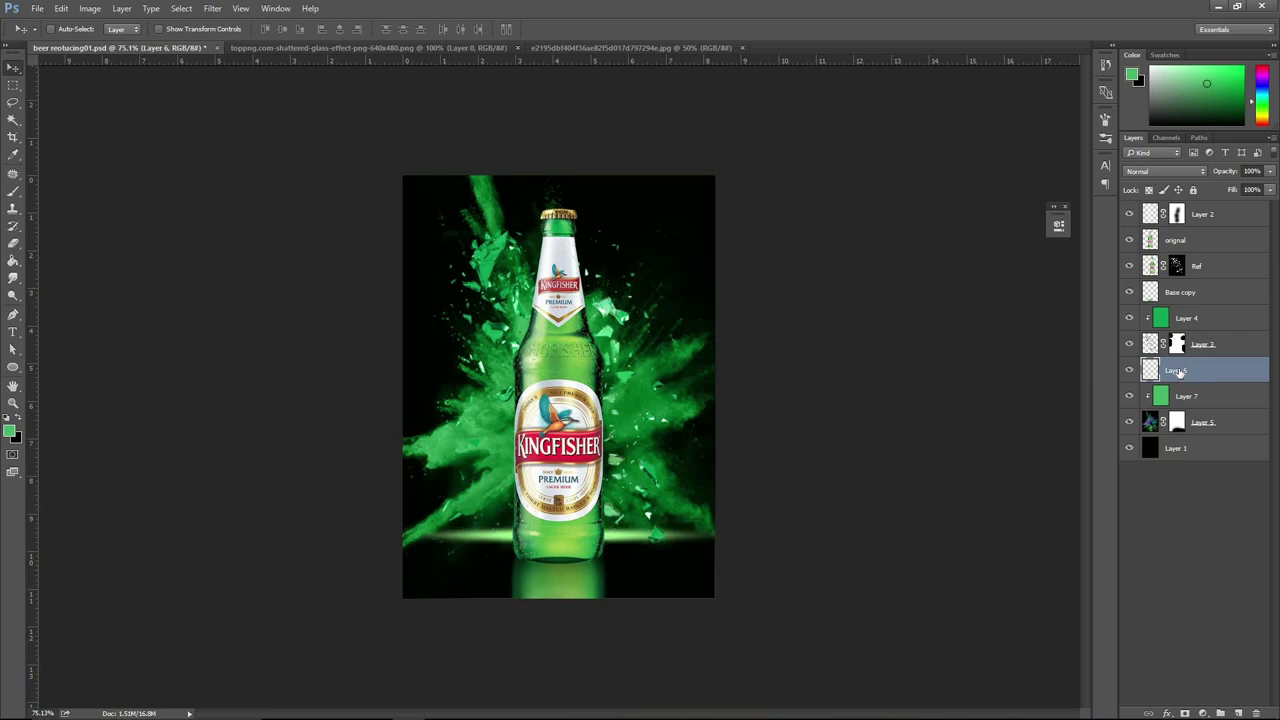
{"action": "key", "text": "ctrl+t"}
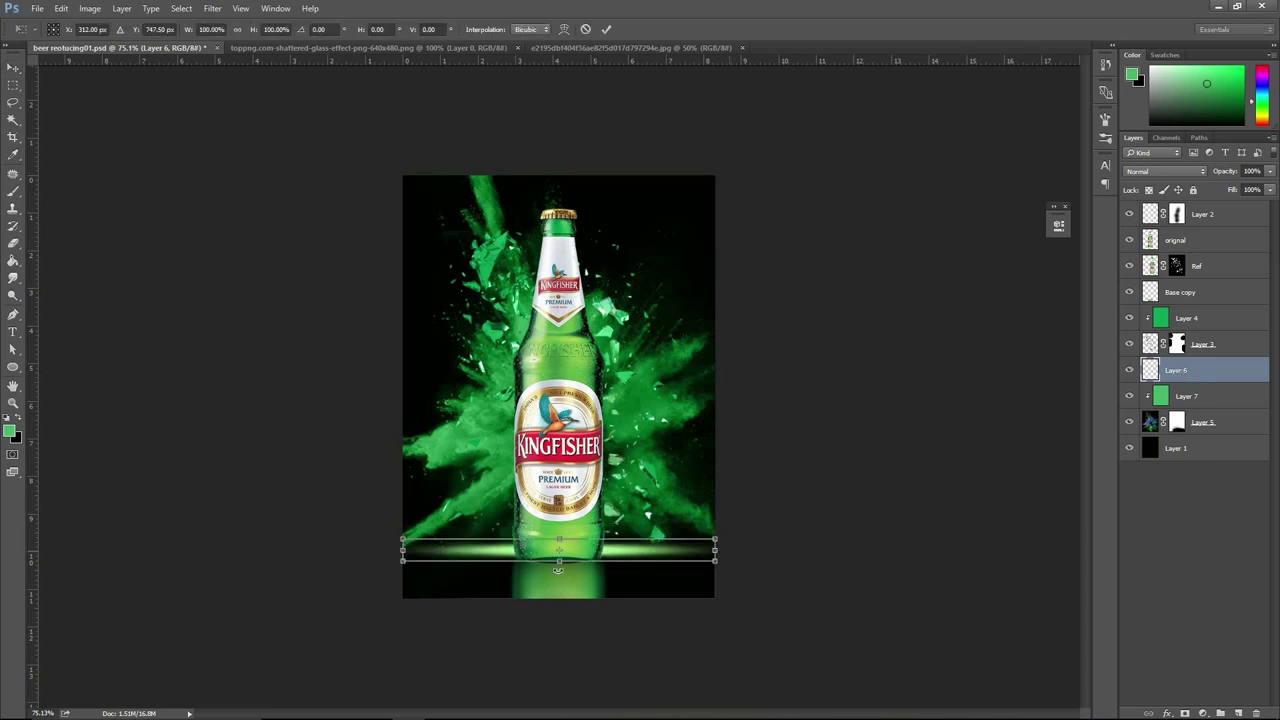
{"action": "left_click_drag", "start_coordinate": [553, 595], "coordinate": [623, 569]}
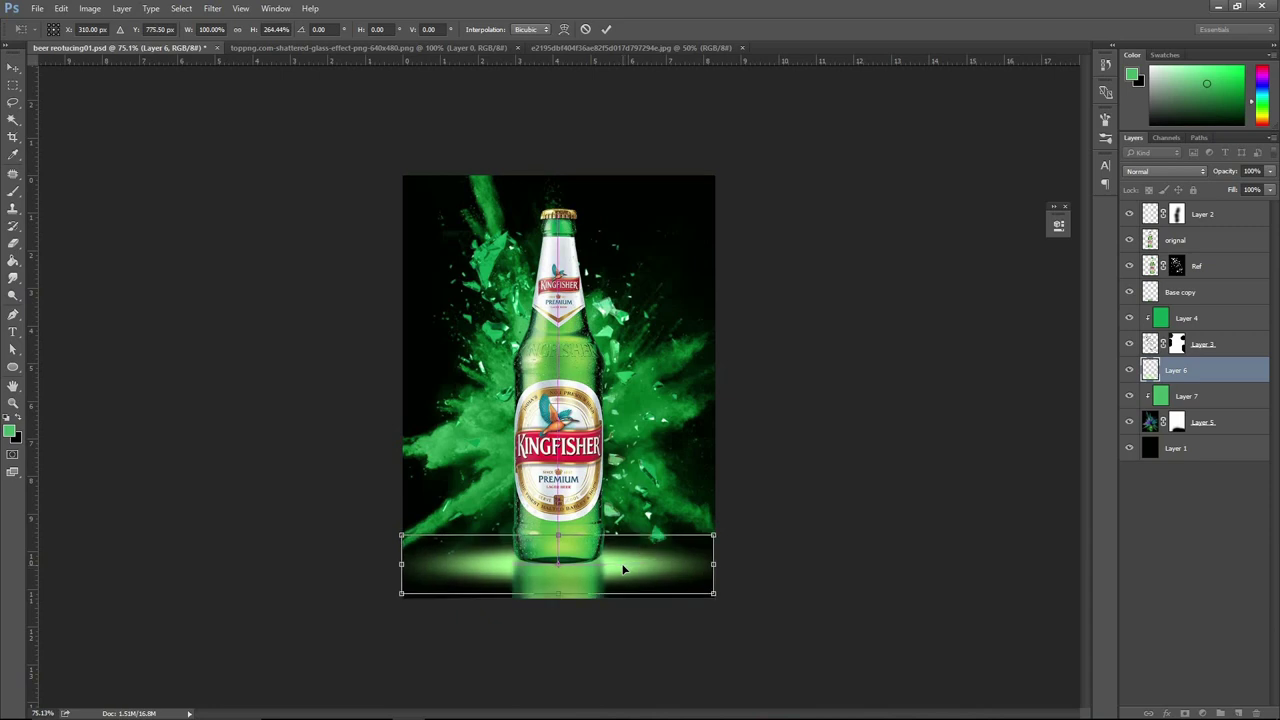
{"action": "key", "text": "Return"}
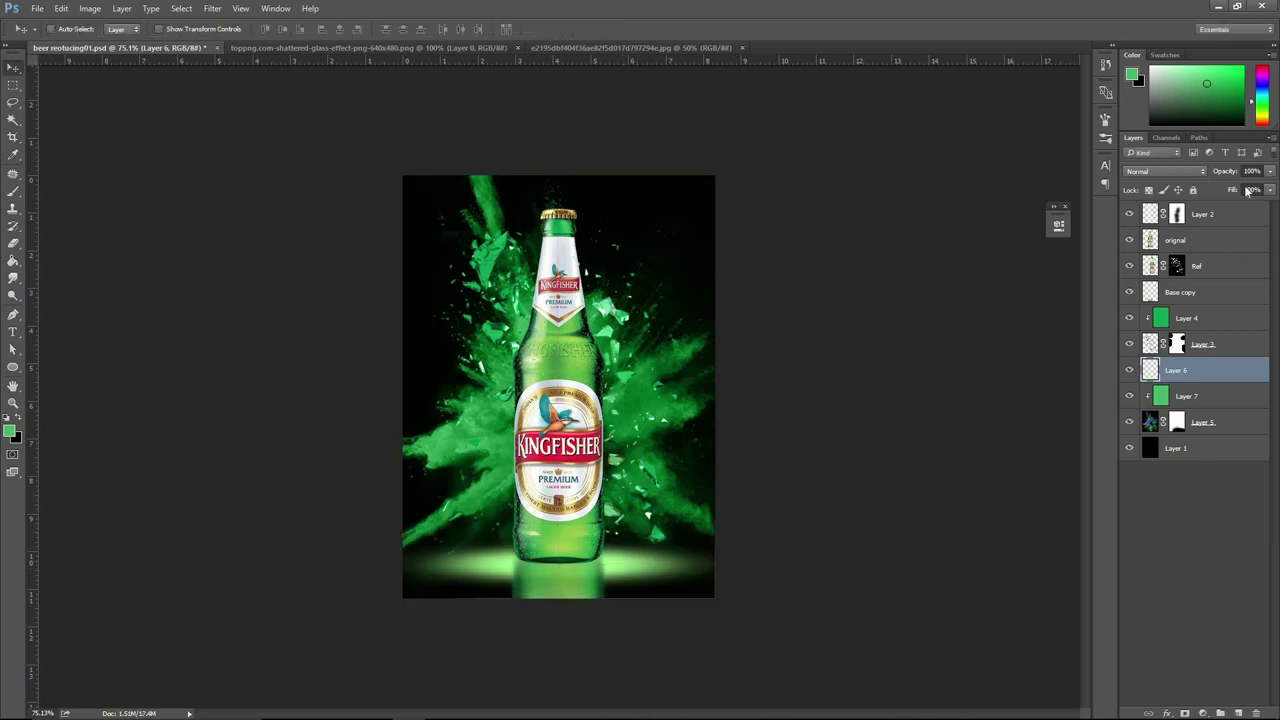
Set the glow layer's opacity to 48%, then select Layer 5 and zoom out.
{"action": "left_click_drag", "start_coordinate": [1269, 171], "coordinate": [1232, 187]}
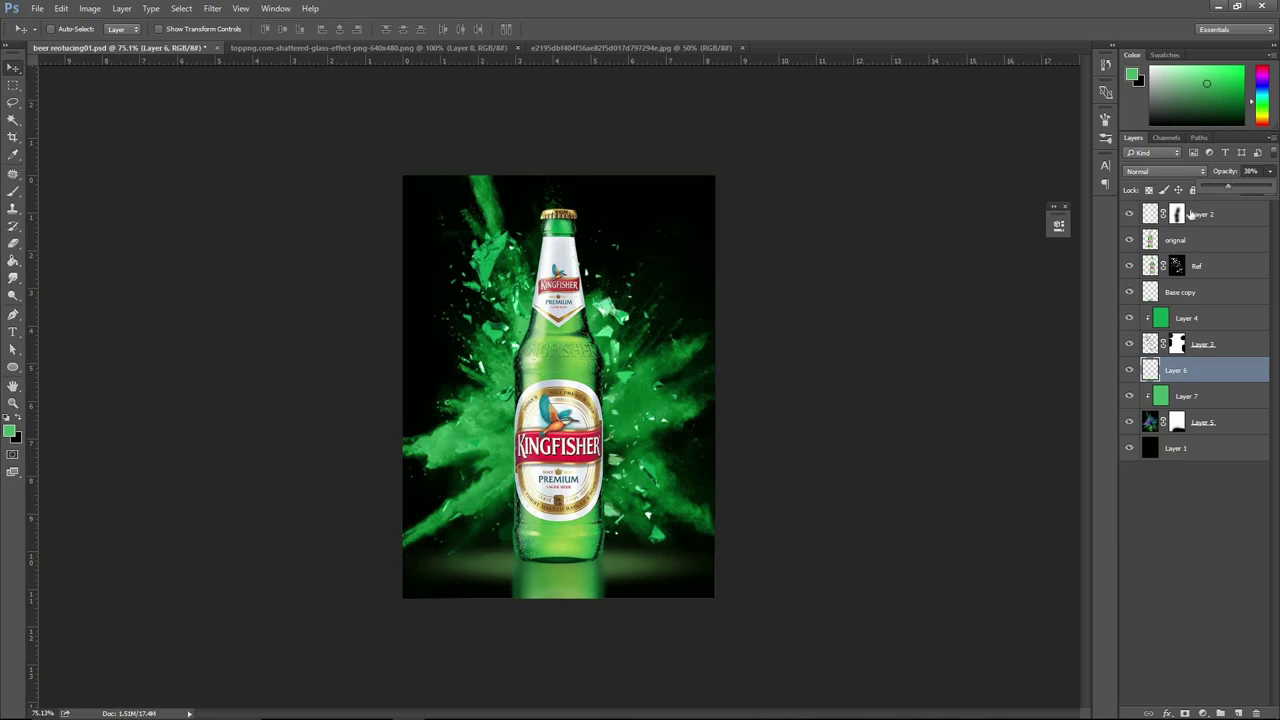
{"action": "left_click_drag", "start_coordinate": [1190, 213], "coordinate": [1212, 224]}
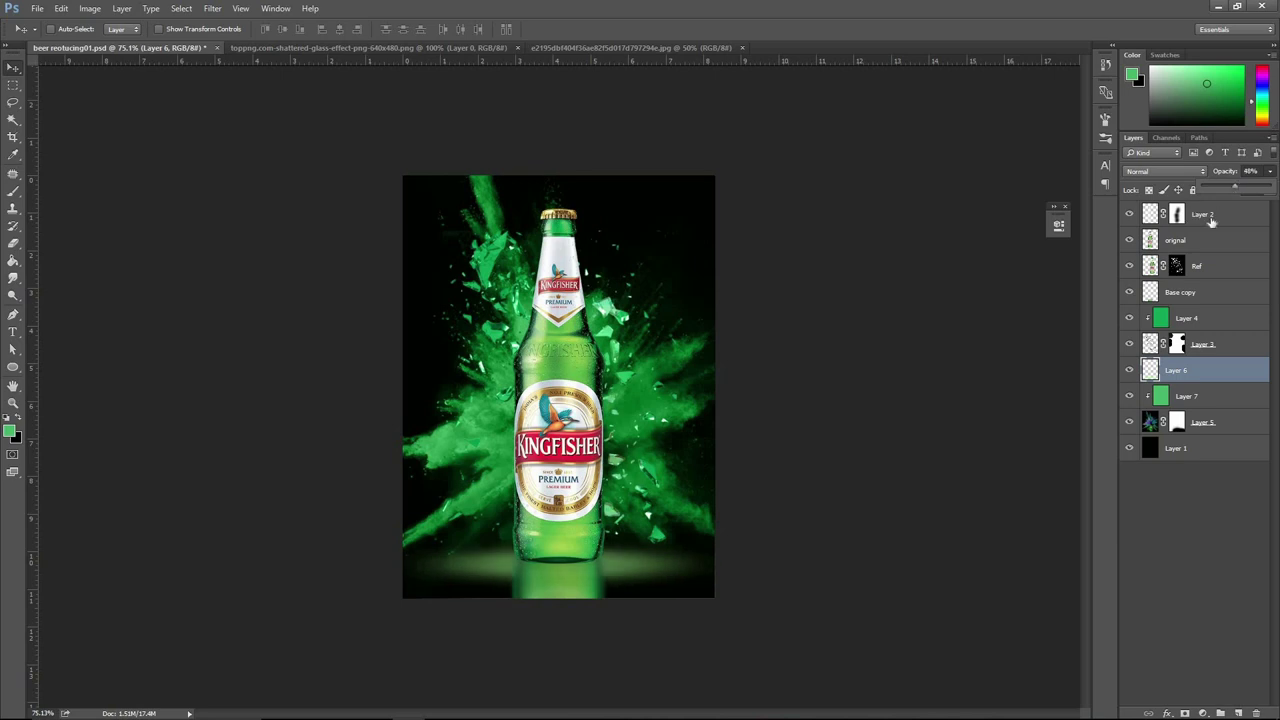
{"action": "left_click", "coordinate": [1226, 421]}
{"action": "left_click", "coordinate": [1226, 421]}
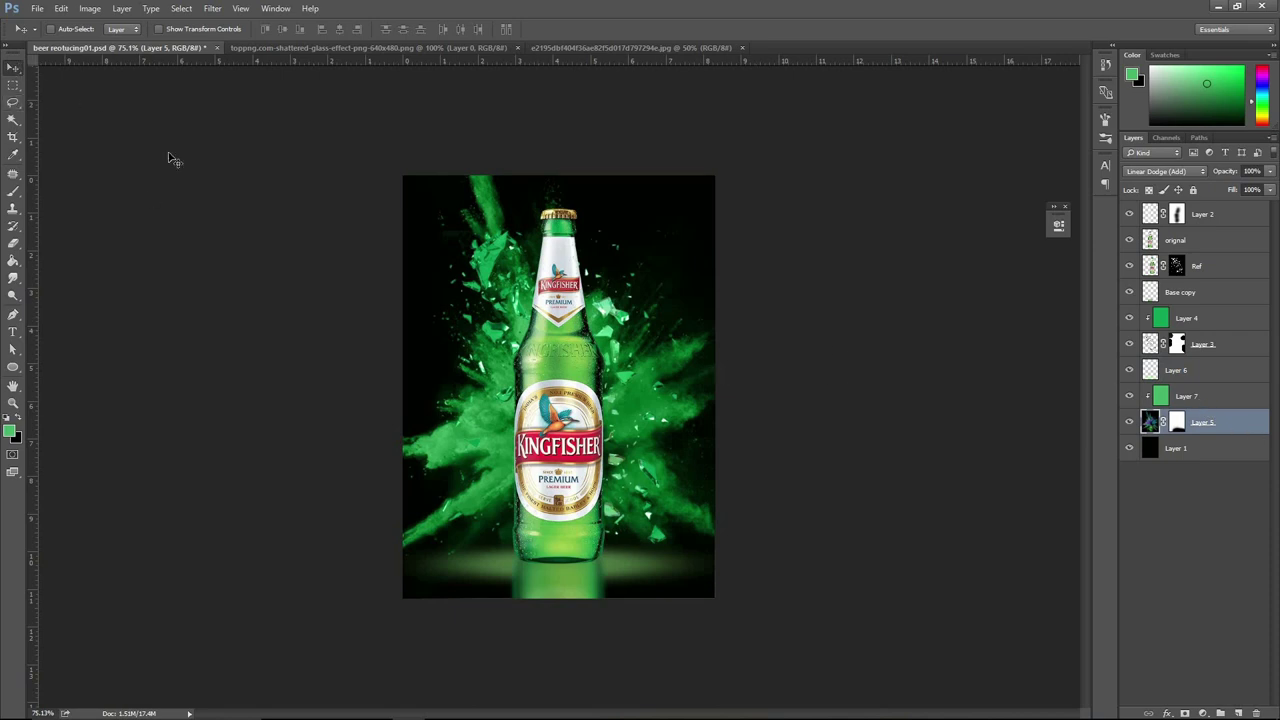
{"action": "key", "text": "ctrl"}
{"action": "key", "text": "ctrl+t"}
{"action": "key", "text": "ctrl+minus"}
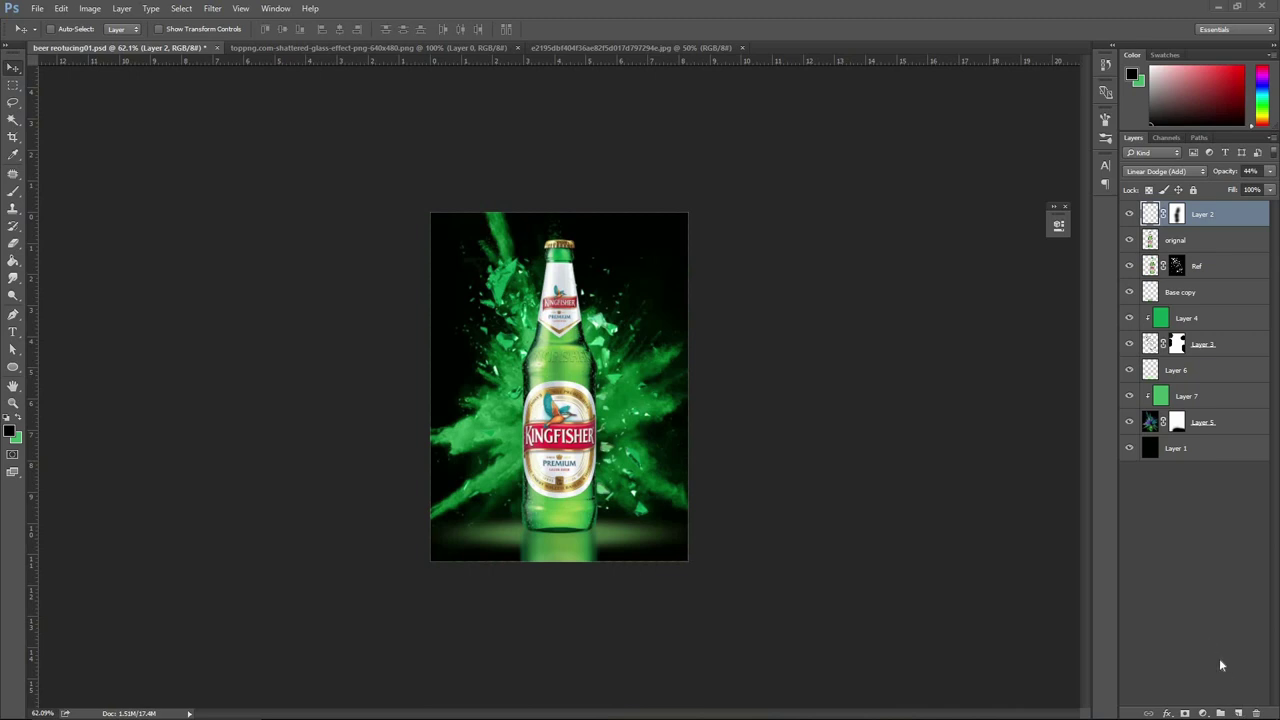
Render a Lens Flare on a new black-filled Layer 8 and blend it with Linear Dodge (Add).
{"action": "left_click", "coordinate": [1238, 713]}
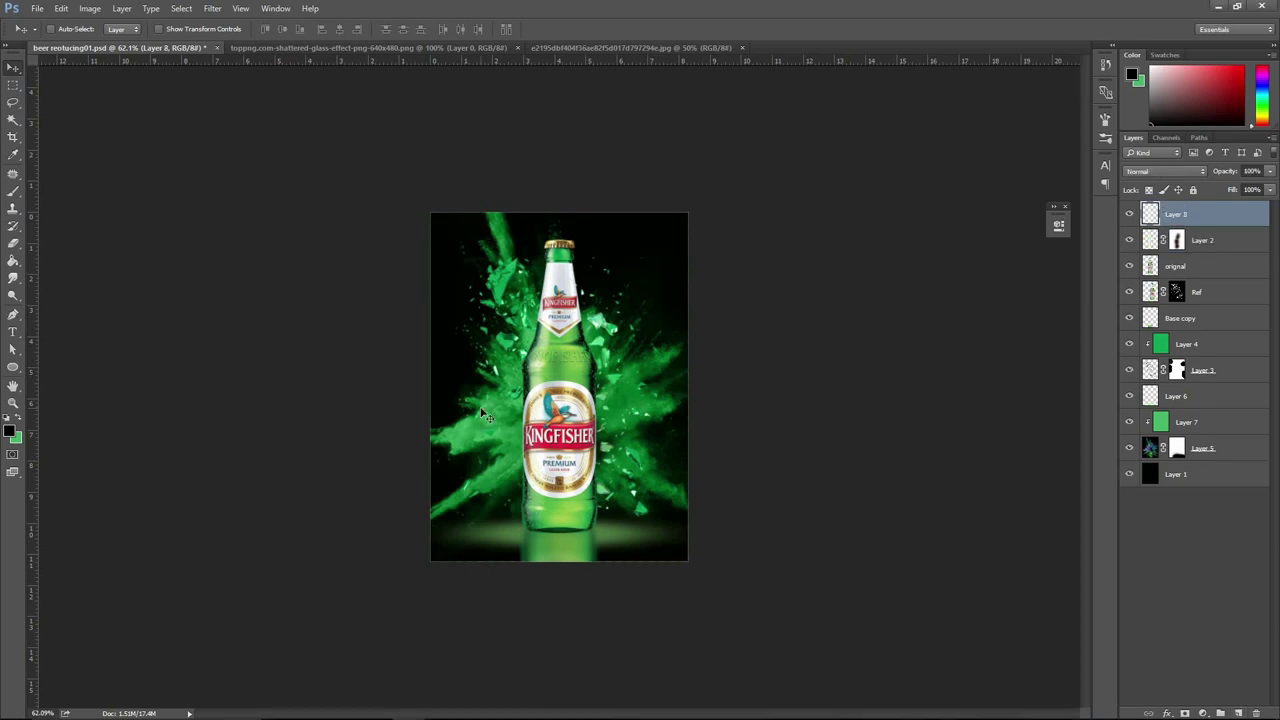
{"action": "key", "text": "alt+BackSpace"}
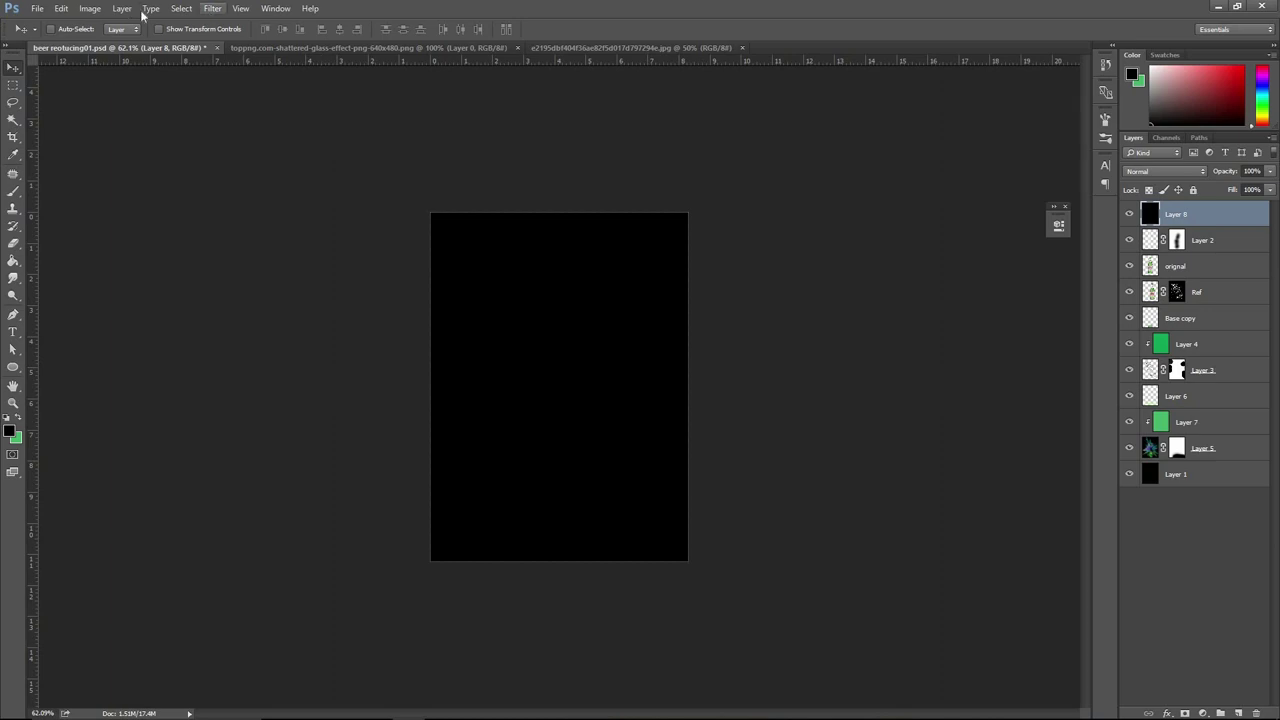
{"action": "left_click", "coordinate": [213, 10]}
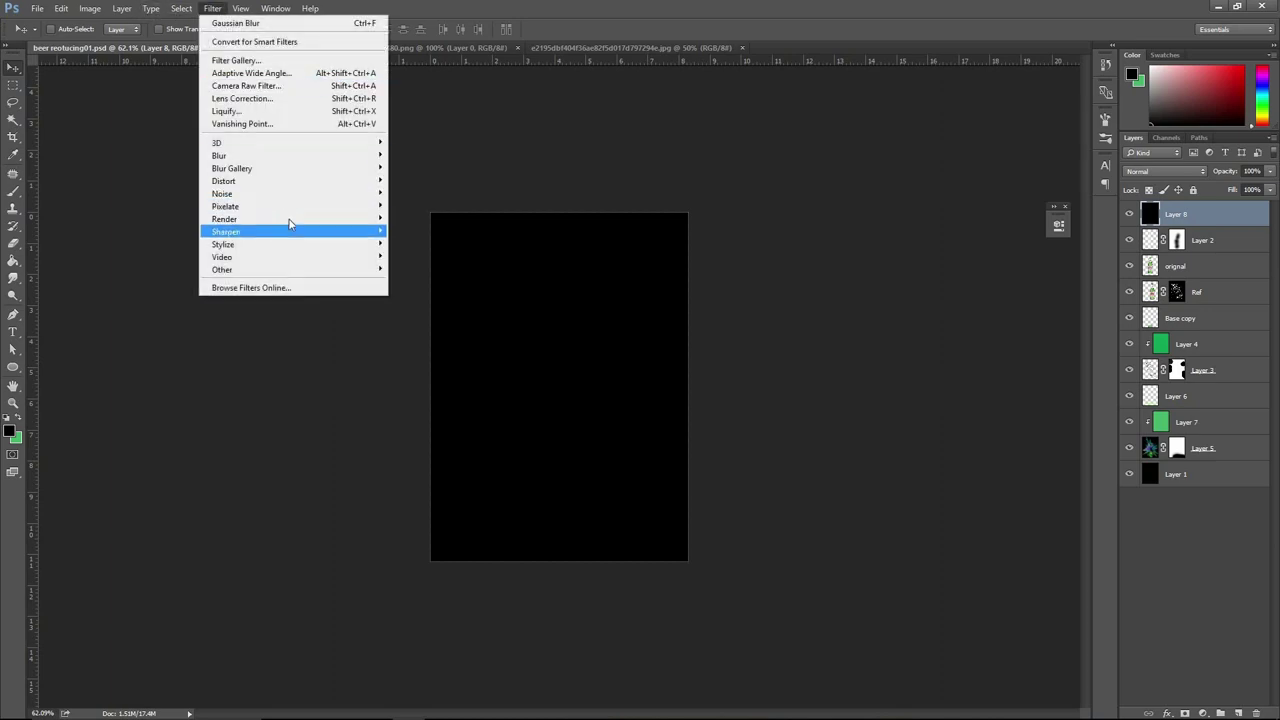
{"action": "mouse_move", "coordinate": [225, 219]}
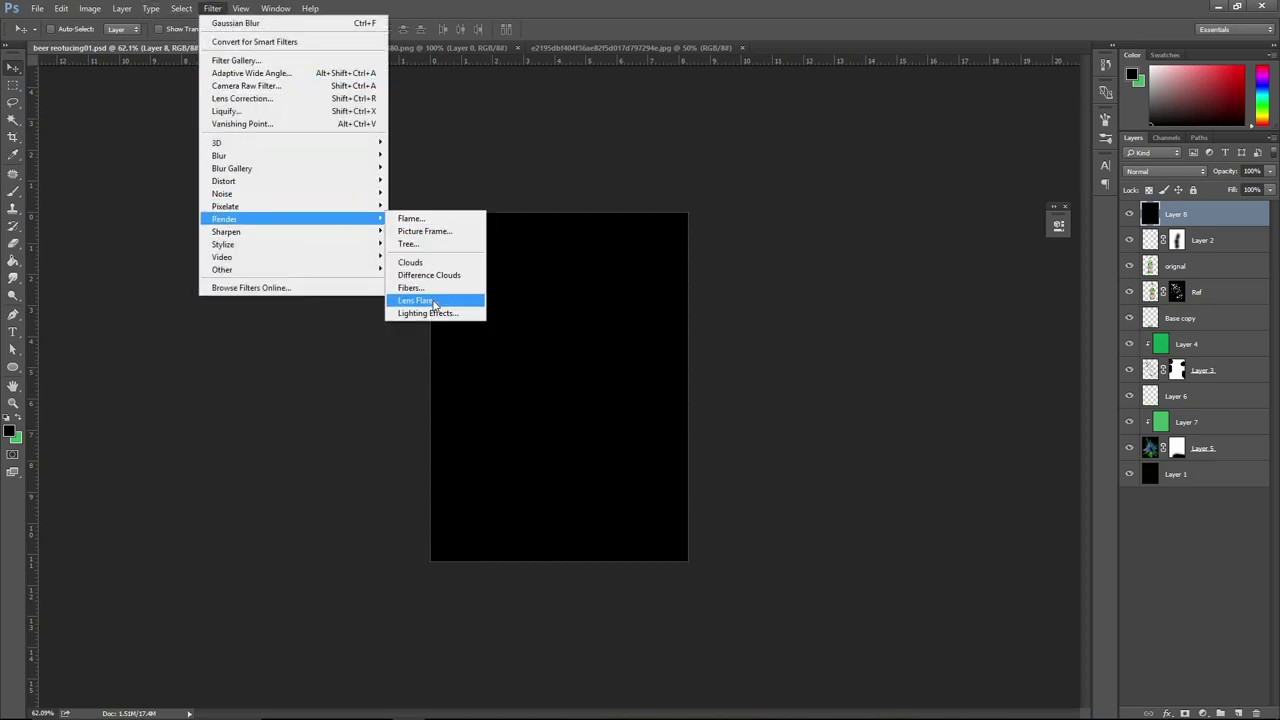
{"action": "left_click", "coordinate": [446, 301]}
{"action": "left_click_drag", "start_coordinate": [576, 366], "coordinate": [560, 367]}
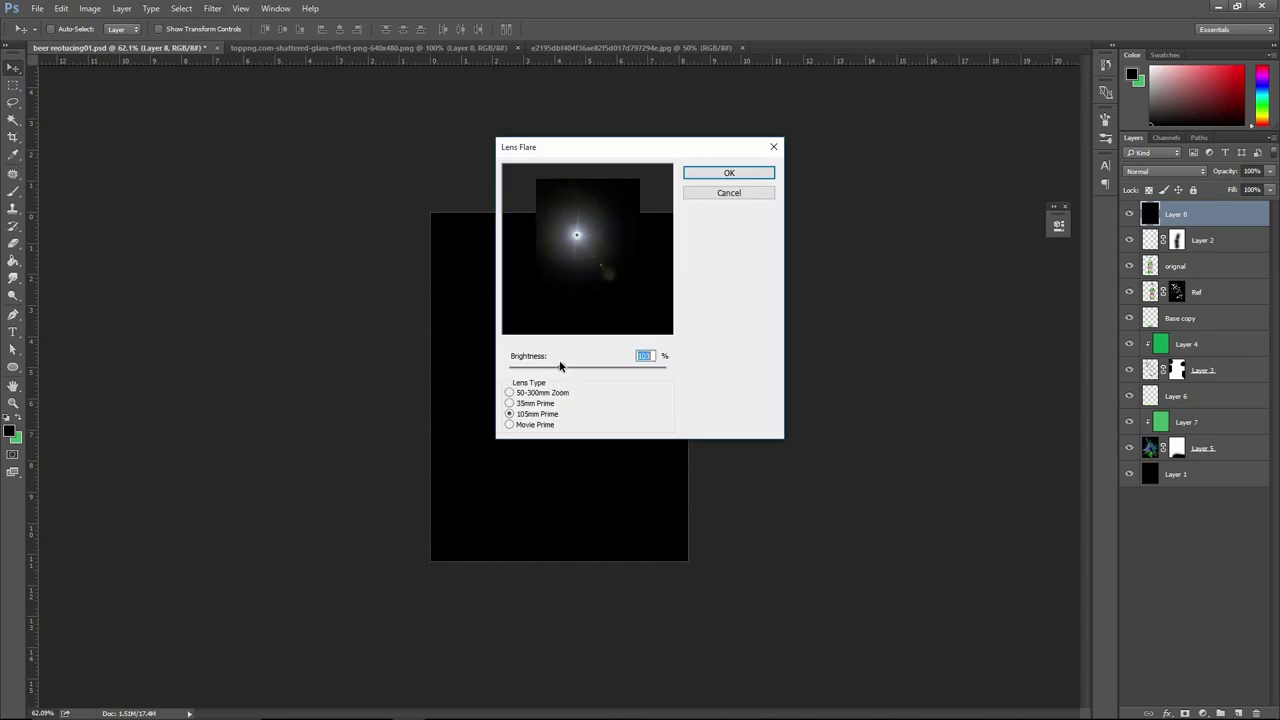
{"action": "left_click", "coordinate": [761, 175]}
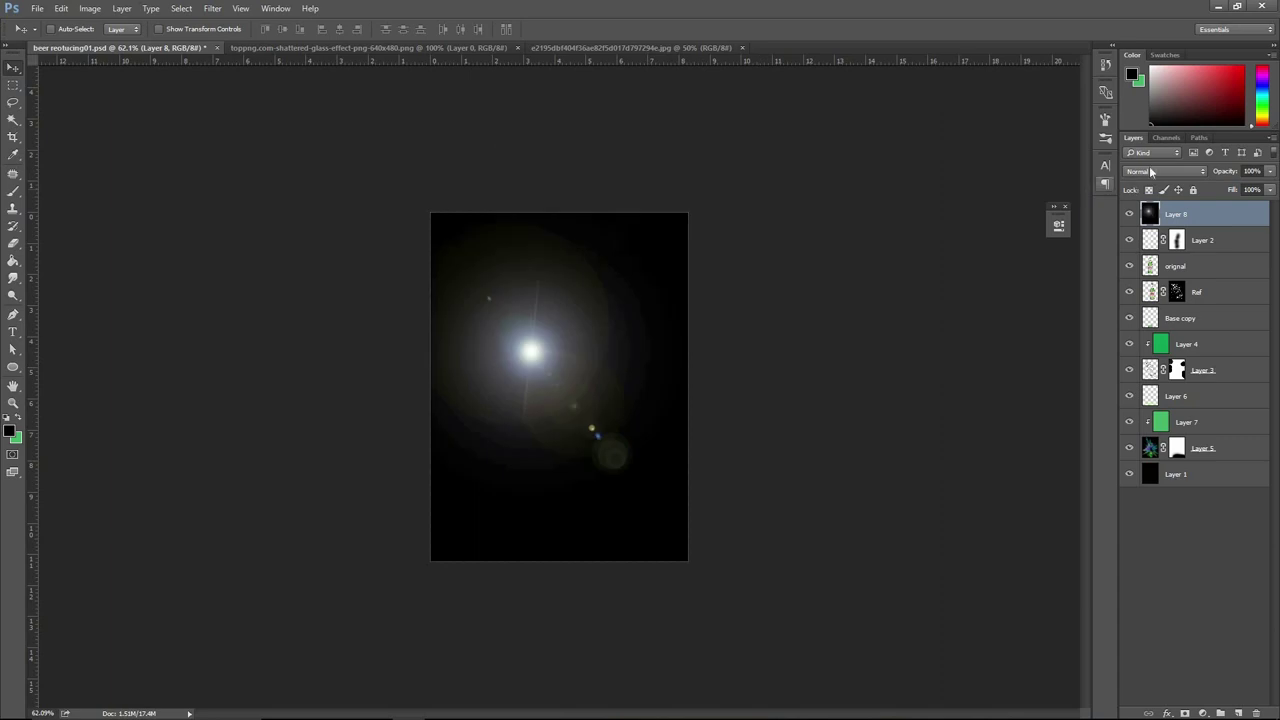
{"action": "left_click", "coordinate": [1165, 171]}
{"action": "key", "text": "Return"}
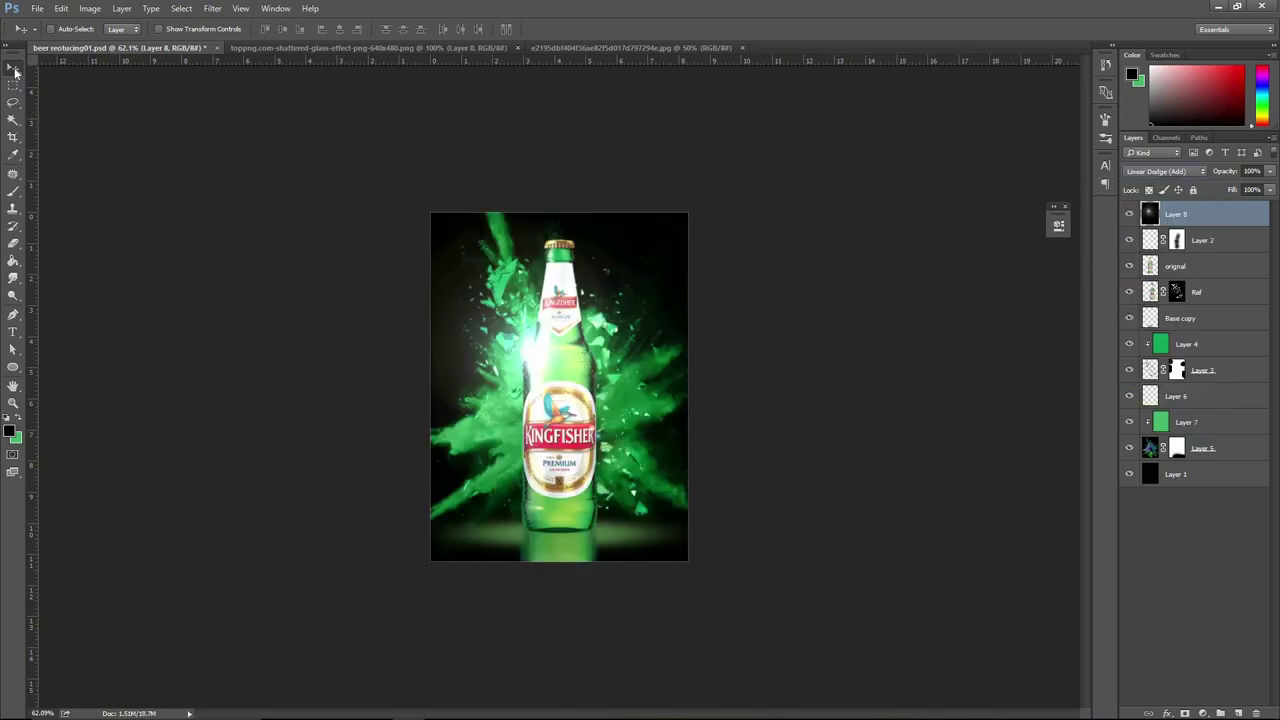
Place Layer 8 between Base copy and Layer 4 and settle the flare above the bottle neck.
{"action": "mouse_move", "coordinate": [546, 358]}
{"action": "left_mouse_down"}
{"action": "mouse_move", "coordinate": [549, 252]}
{"action": "mouse_move", "coordinate": [545, 280]}
{"action": "mouse_move", "coordinate": [542, 268]}
{"action": "left_mouse_up"}
{"action": "left_click_drag", "start_coordinate": [1220, 242], "coordinate": [1243, 334]}
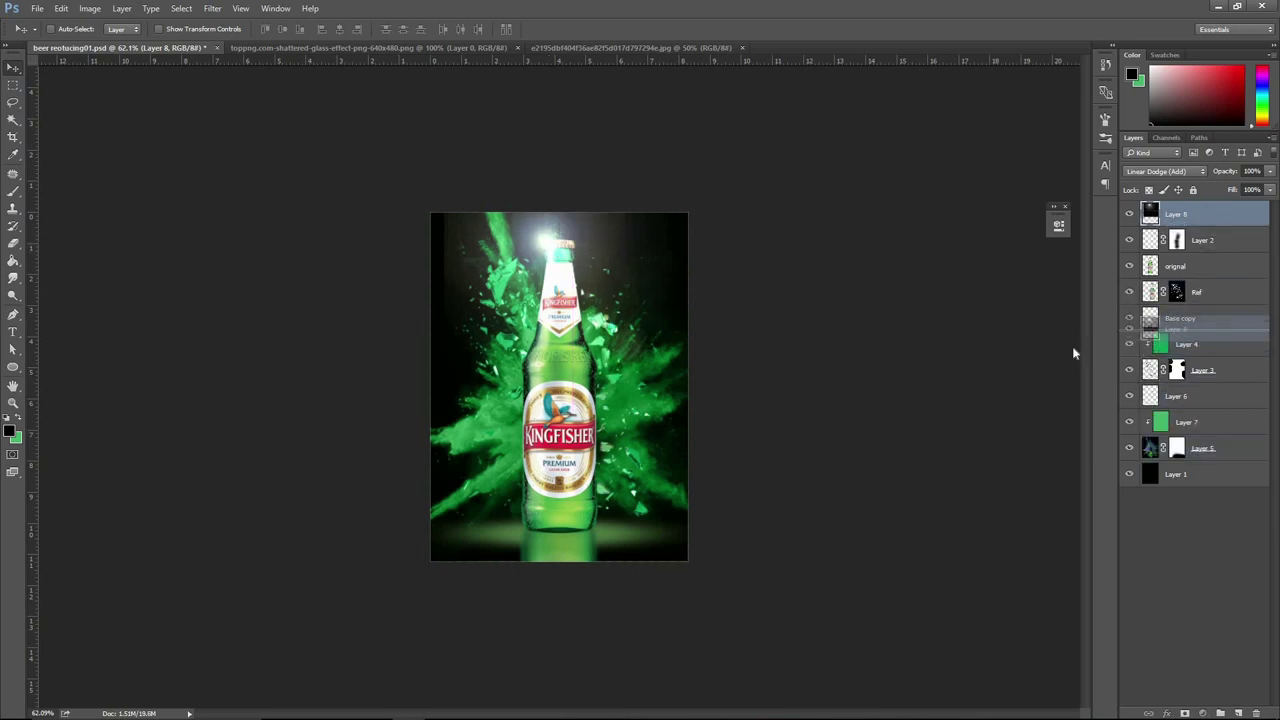
{"action": "left_click_drag", "start_coordinate": [540, 238], "coordinate": [551, 250]}
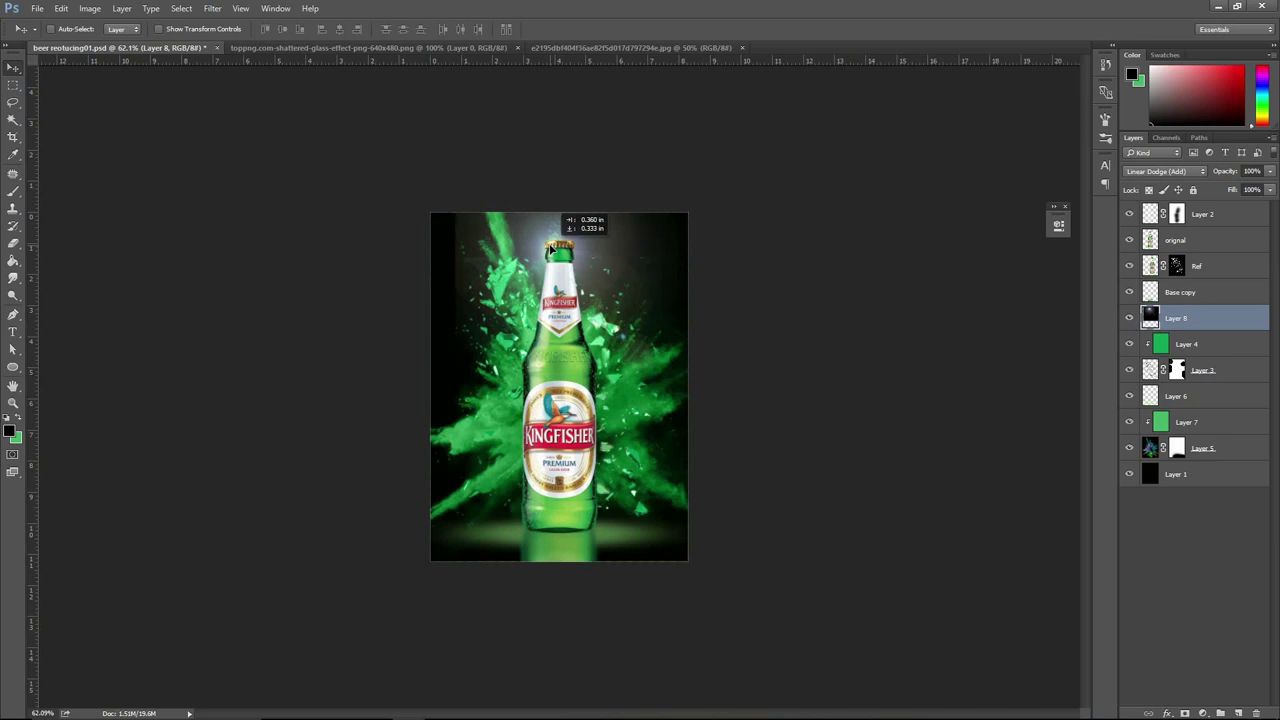
{"action": "left_click_drag", "start_coordinate": [535, 333], "coordinate": [547, 253]}
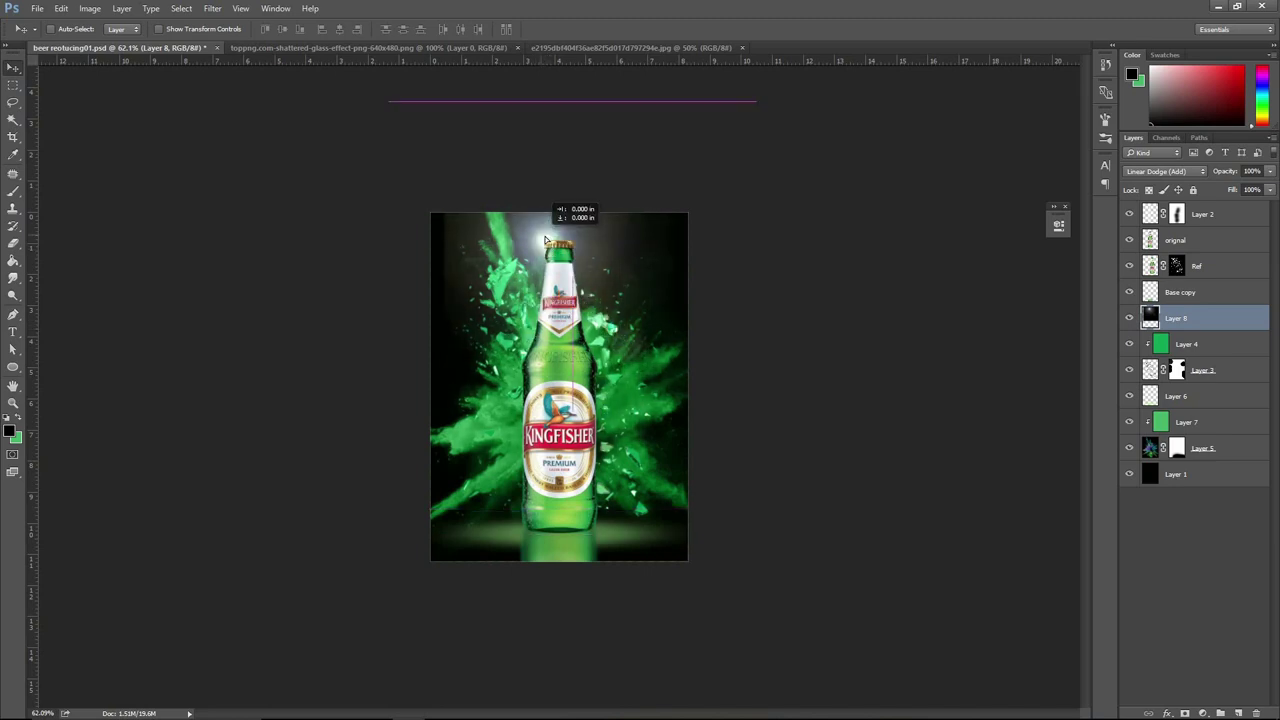
{"action": "left_click_drag", "start_coordinate": [547, 253], "coordinate": [550, 243]}
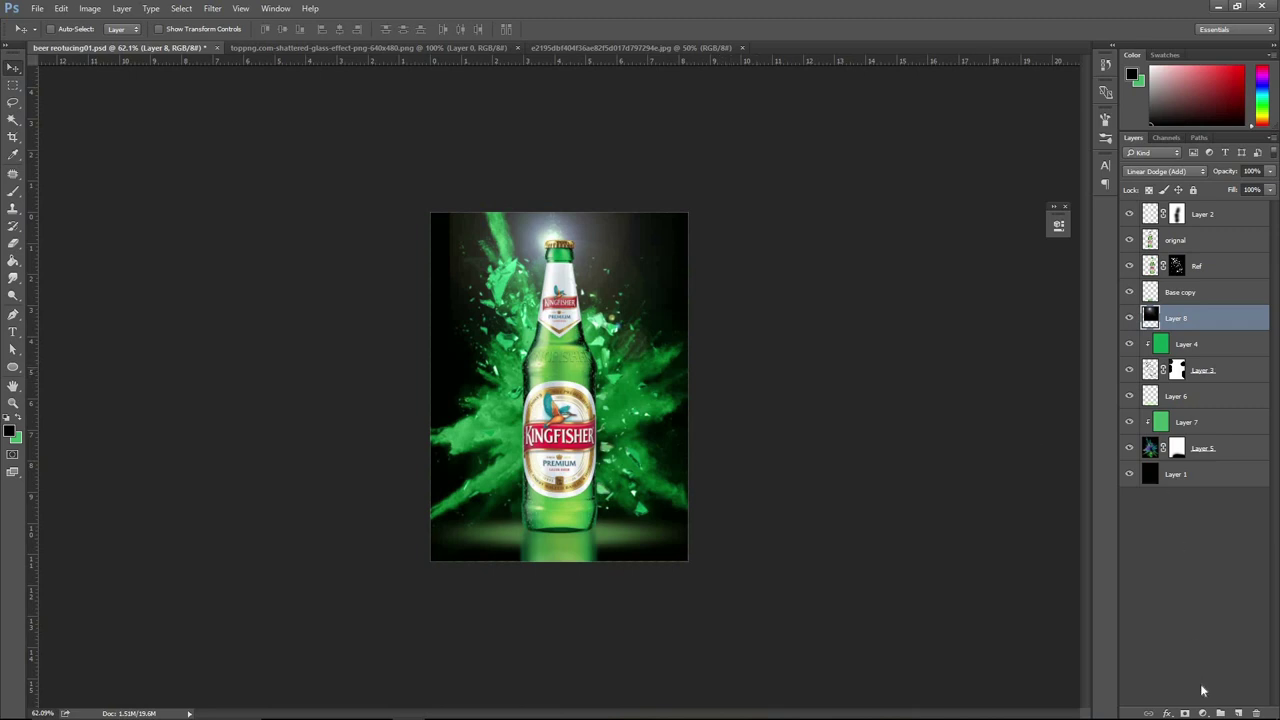
Mask away flare glow left of the bottle top, return Layer 8 to the top, and squash it vertically.
{"action": "left_click", "coordinate": [1185, 713]}
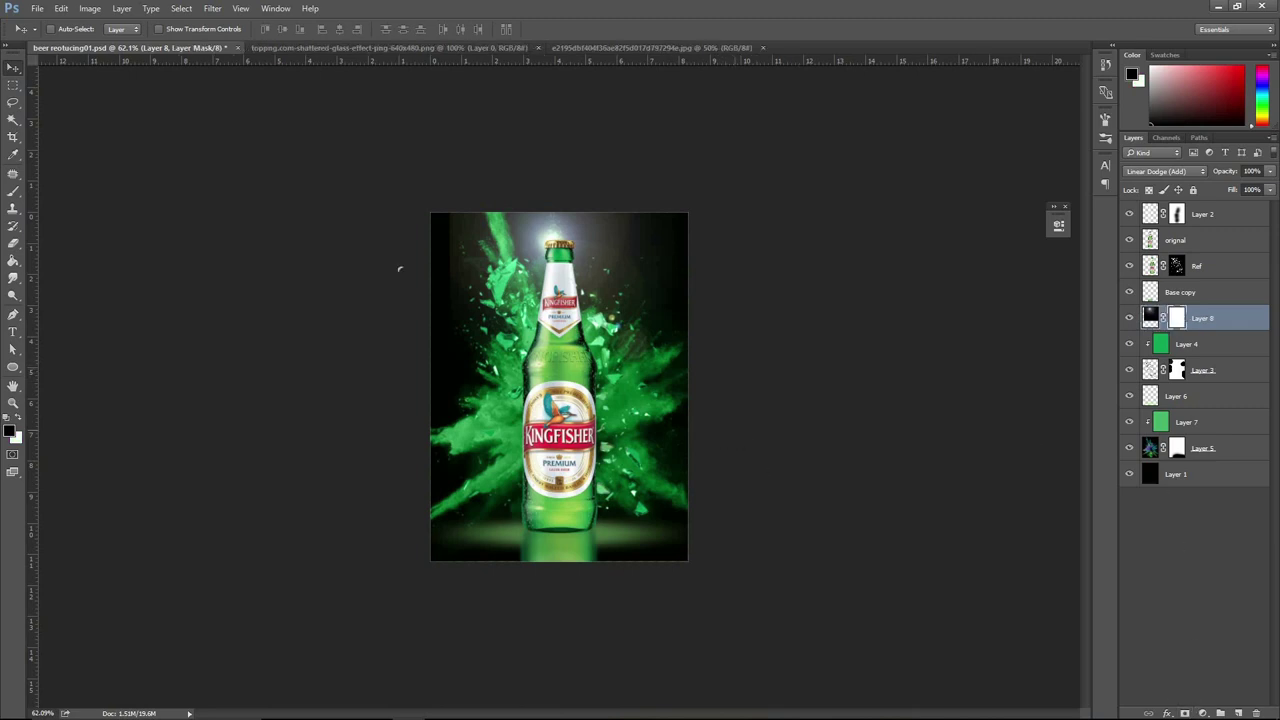
{"action": "key", "text": "b"}
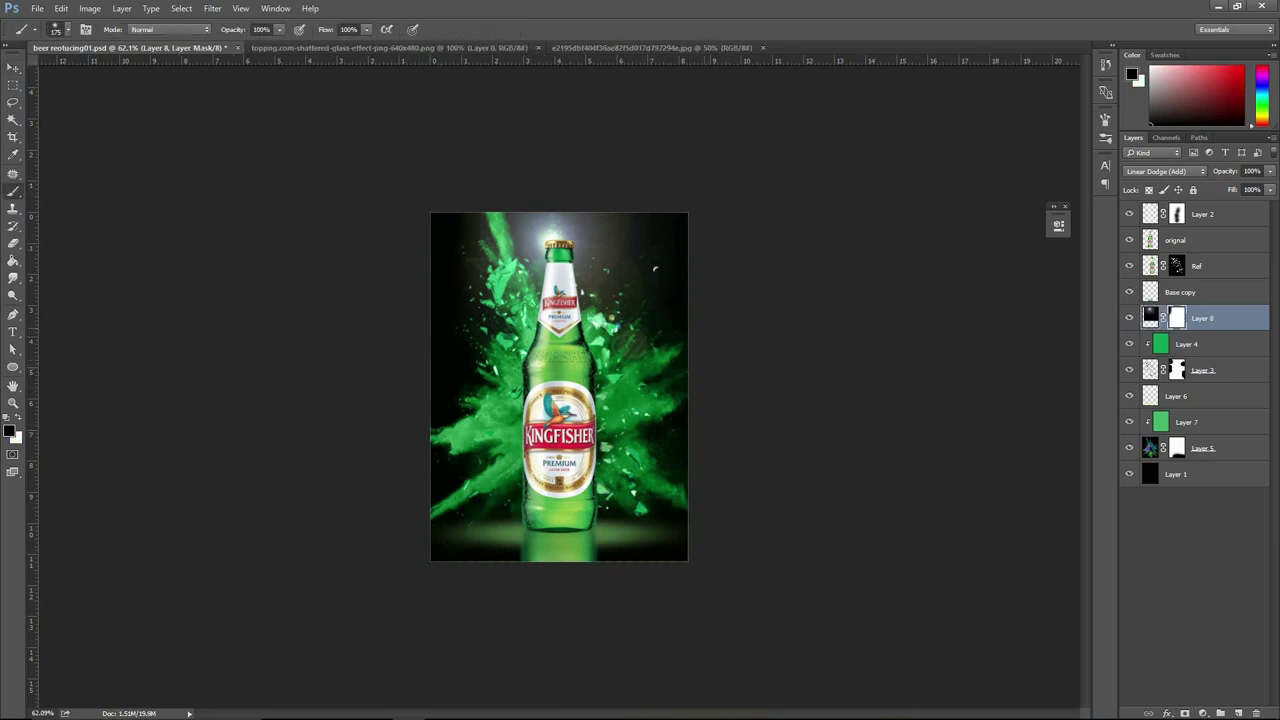
{"action": "left_click_drag", "start_coordinate": [470, 222], "coordinate": [570, 295]}
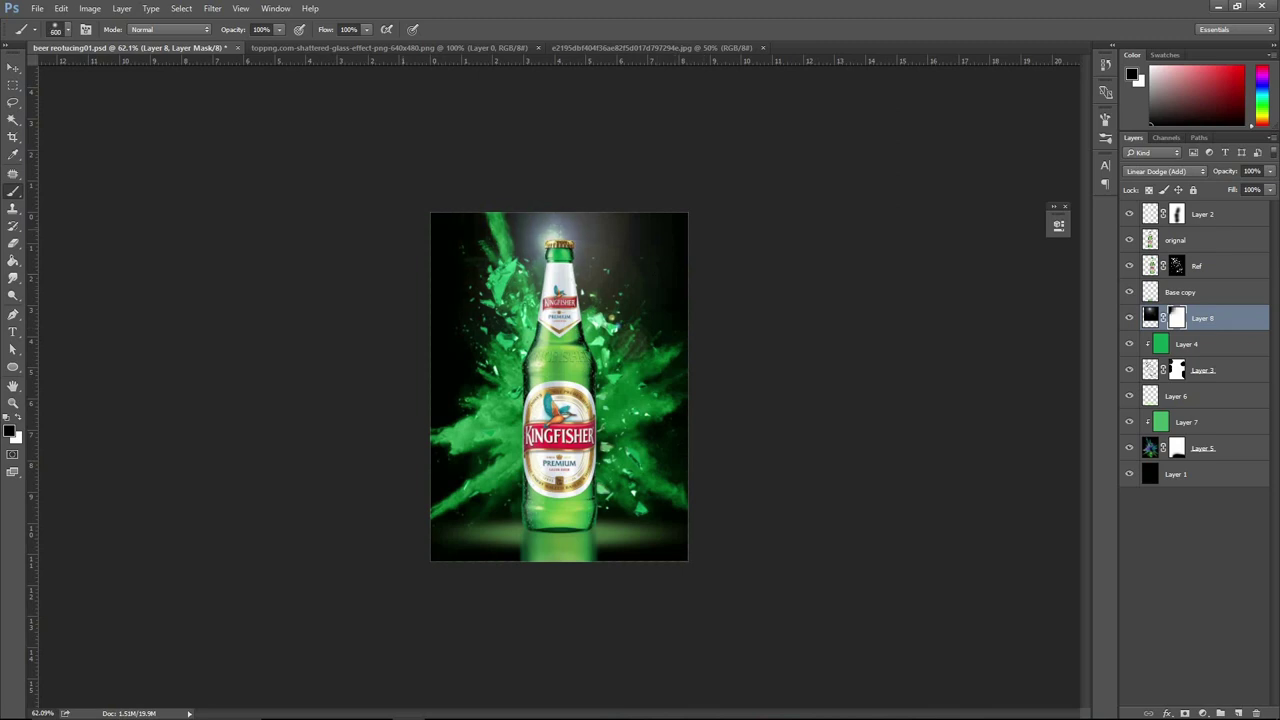
{"action": "left_click_drag", "start_coordinate": [1216, 330], "coordinate": [1231, 210]}
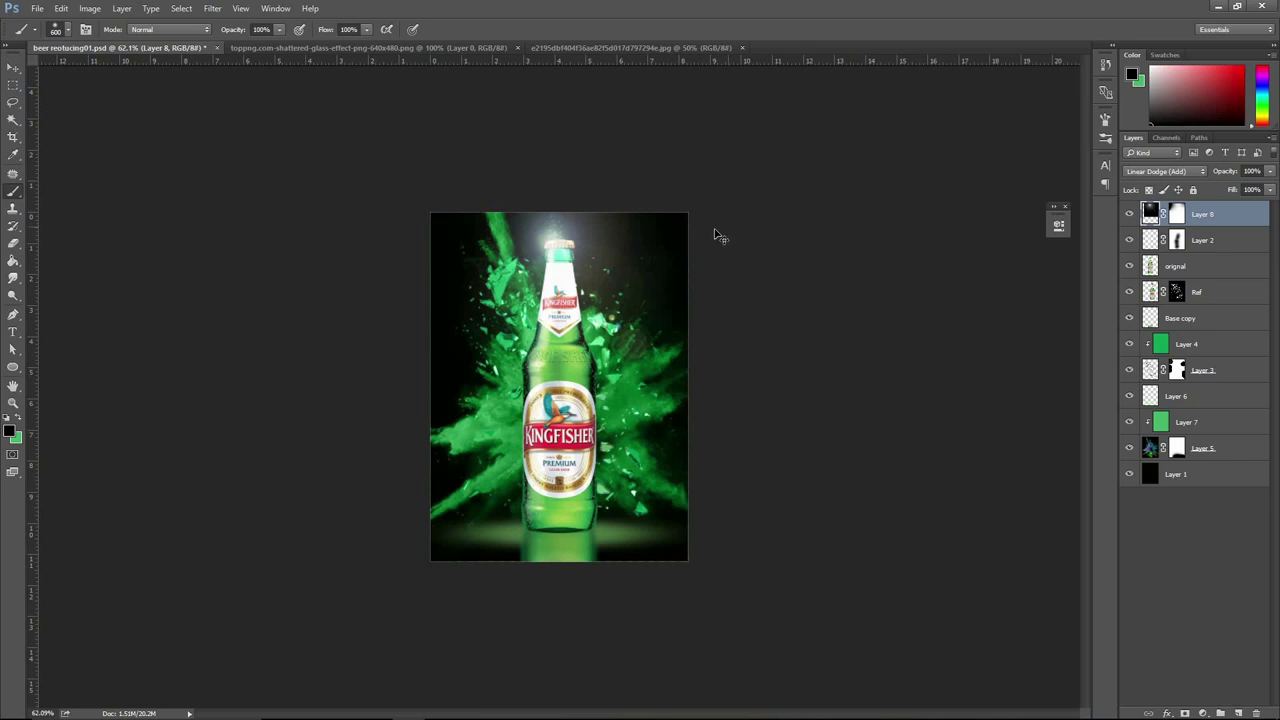
{"action": "key", "text": "ctrl+t"}
{"action": "mouse_move", "coordinate": [580, 94]}
{"action": "left_mouse_down"}
{"action": "mouse_move", "coordinate": [590, 210]}
{"action": "mouse_move", "coordinate": [563, 244]}
{"action": "left_mouse_up"}
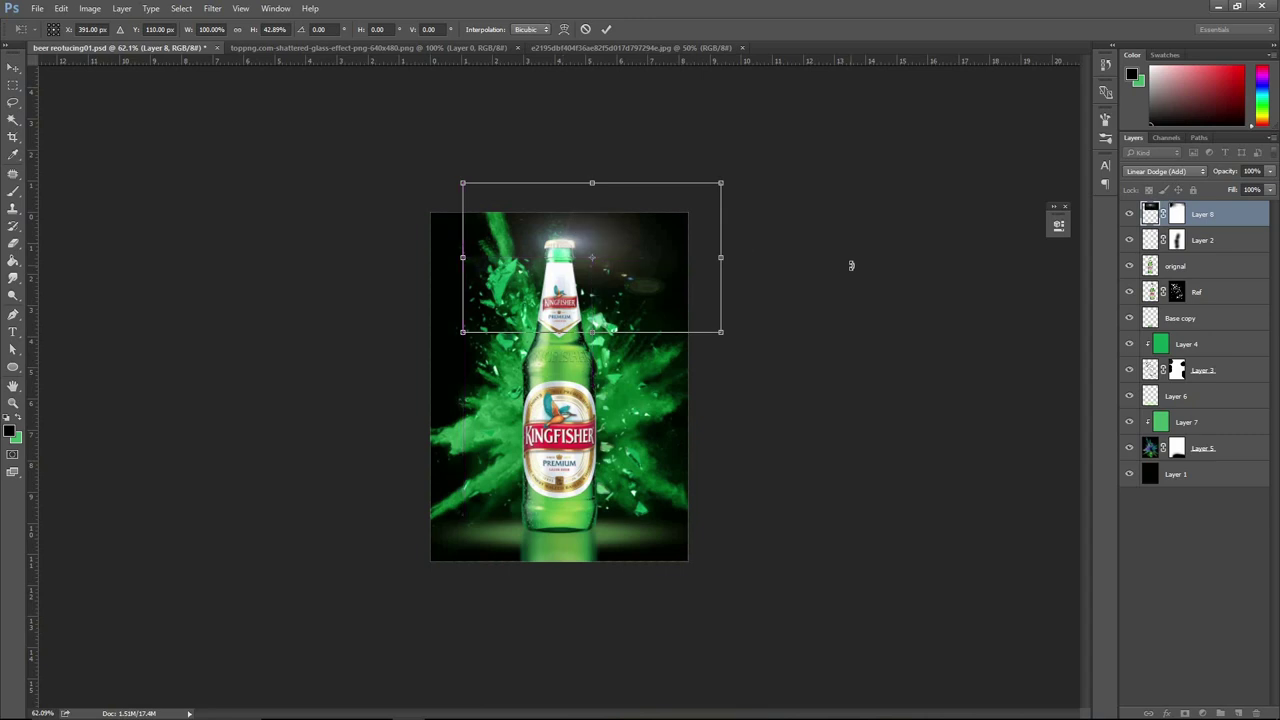
Apply the flare transform and paint out the stray glow beside the bottle top on the mask.
{"action": "key", "text": "Return"}
{"action": "key", "text": "b"}
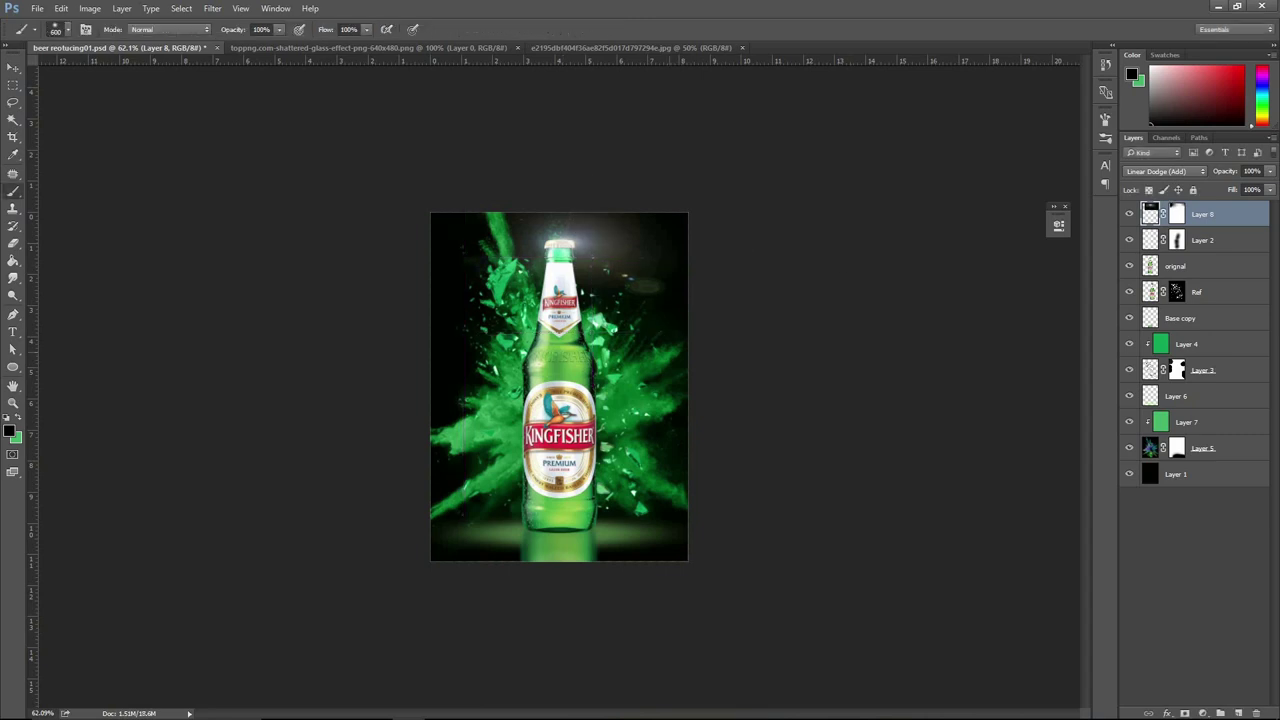
{"action": "key", "text": "bracketleft"}
{"action": "left_click_drag", "start_coordinate": [655, 282], "coordinate": [585, 240]}
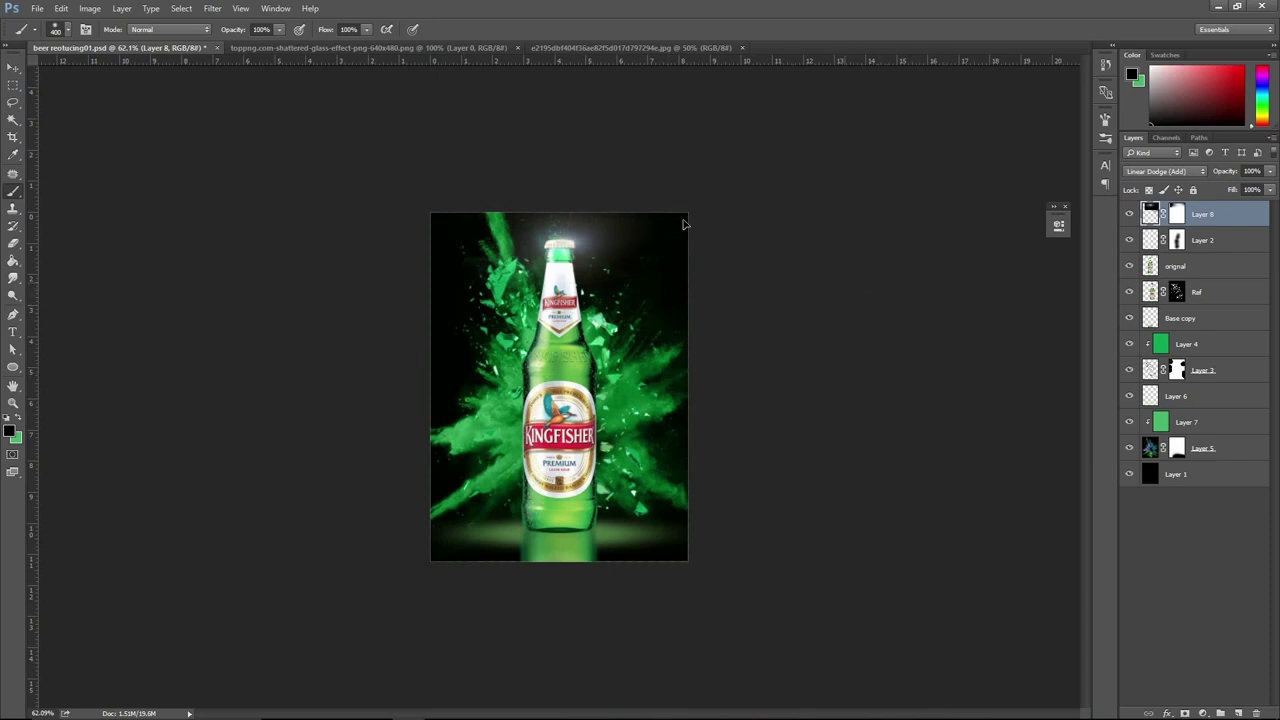
Shrink the Layer 8 flare to about 50% and position it over the bottle neck.
{"action": "key", "text": "ctrl+t"}
{"action": "left_click_drag", "start_coordinate": [708, 194], "coordinate": [656, 244]}
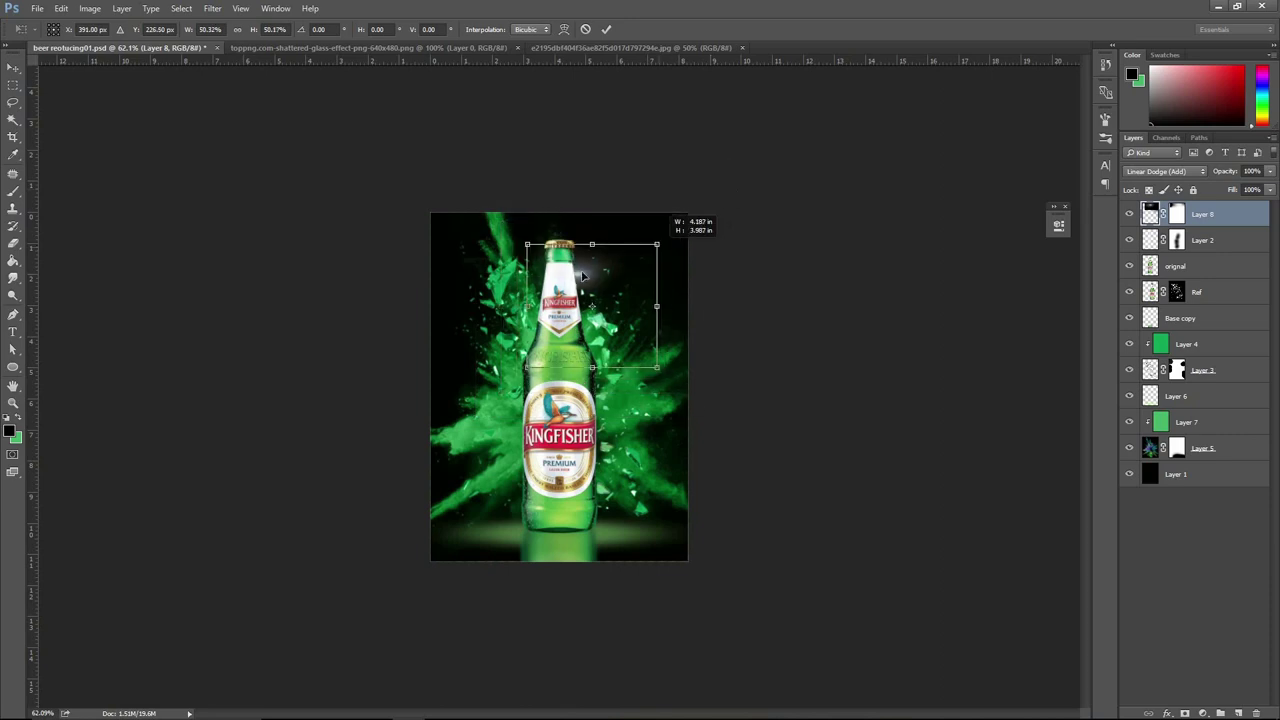
{"action": "left_click_drag", "start_coordinate": [580, 262], "coordinate": [572, 243]}
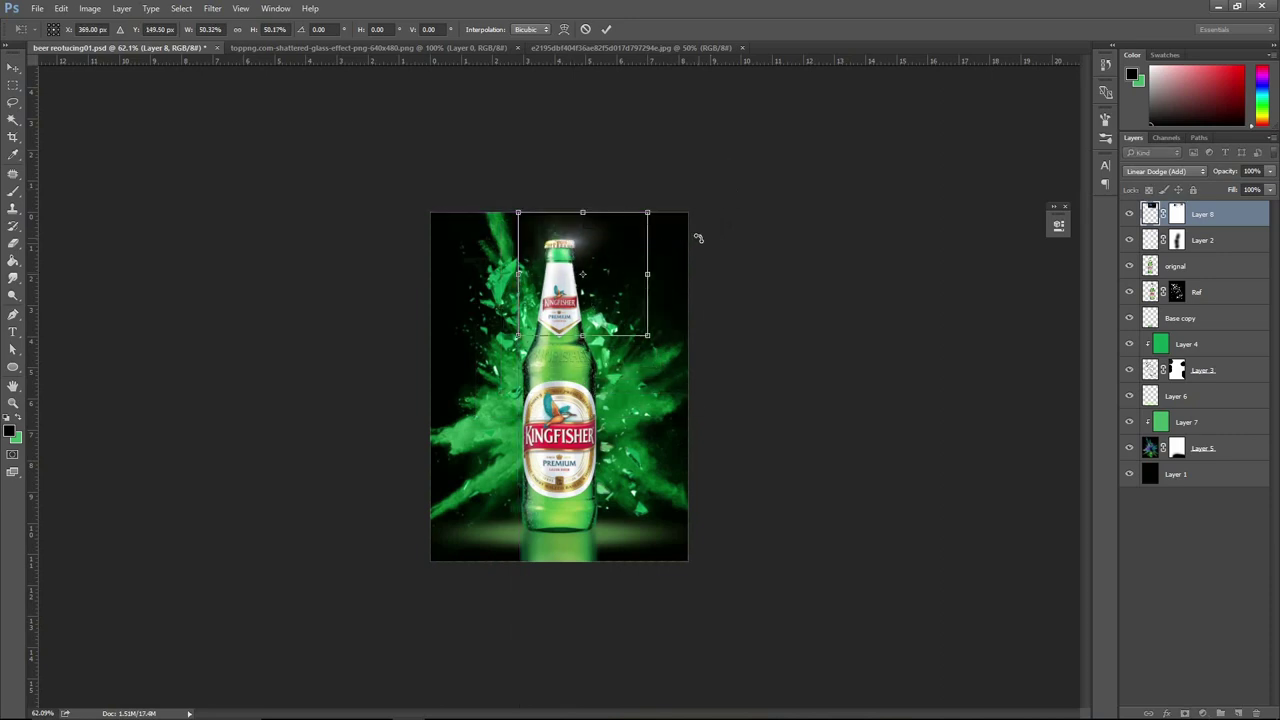
{"action": "key", "text": "Return"}
{"action": "key", "text": "b"}
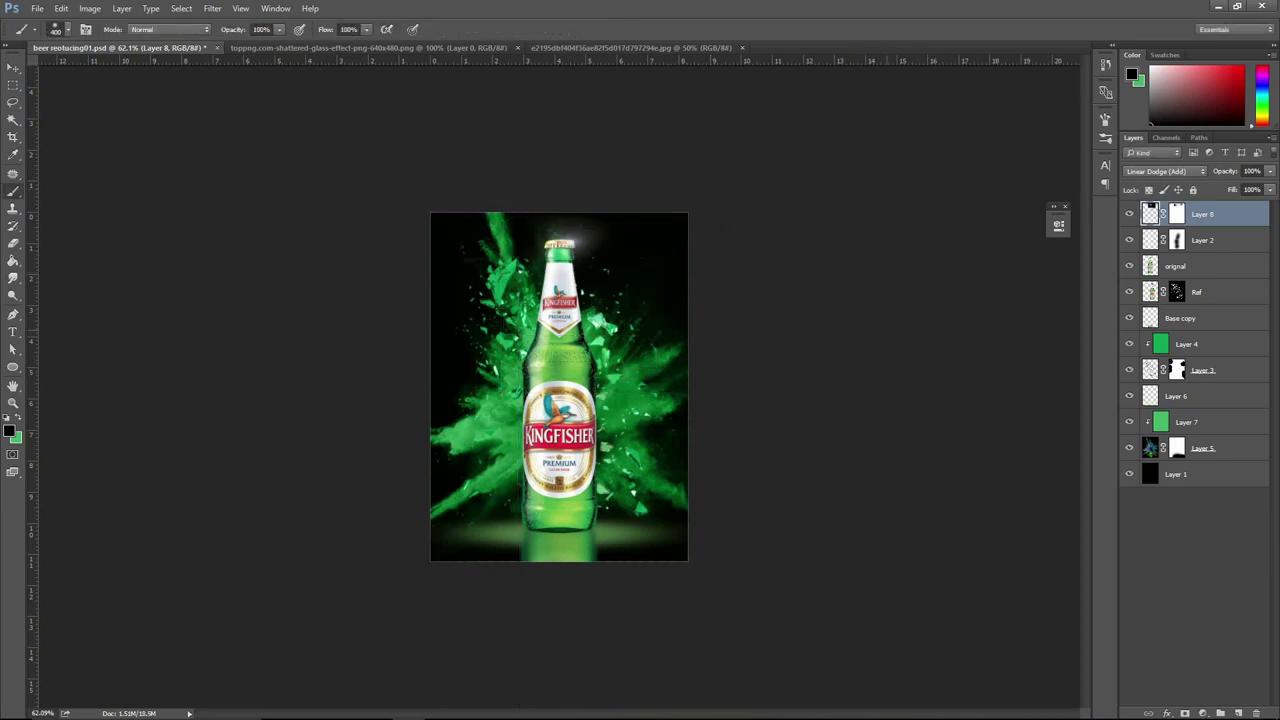
Duplicate the flare as Layer 8 copy, reposition it, and save the document.
{"action": "key", "text": "v"}
{"action": "key", "text": "ctrl+j"}
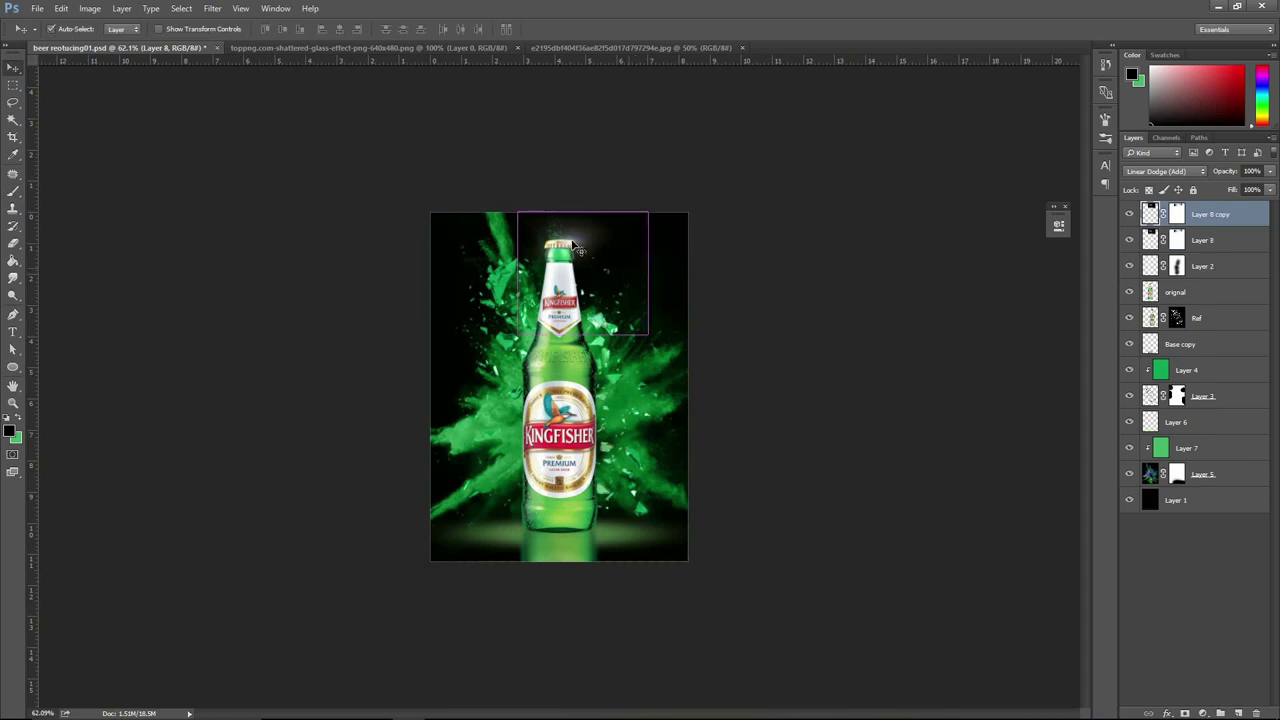
{"action": "left_click_drag", "start_coordinate": [531, 370], "coordinate": [868, 410]}
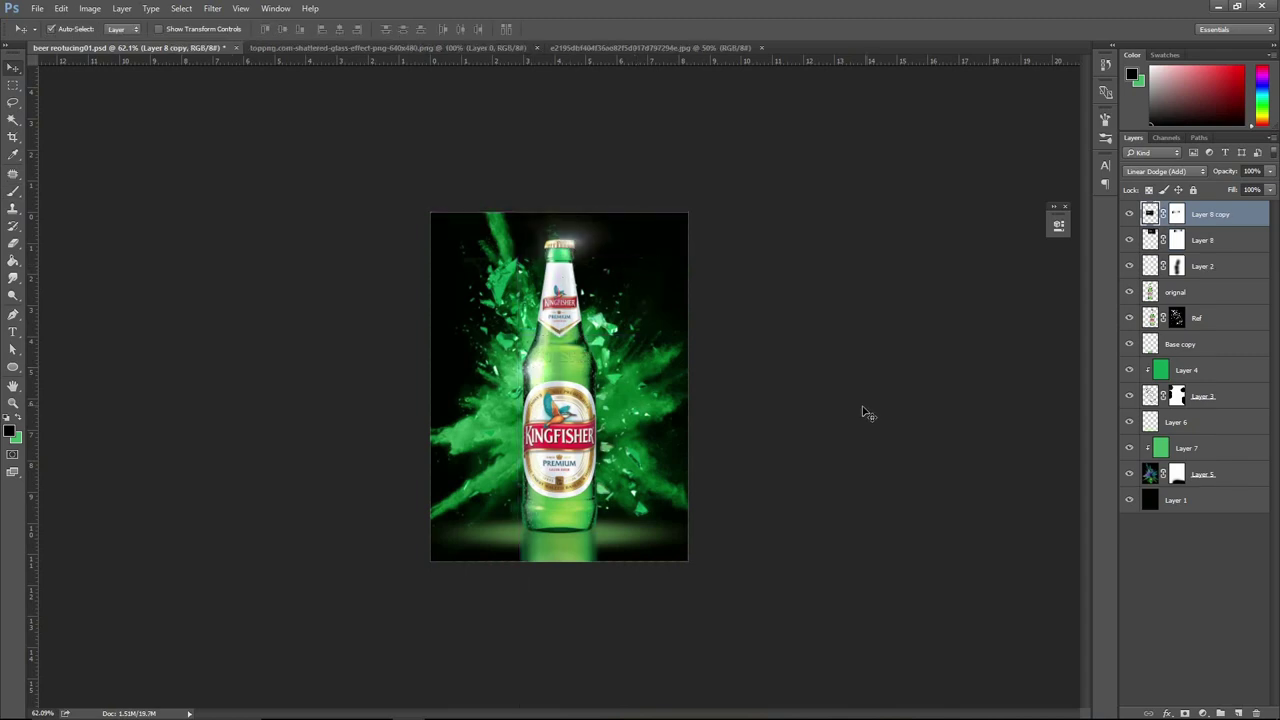
{"action": "key", "text": "ctrl+s"}
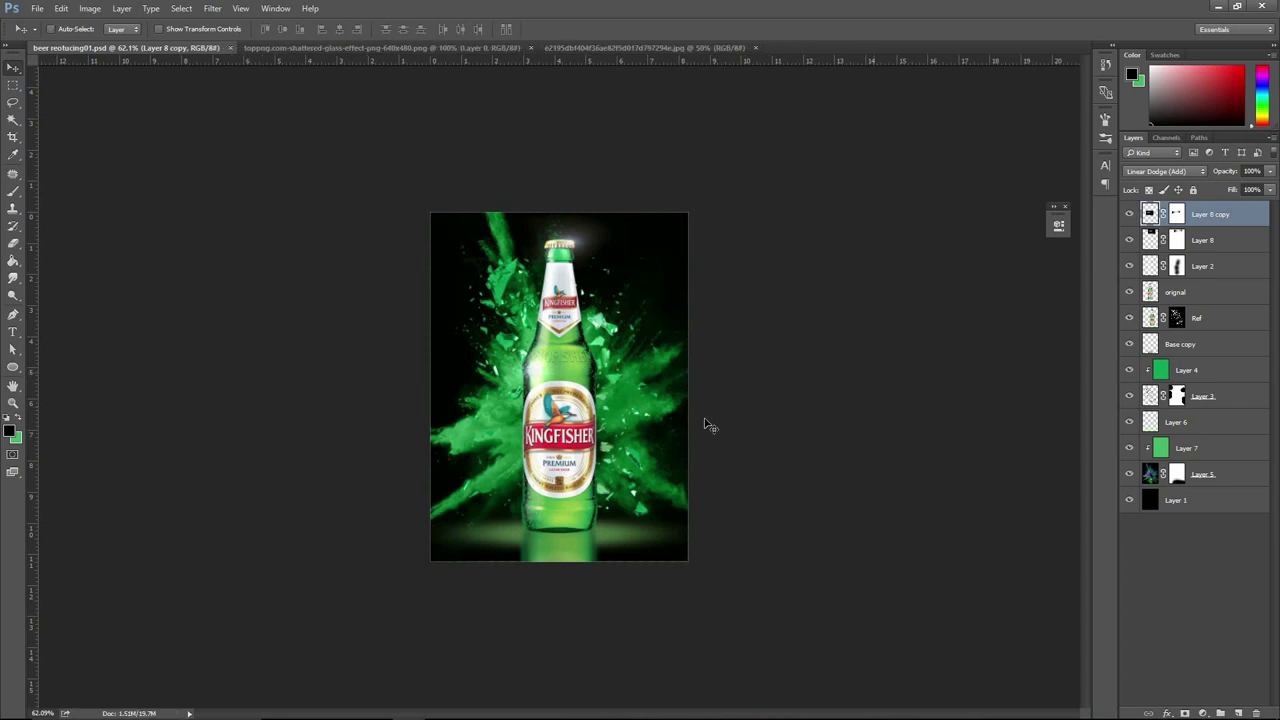